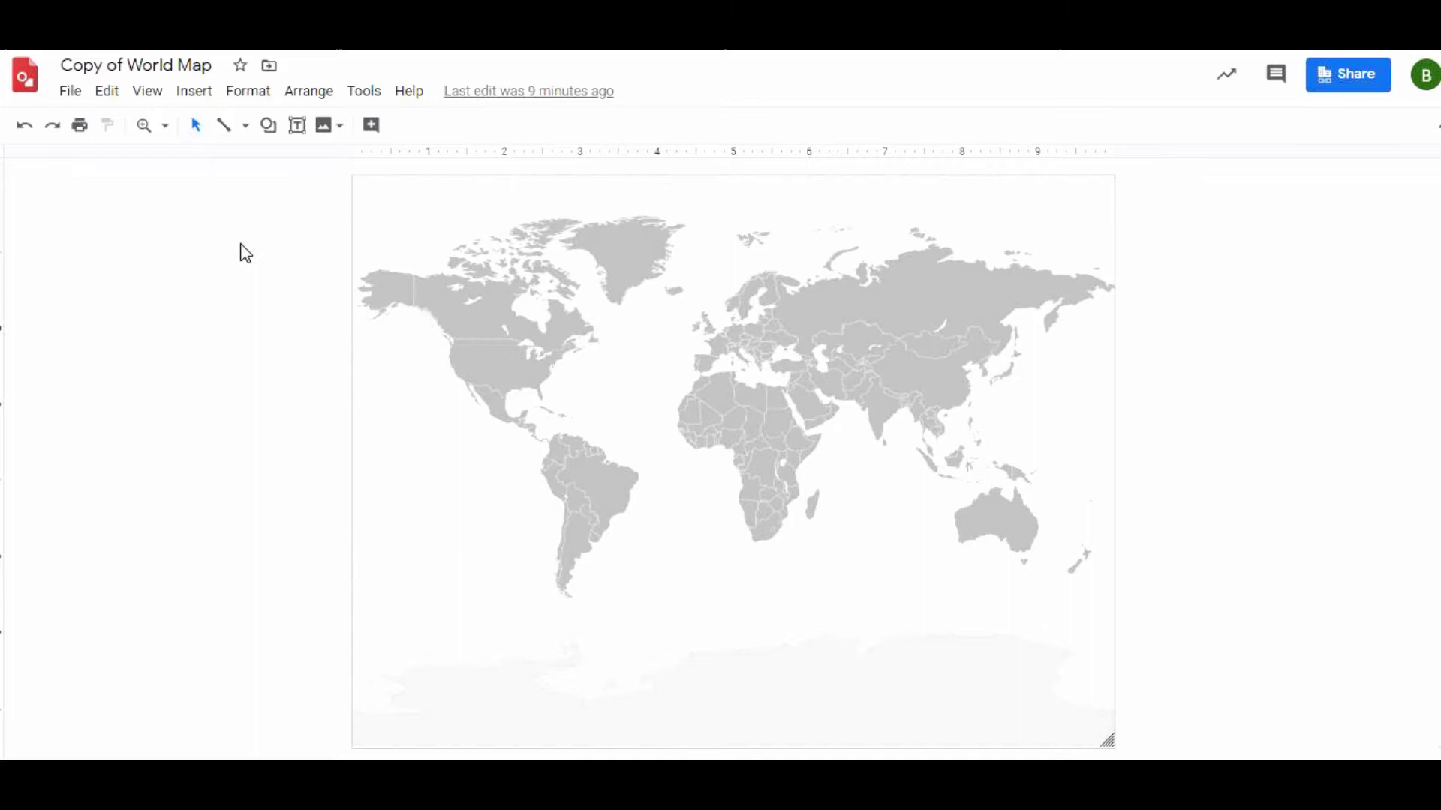
Step: Draw a rectangle over the Pacific west of Central America and begin typing 'Pacific O' in it
left_click(267, 129)
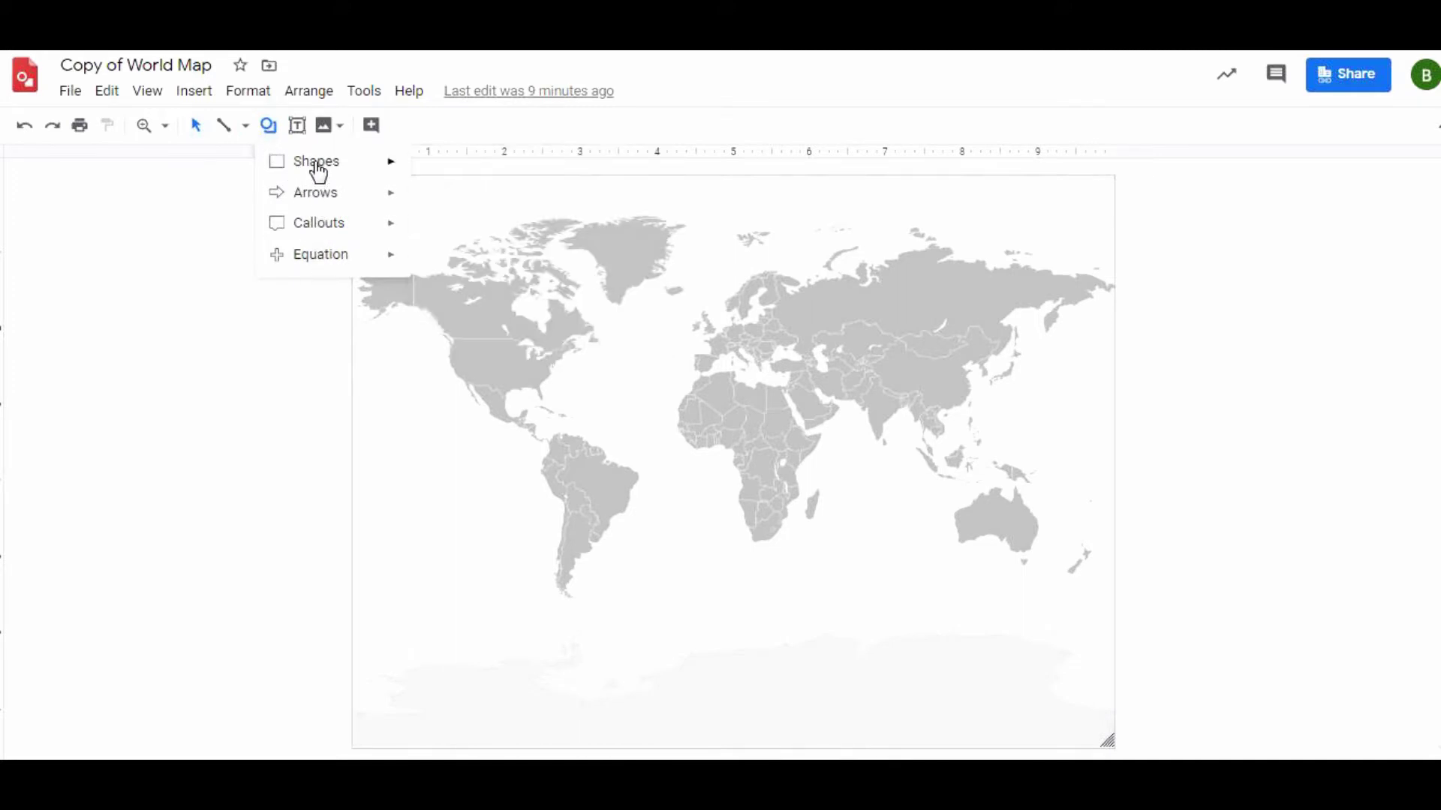
mouse_move(316, 166)
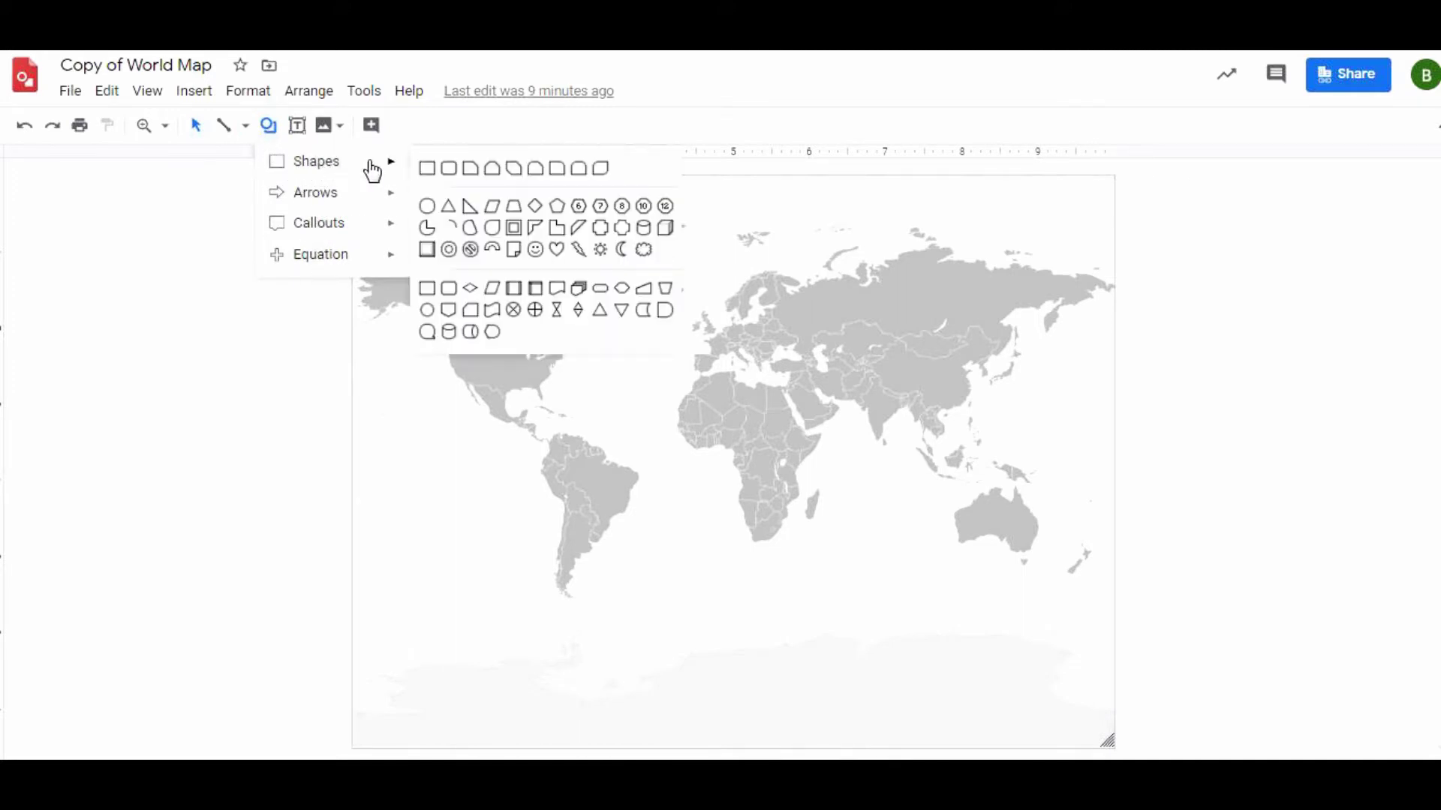
left_click(432, 168)
left_click_drag(358, 442, 503, 498)
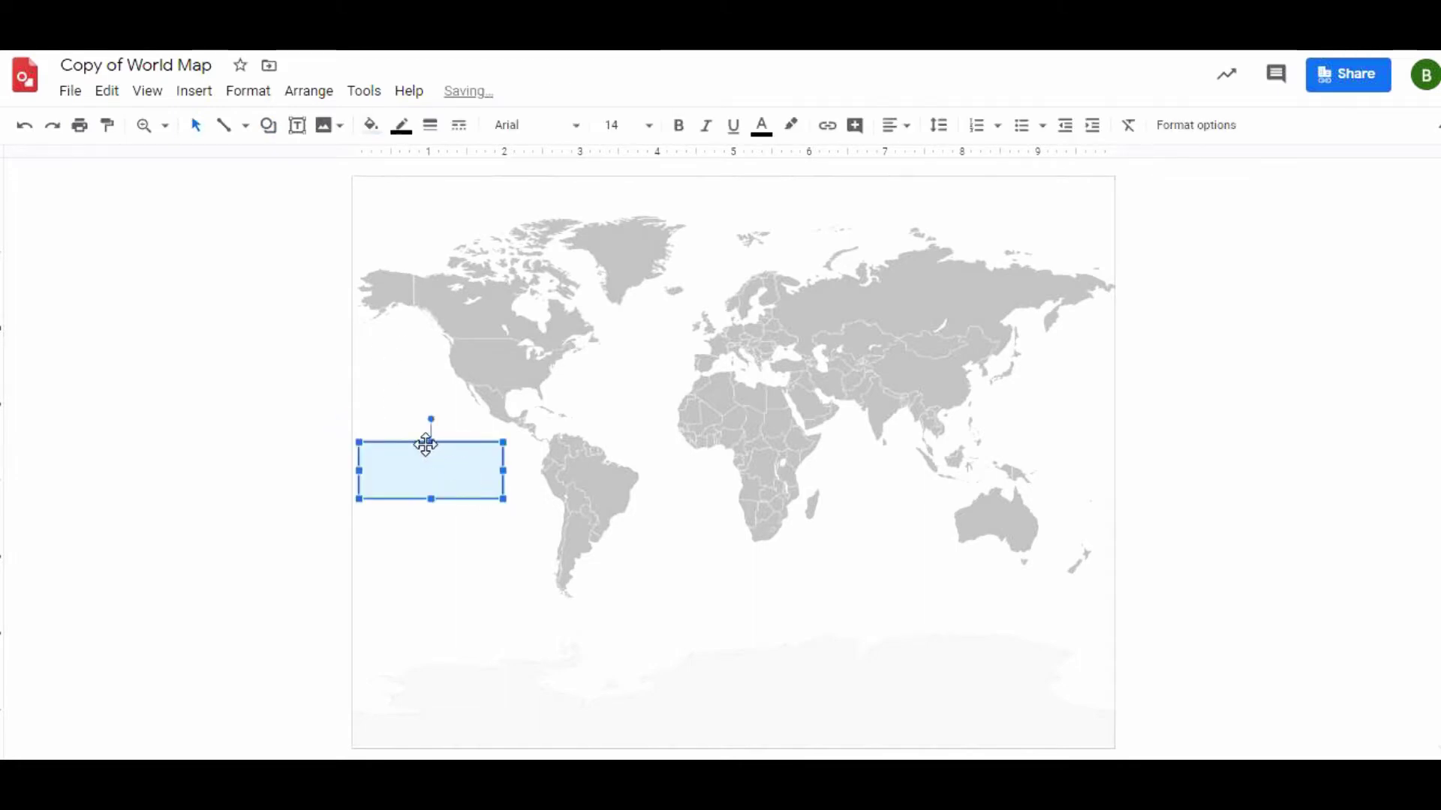
left_click(406, 461)
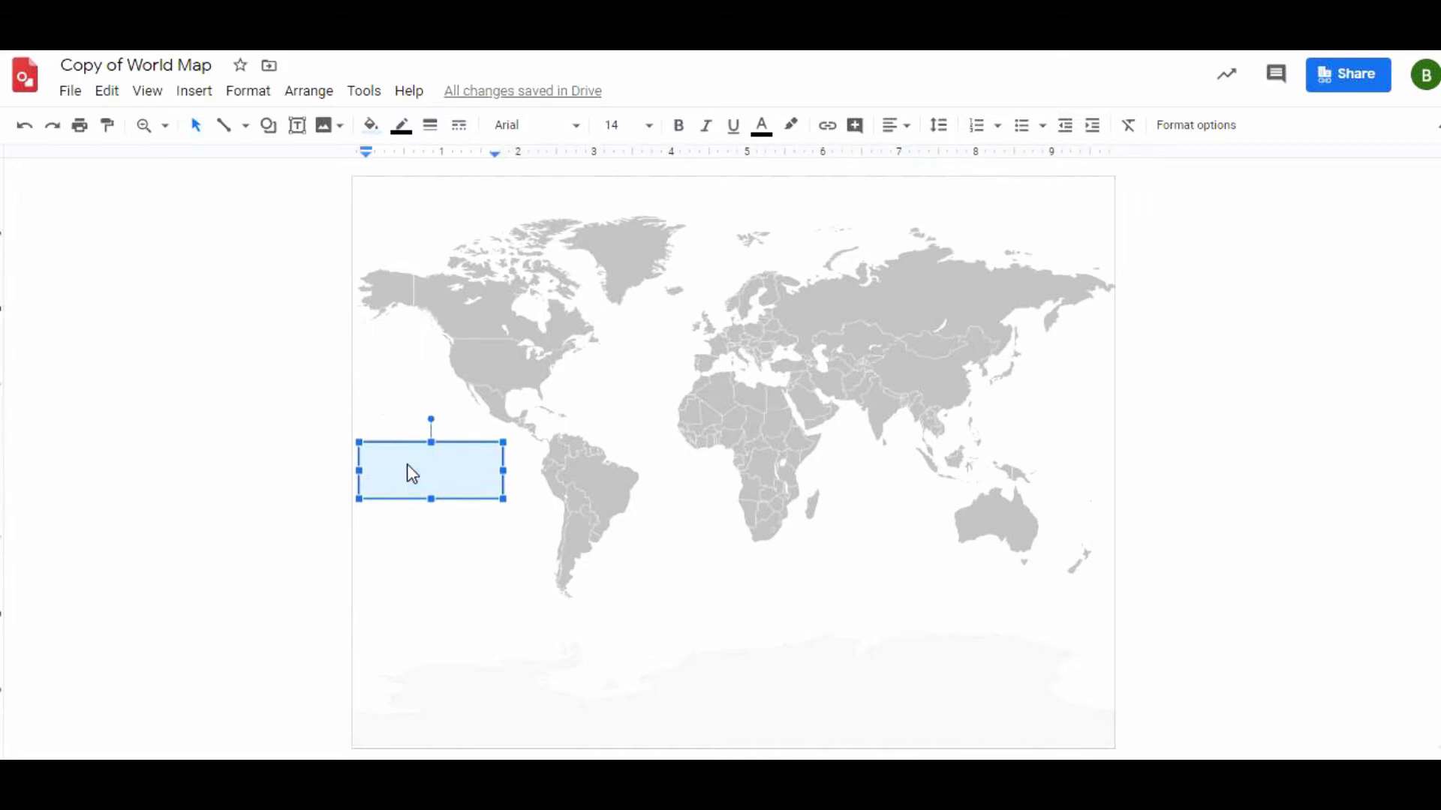
type("Pacifi")
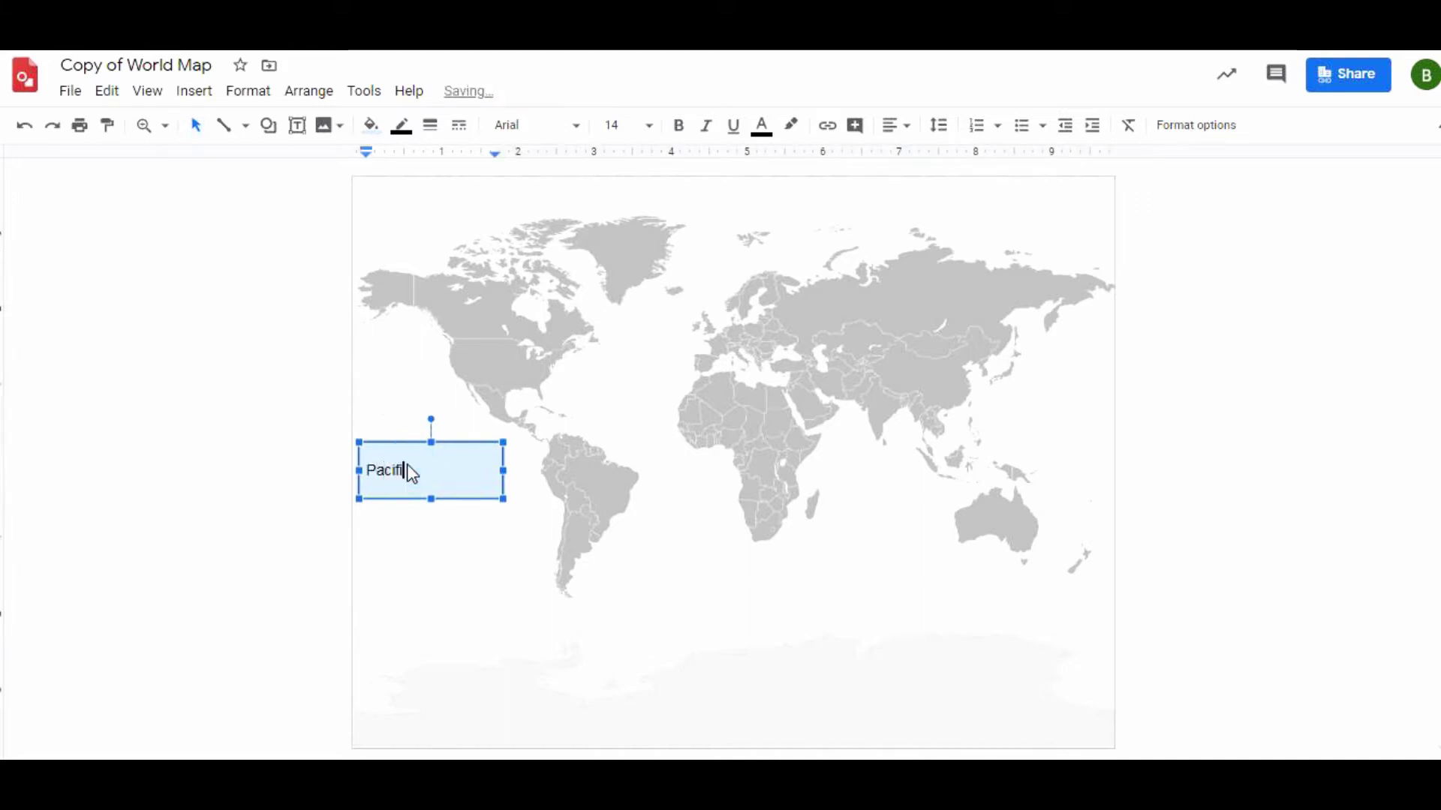
type("c Ocean")
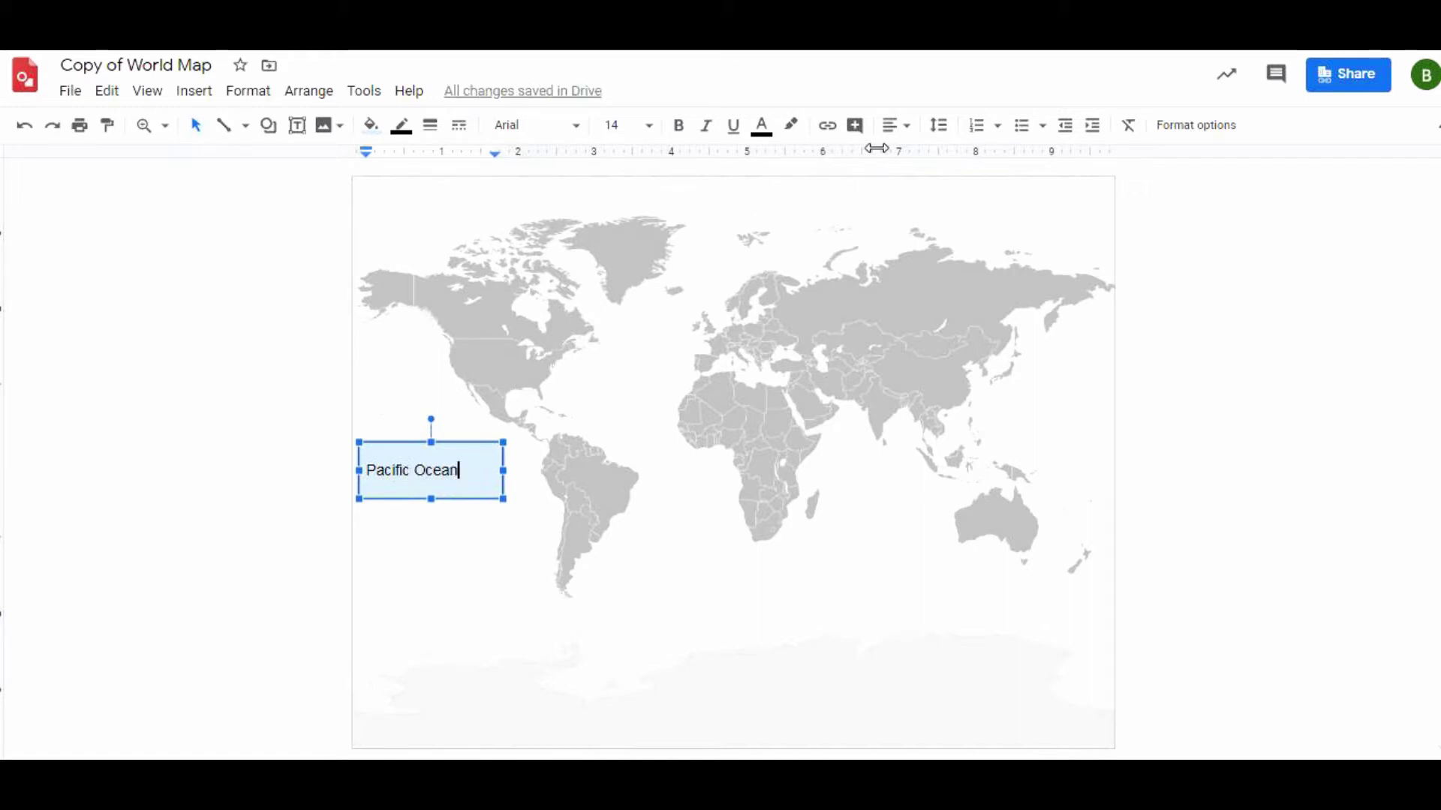
Step: Center the Pacific Ocean text both ways, then pull in the box's bottom and left edges
left_click(892, 133)
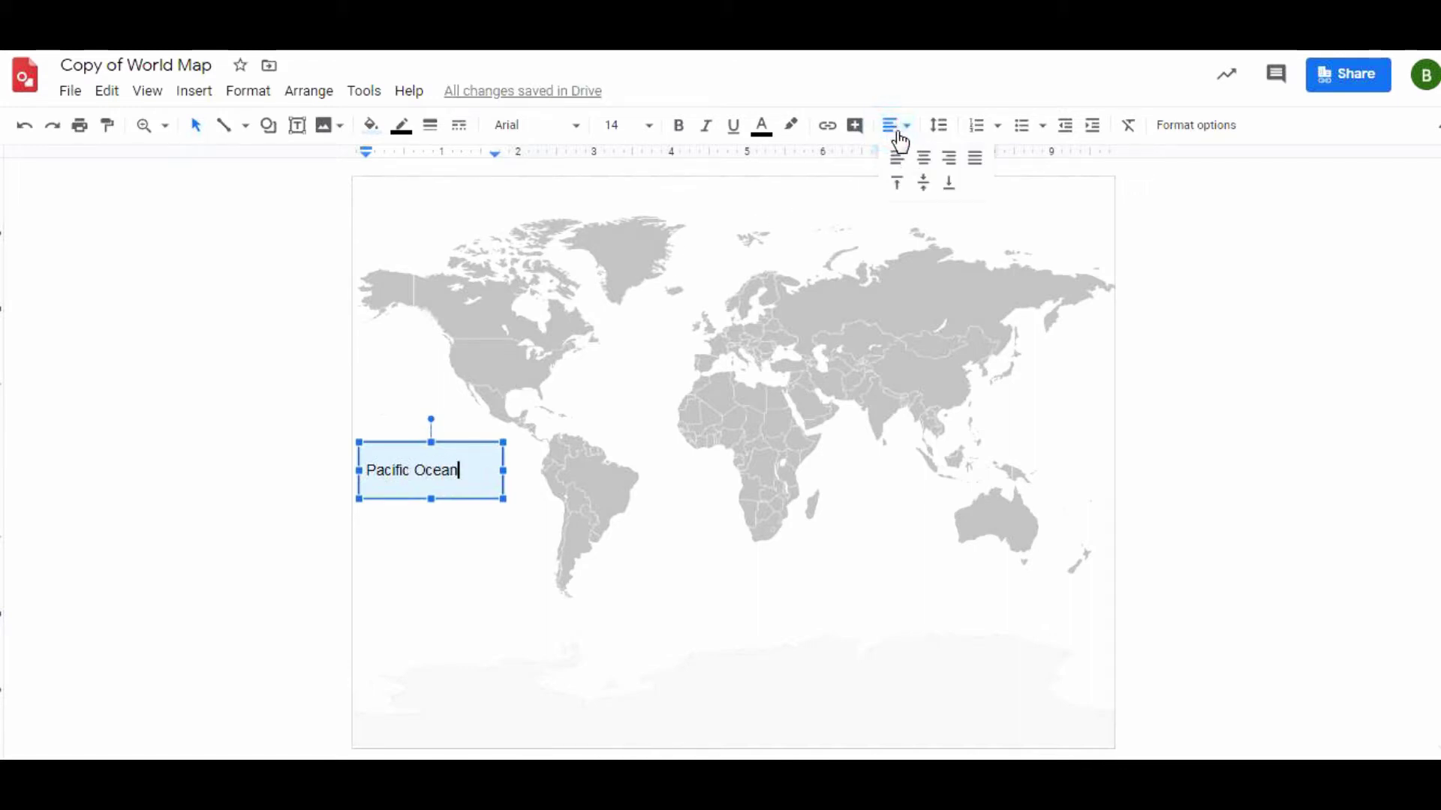
left_click(931, 159)
left_click(895, 128)
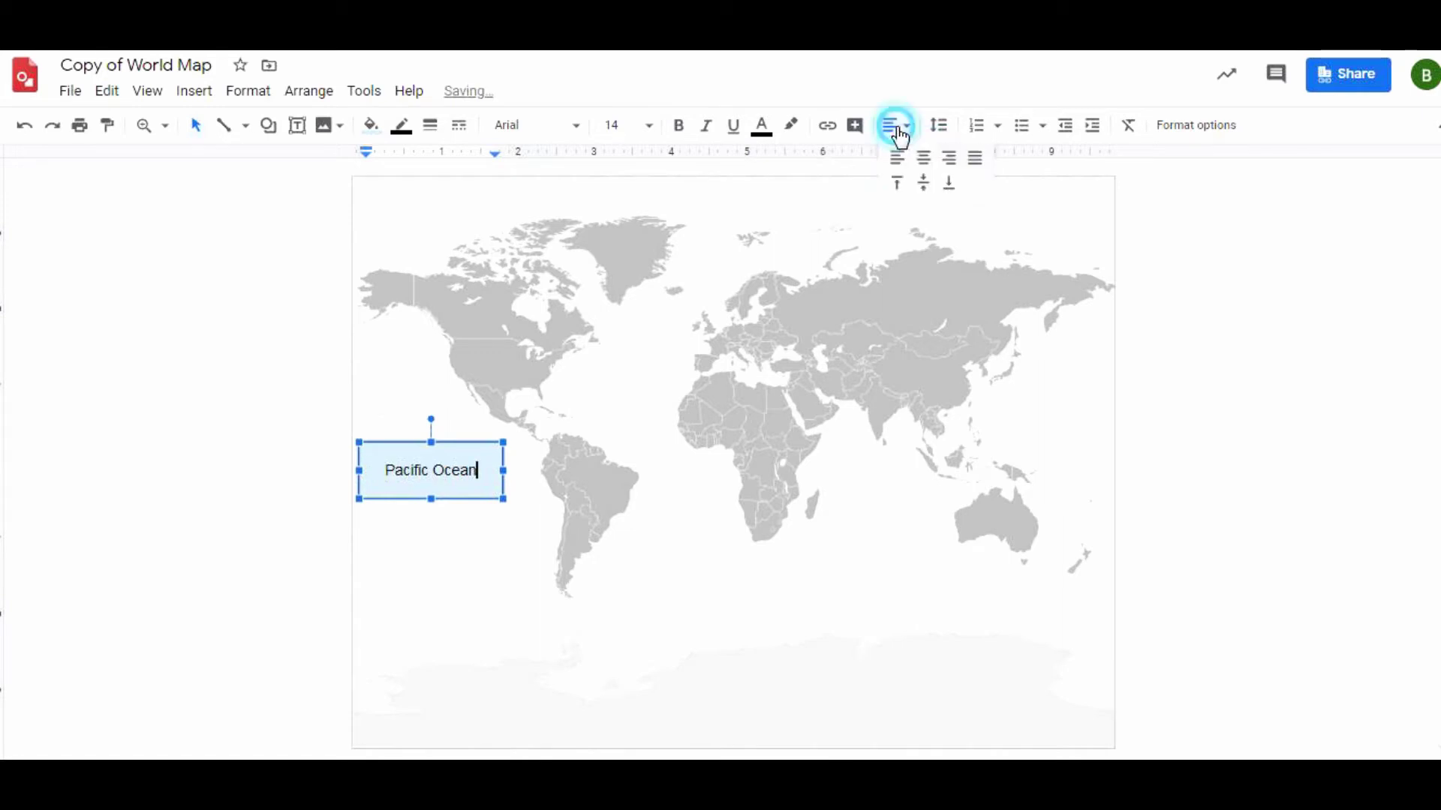
left_click(899, 184)
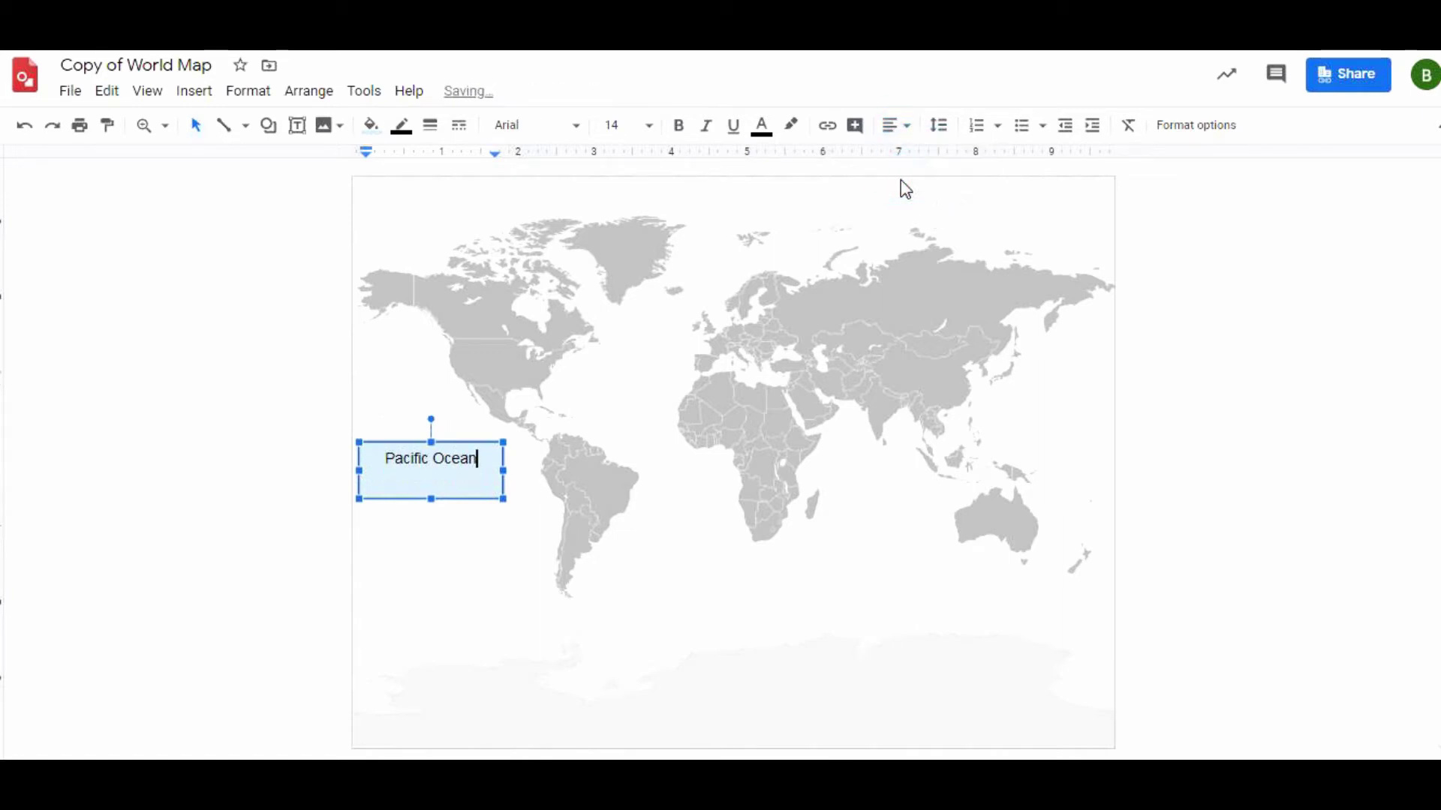
left_click(904, 128)
left_click(947, 184)
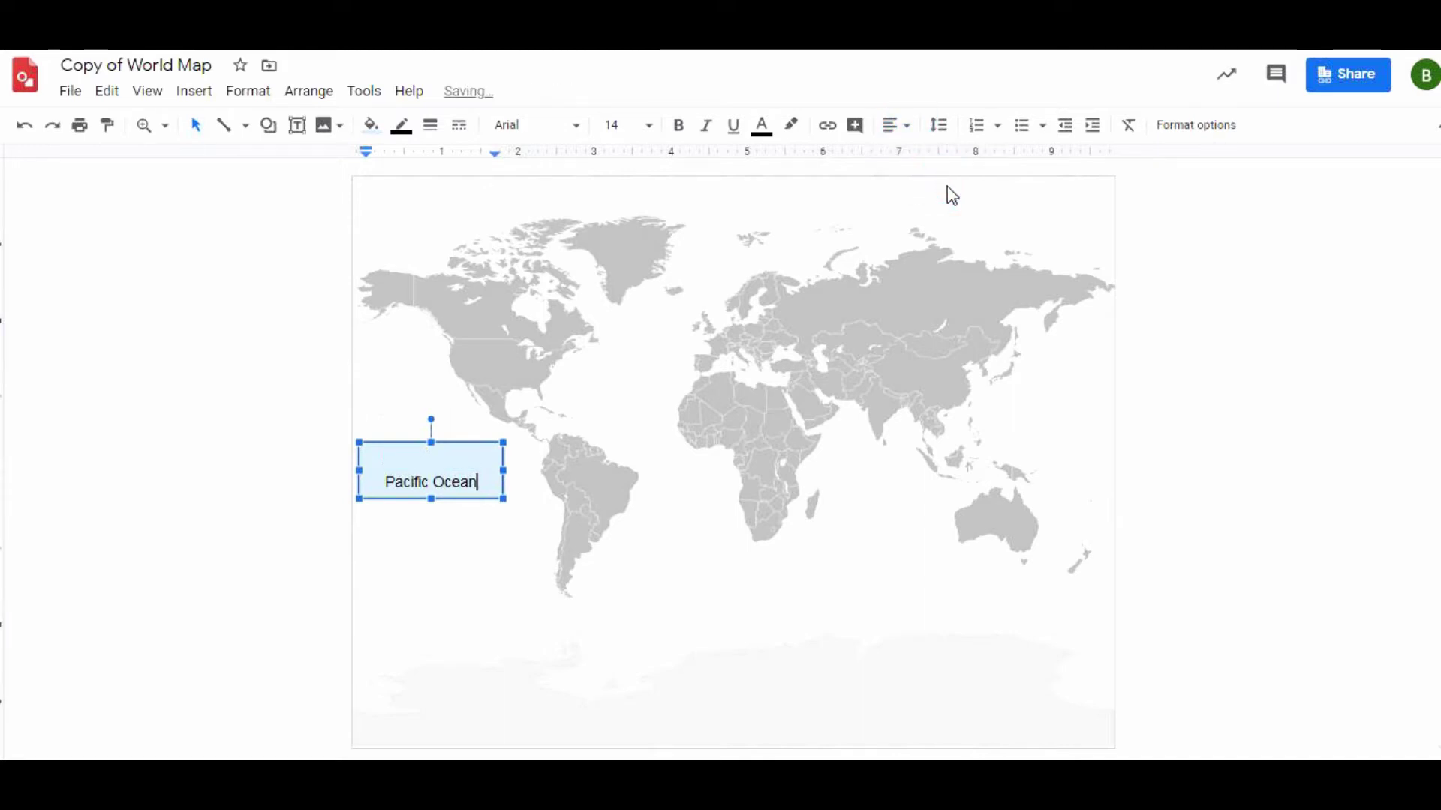
left_click(894, 126)
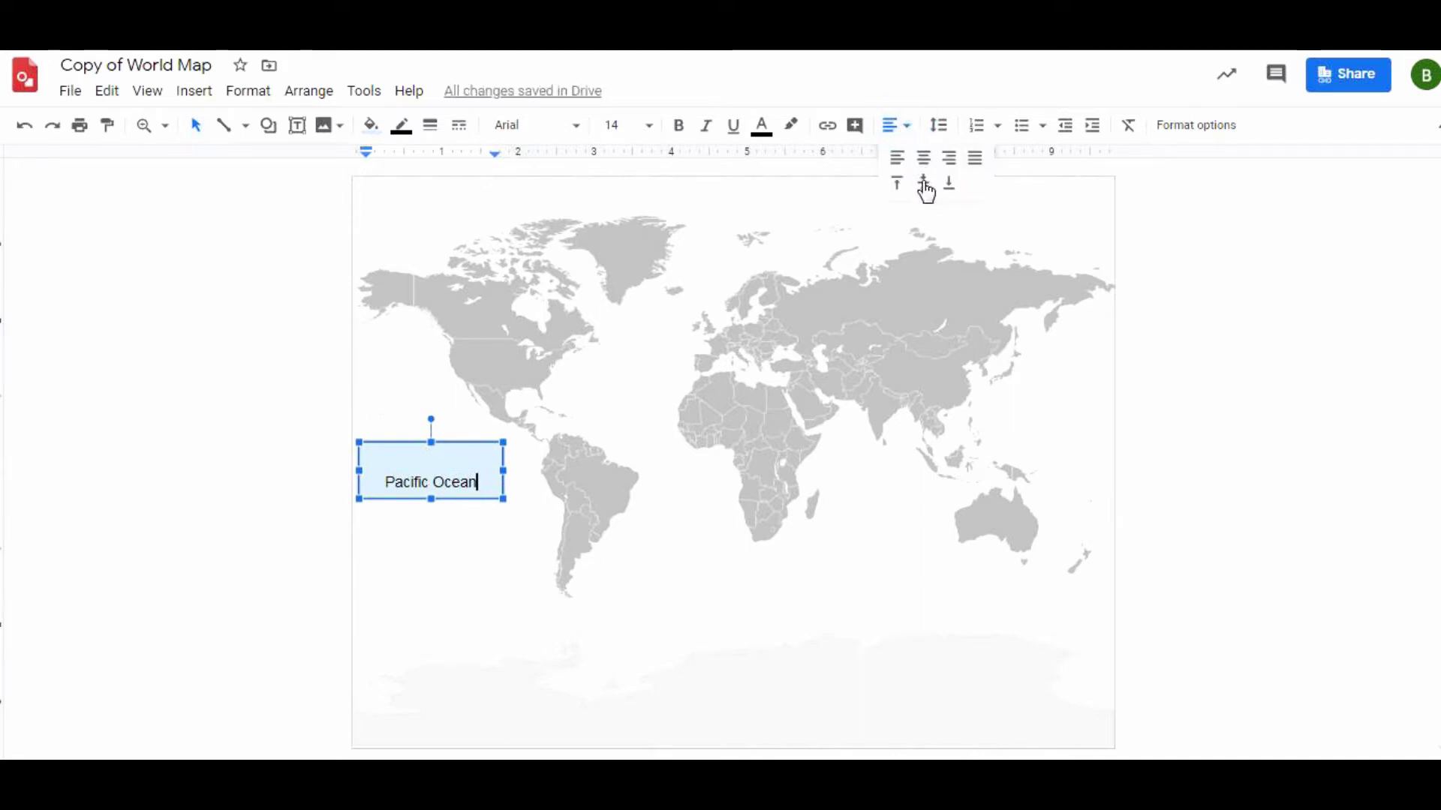
left_click(923, 186)
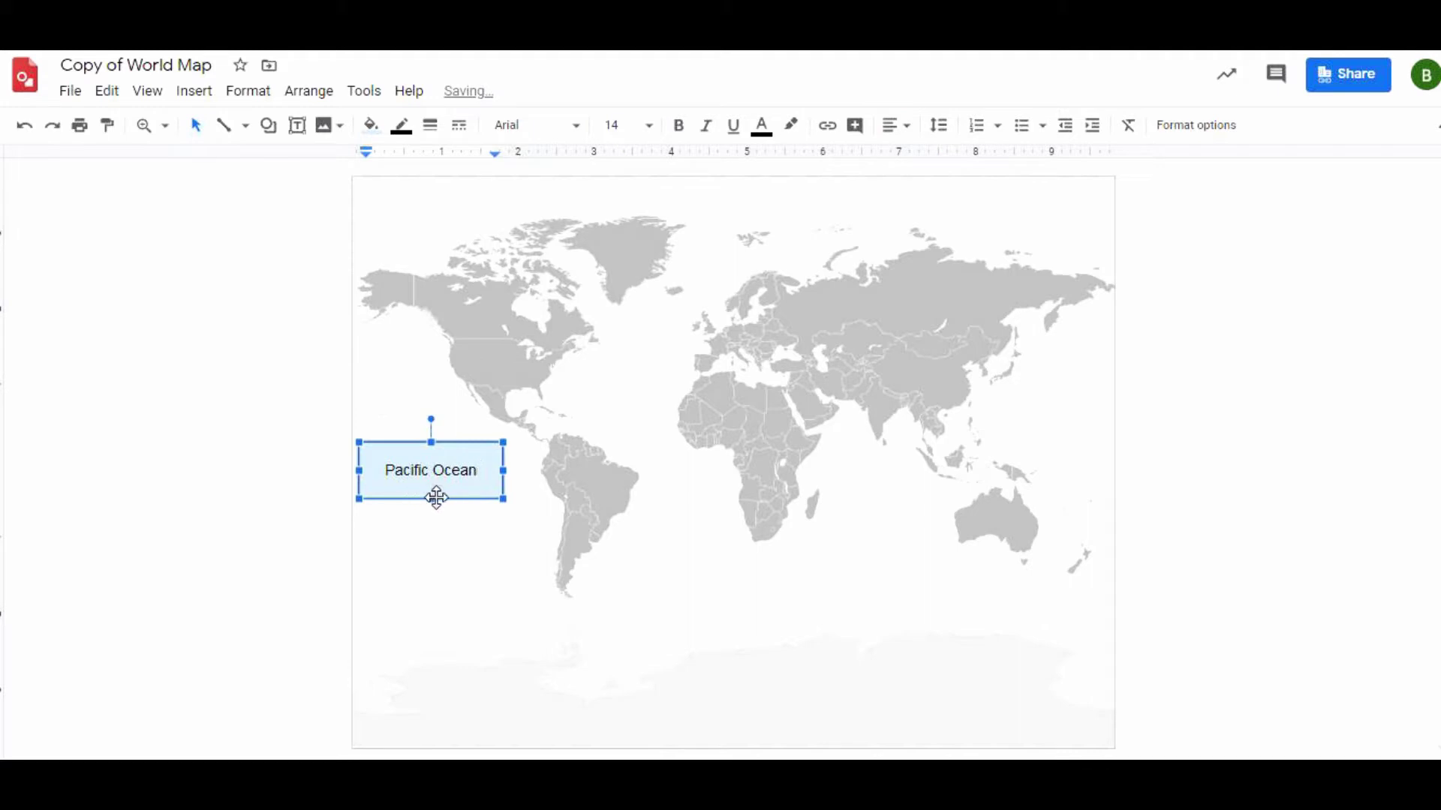
left_click_drag(431, 498, 431, 472)
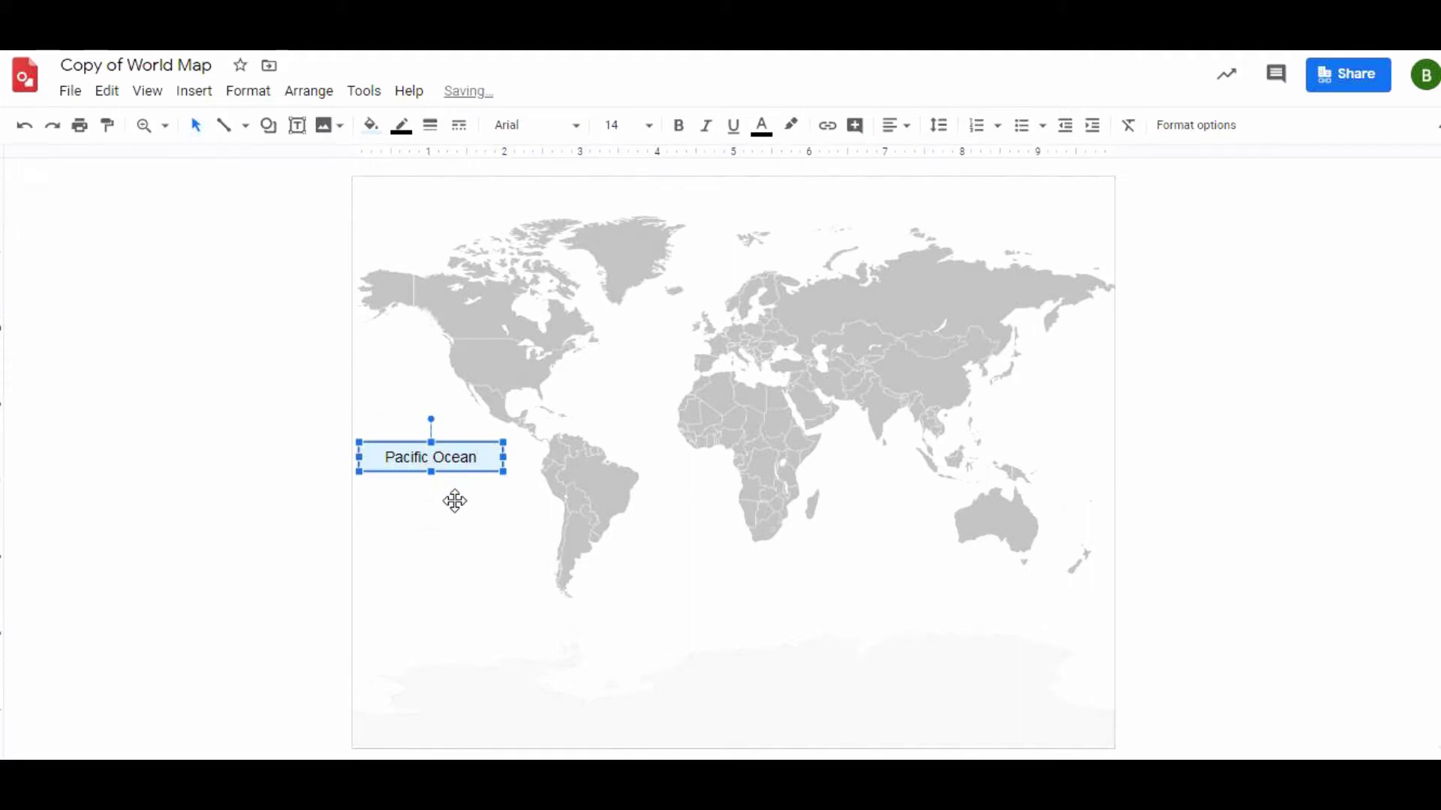
left_click_drag(361, 455, 378, 455)
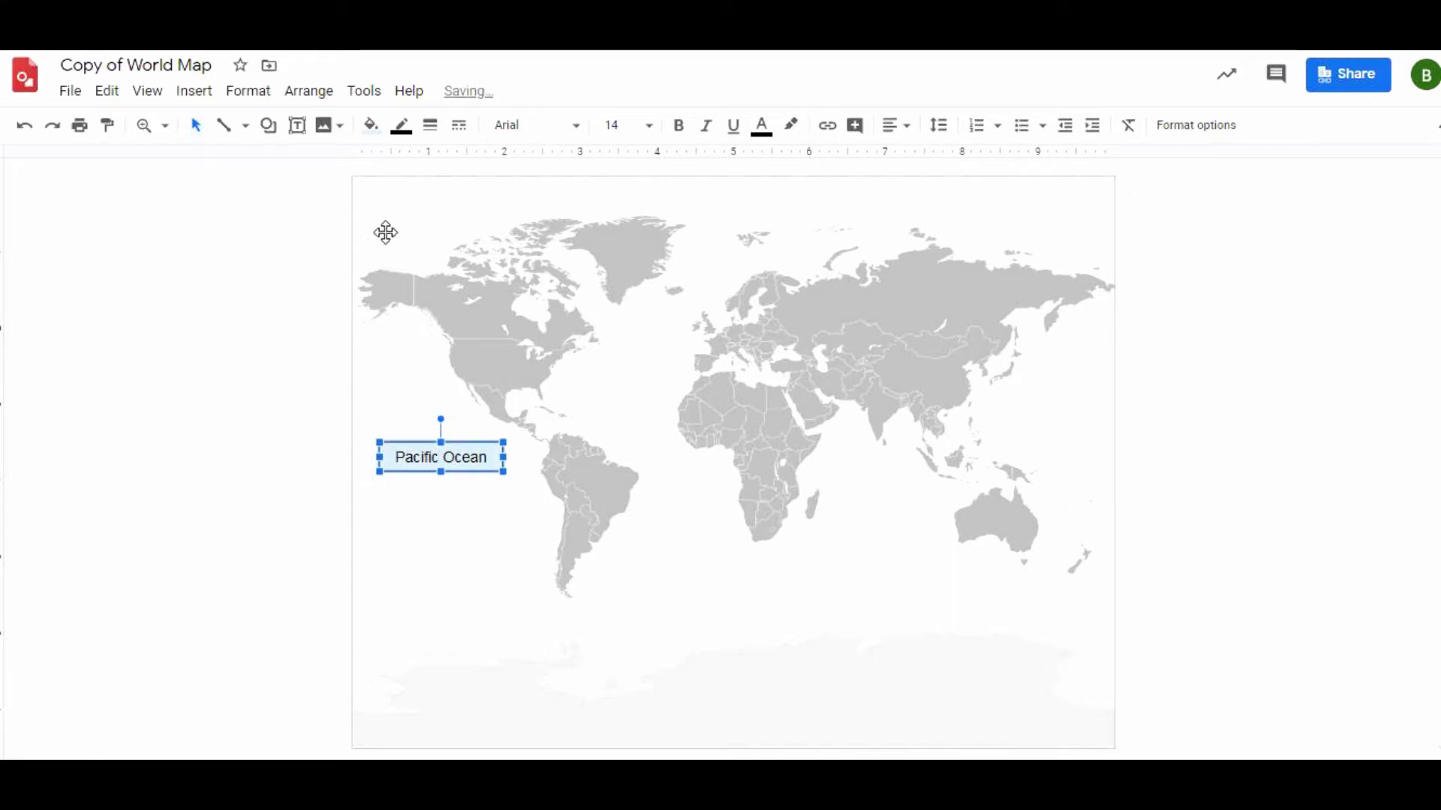
Step: Give the Pacific Ocean box a light purple gradient fill and red text
left_click(371, 127)
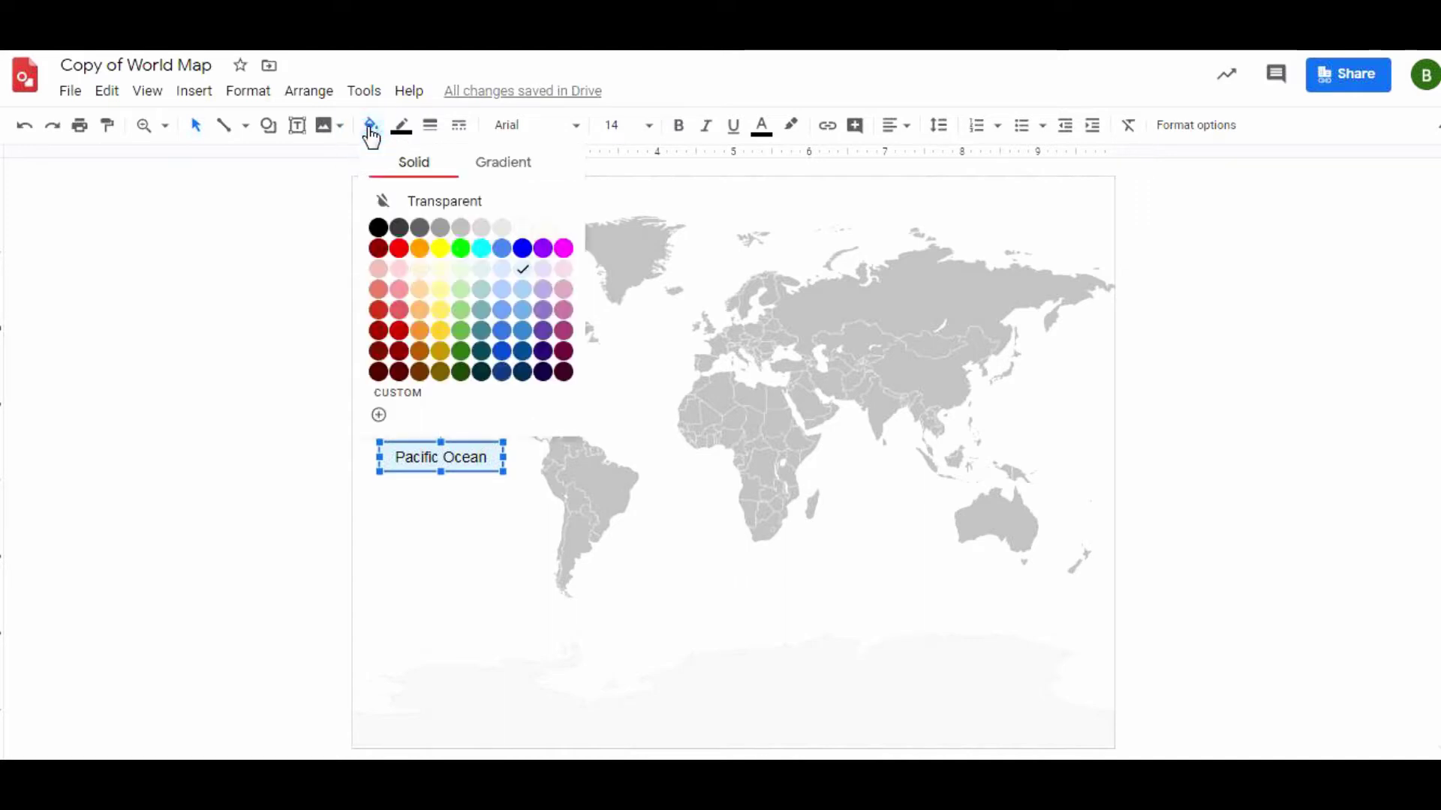
left_click(503, 162)
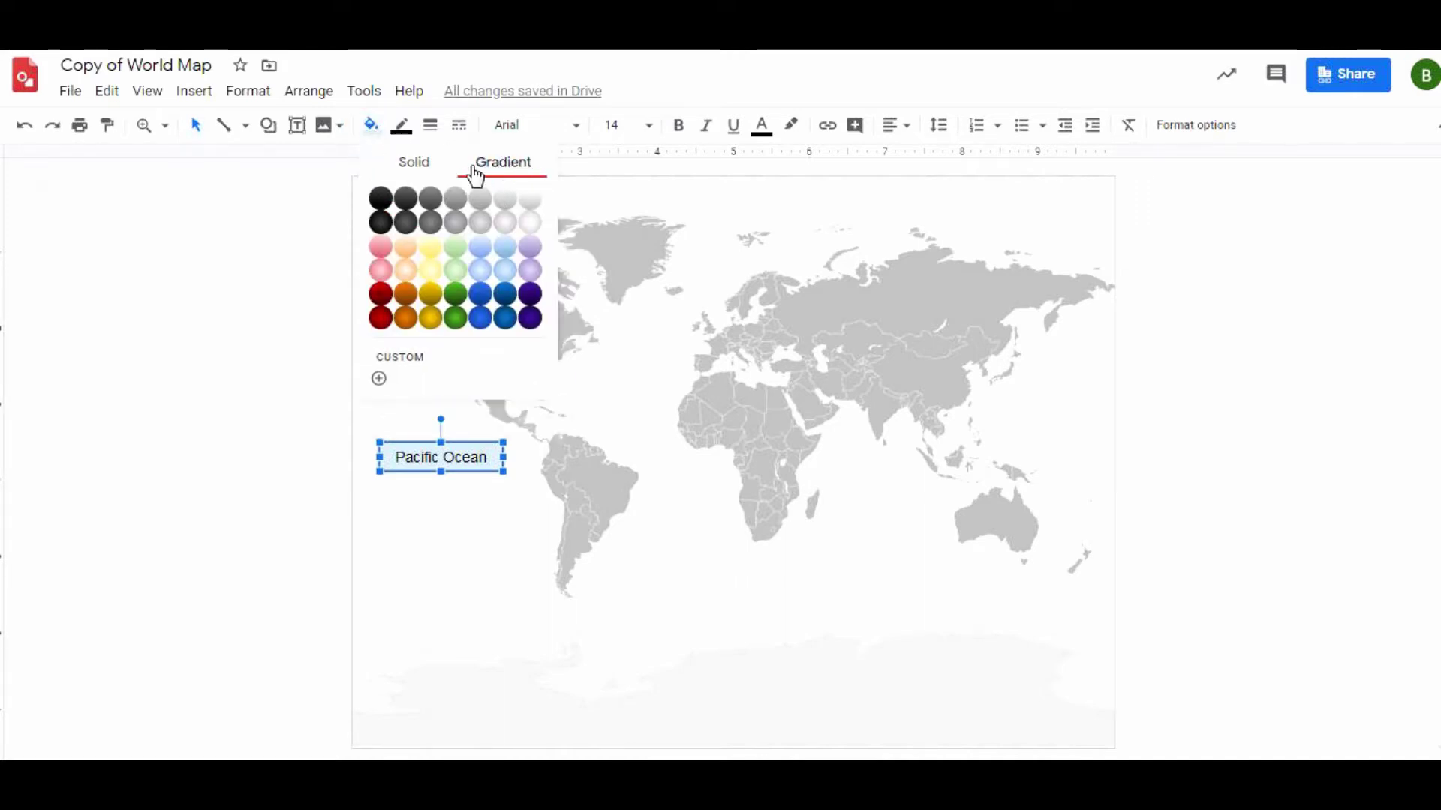
left_click(530, 247)
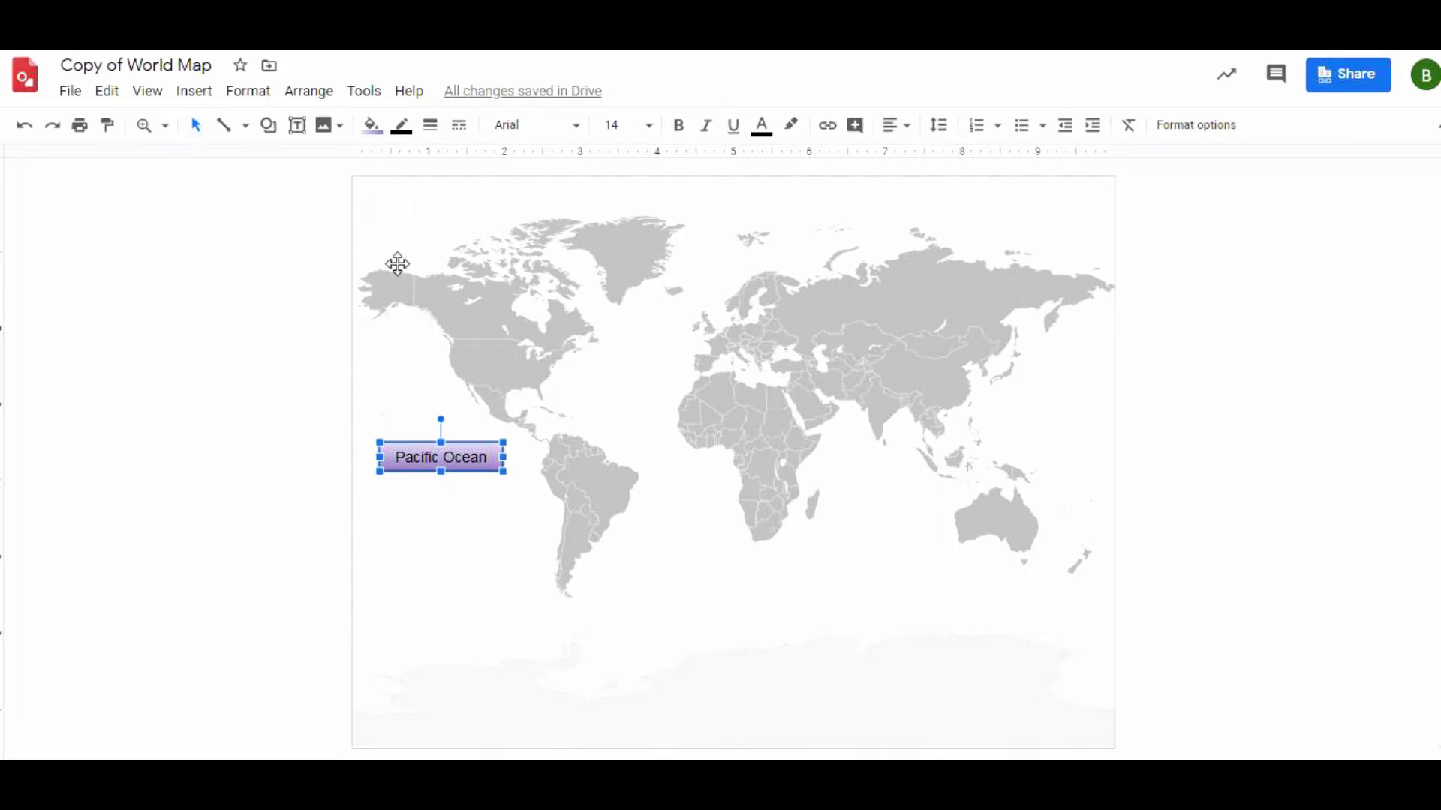
left_click(760, 128)
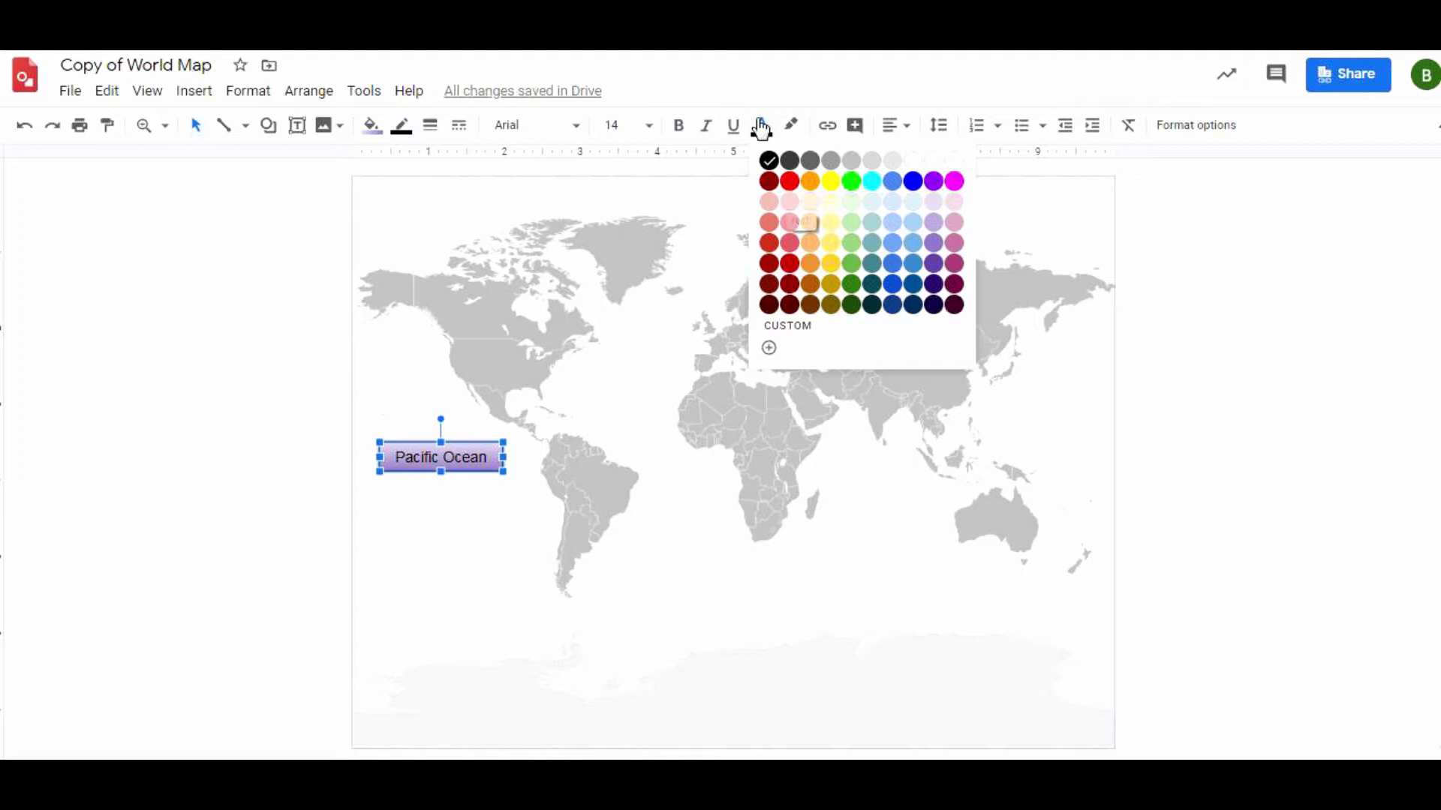
left_click(789, 183)
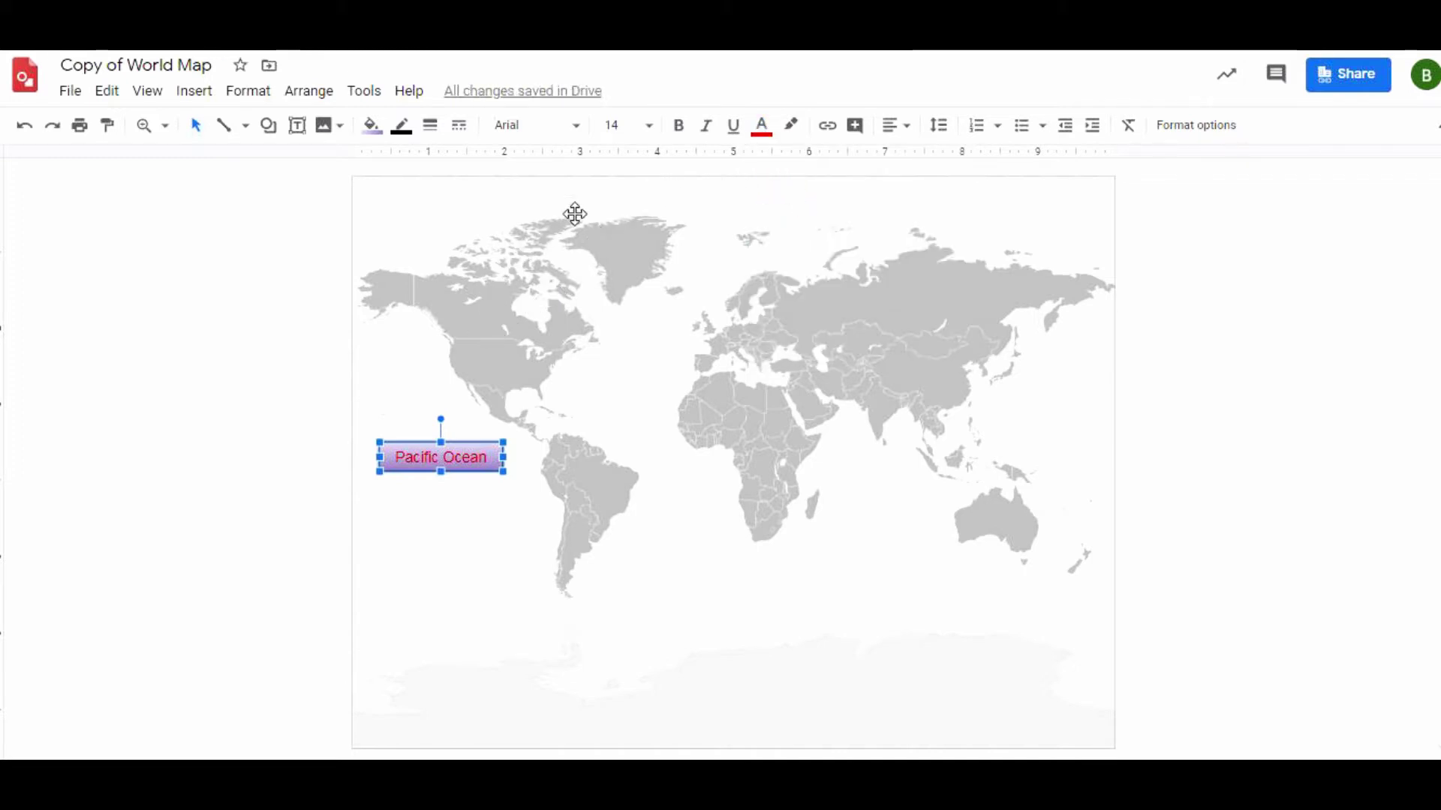
Step: Set the label text to 12 points and move the box slightly up
left_click(650, 127)
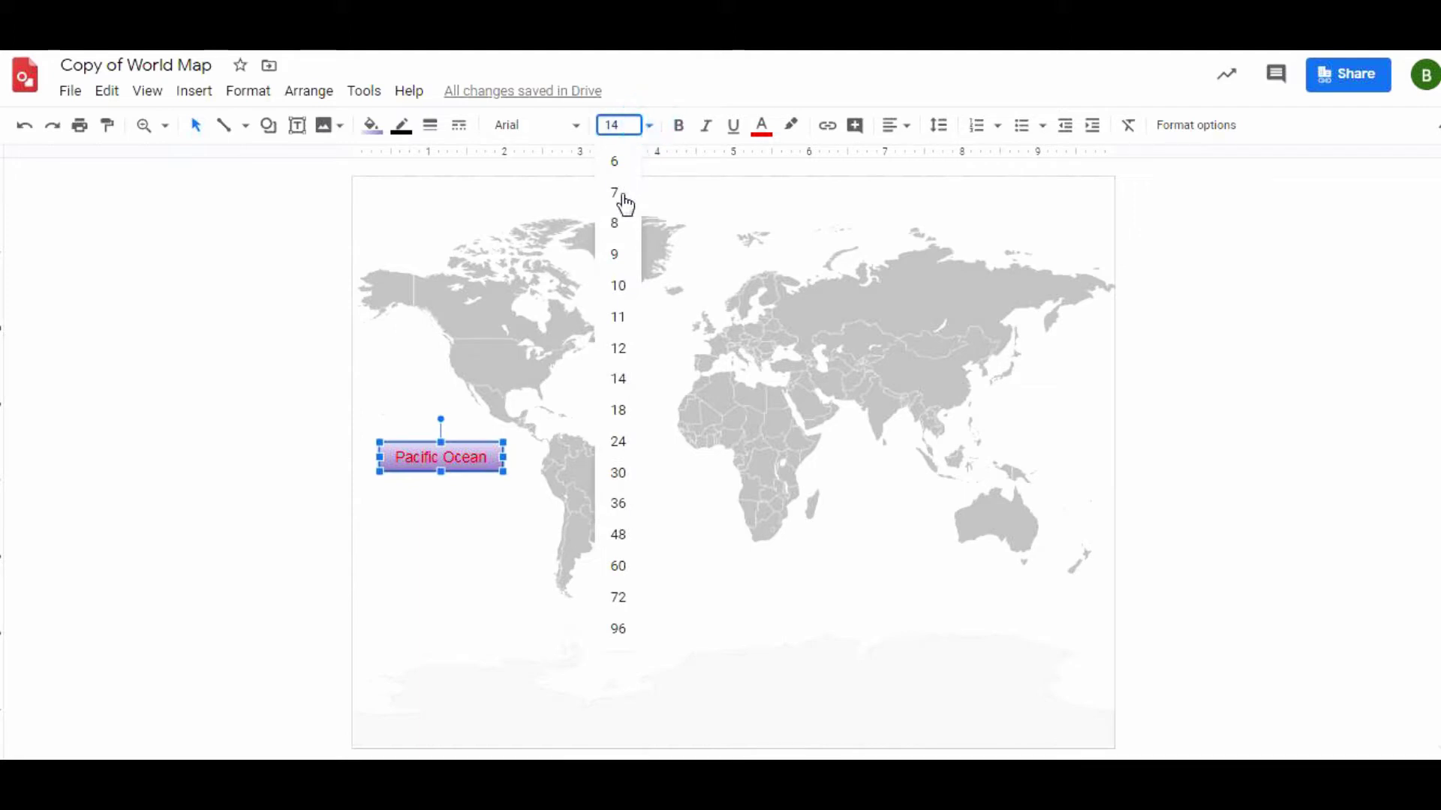
left_click(614, 413)
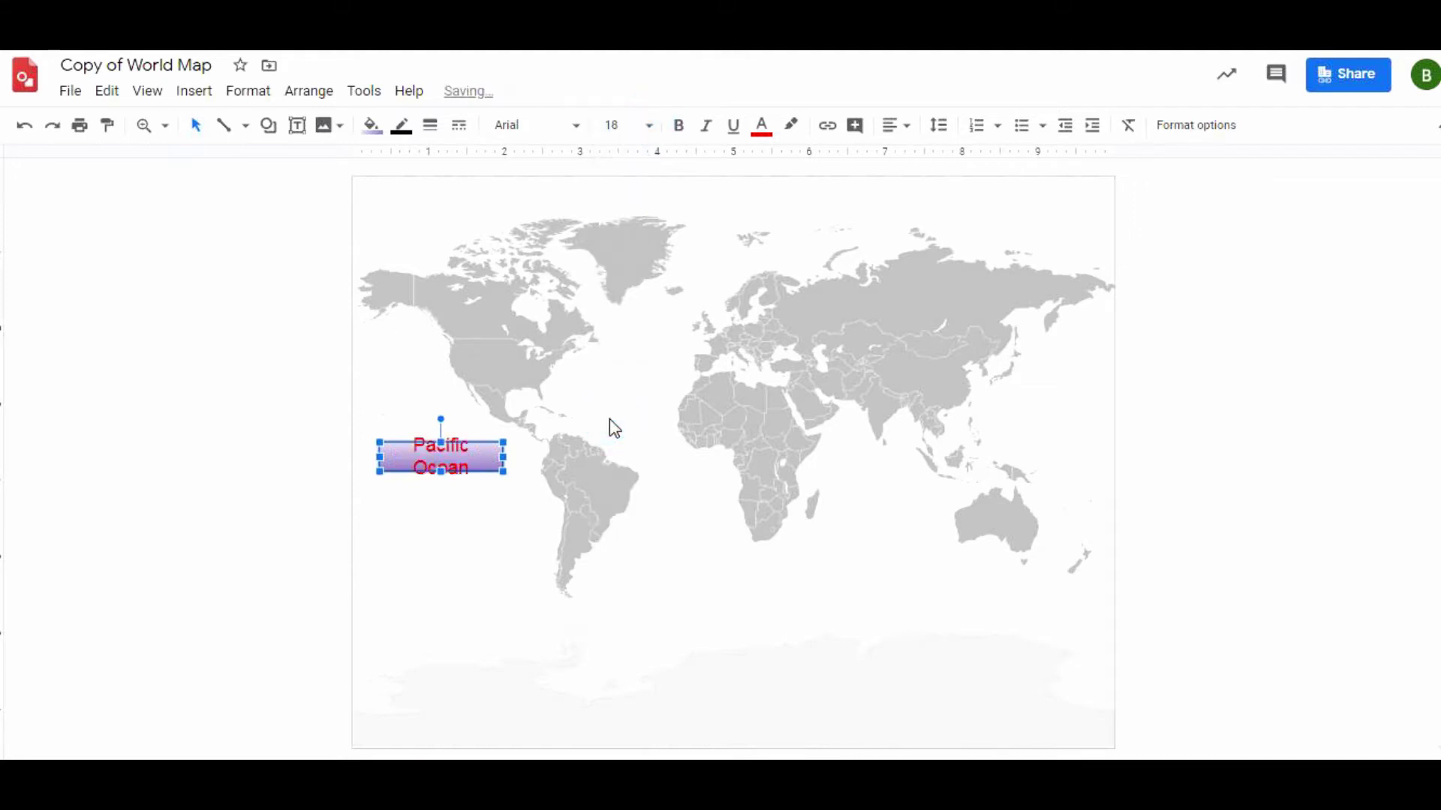
left_click(630, 117)
left_click(620, 347)
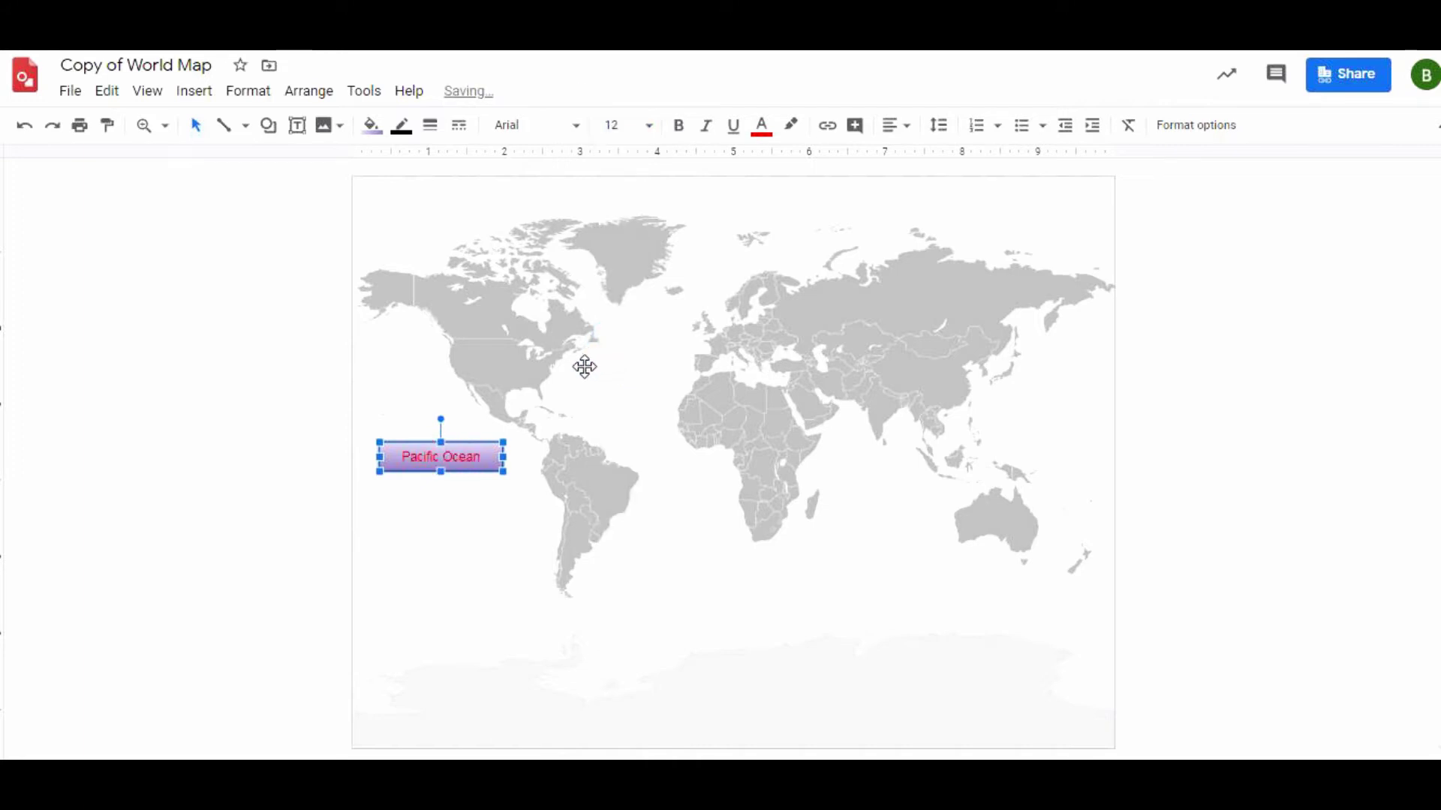
left_click_drag(419, 449, 398, 421)
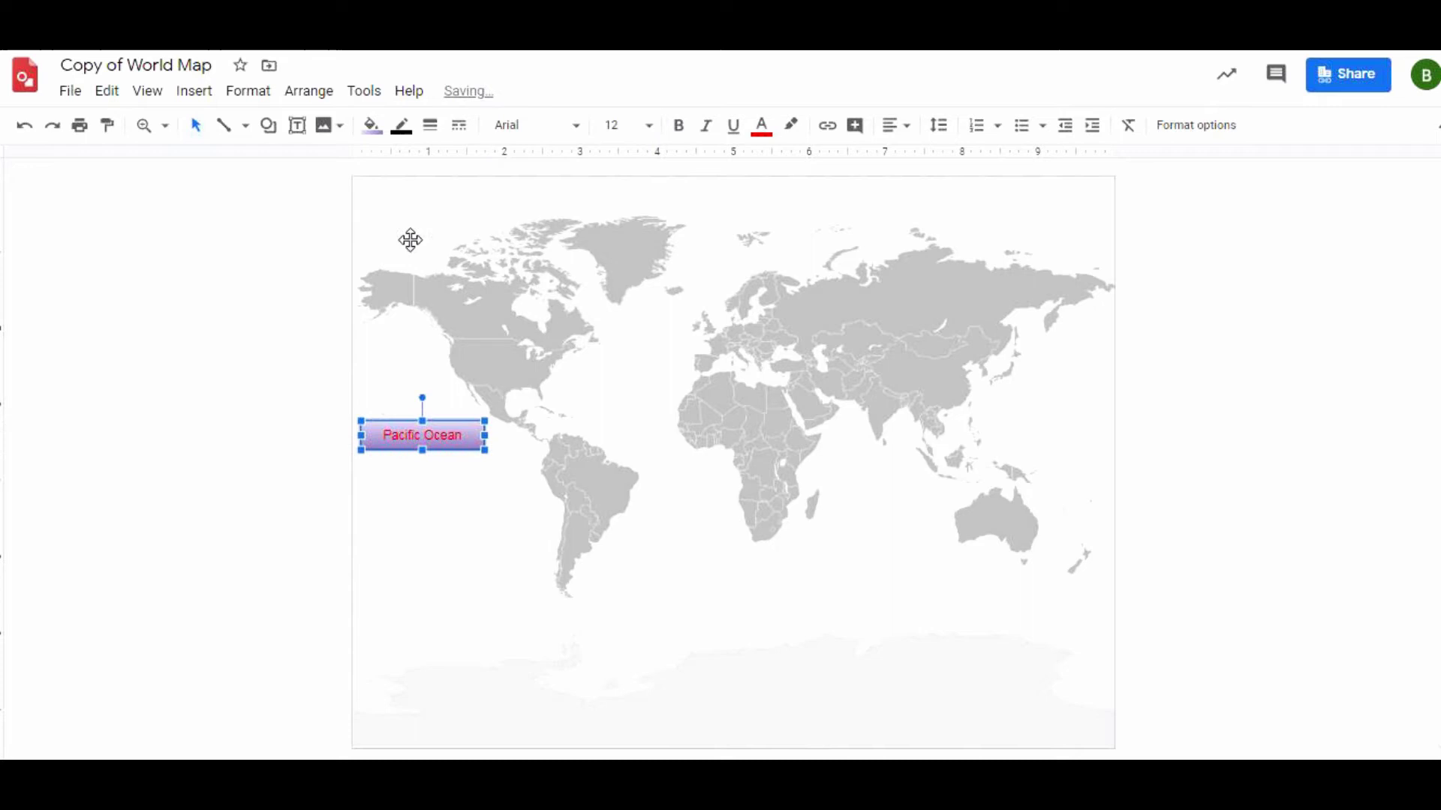
Step: Set the Pacific Ocean box border to 2px weight with a dark blue colour
left_click(432, 129)
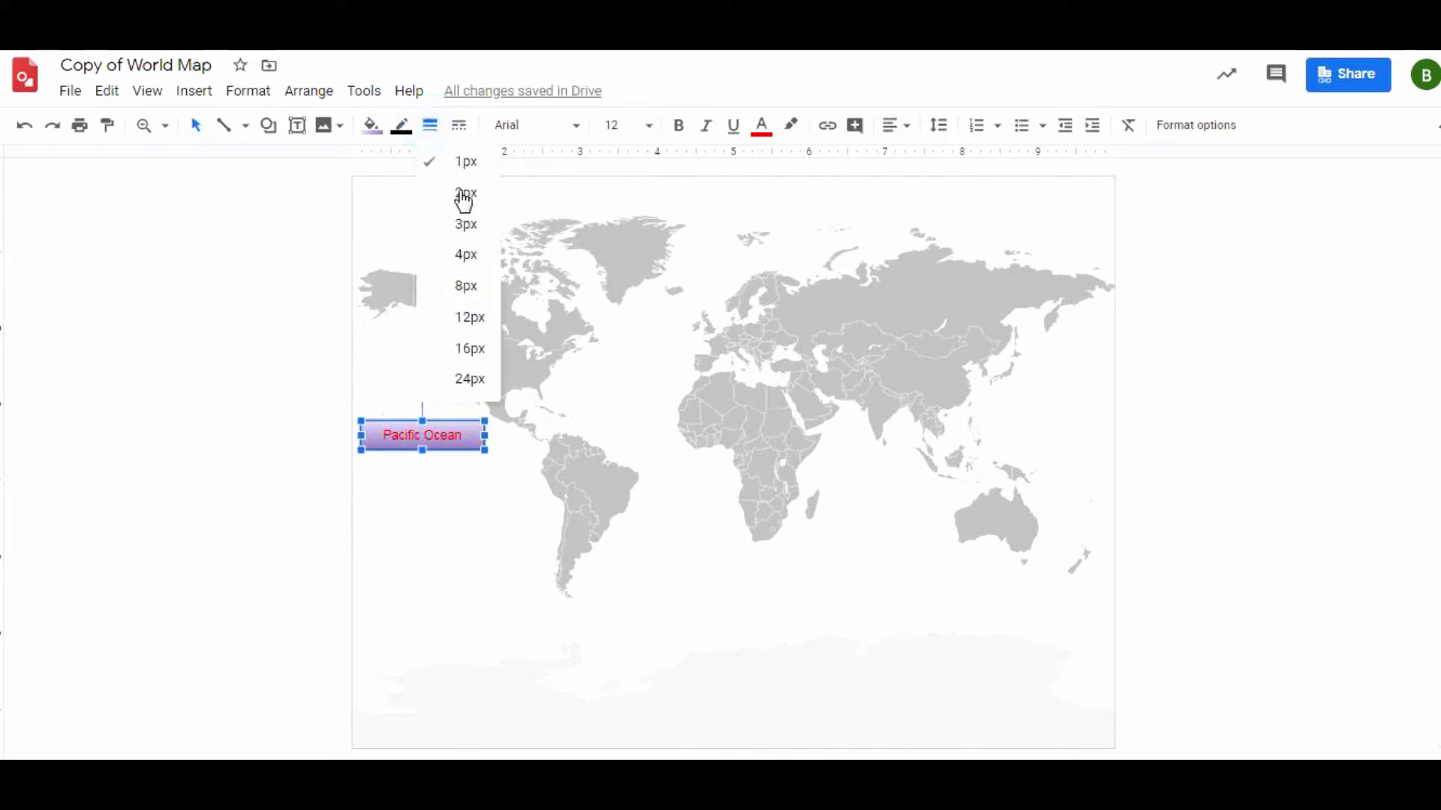
left_click(462, 196)
left_click(429, 126)
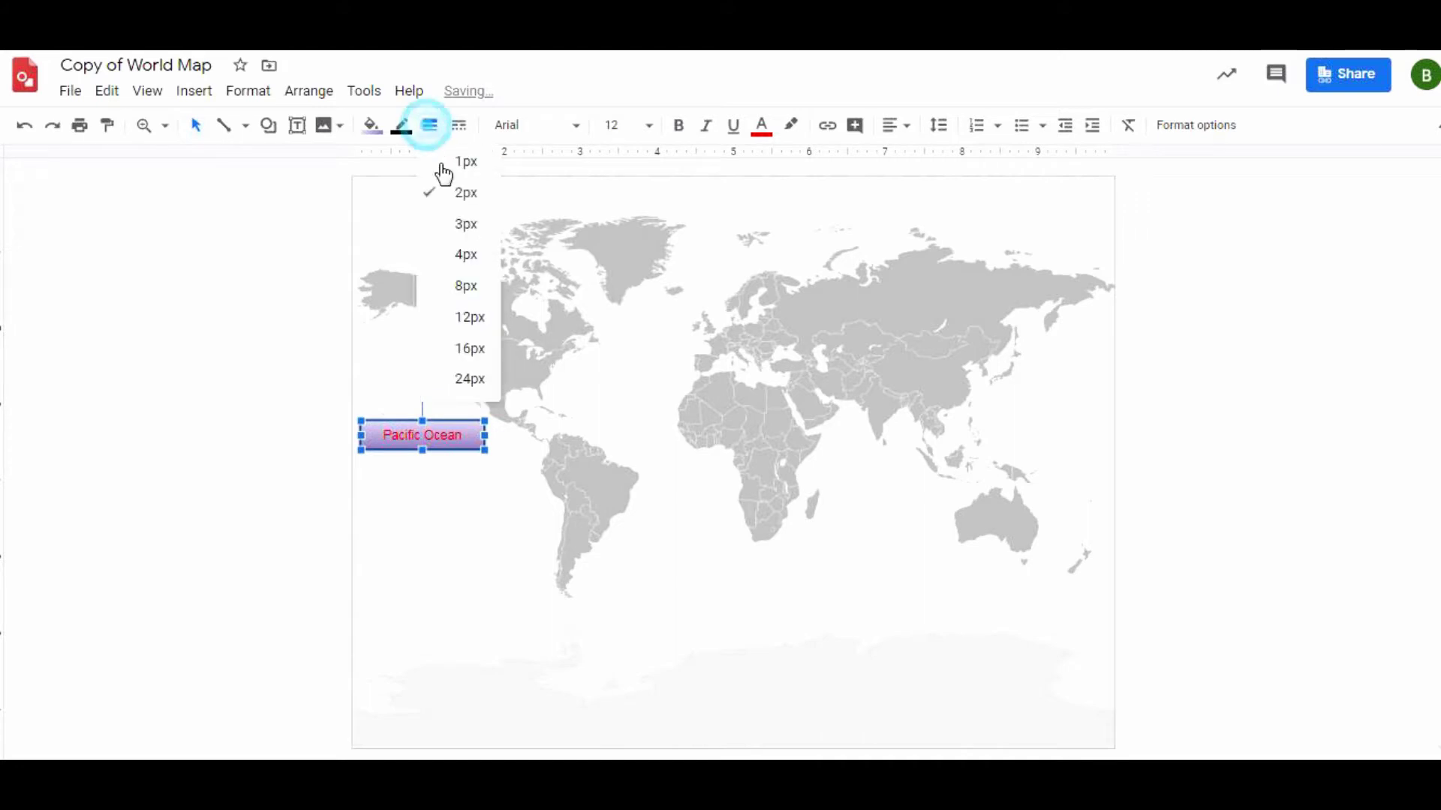
left_click(454, 316)
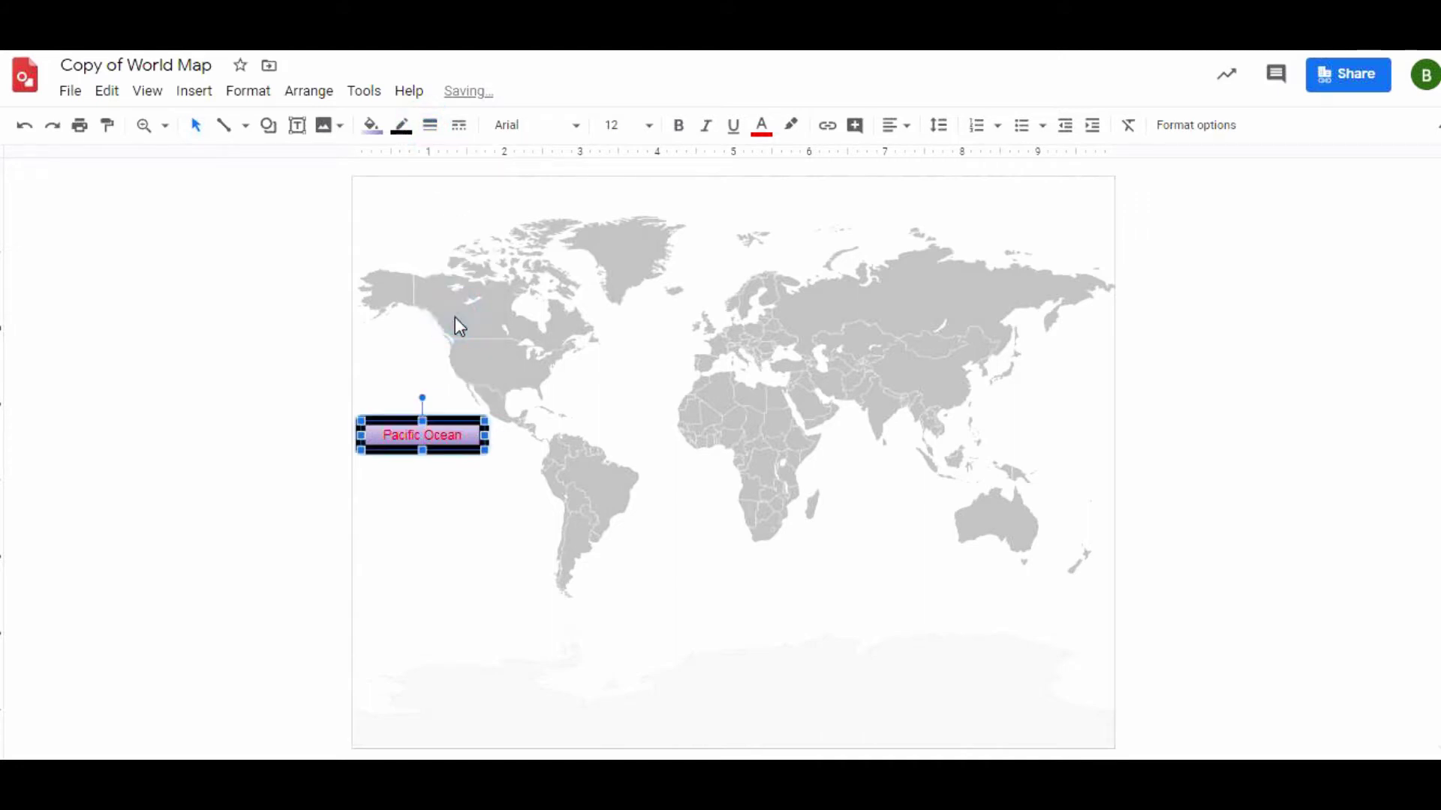
left_click(429, 125)
left_click(466, 197)
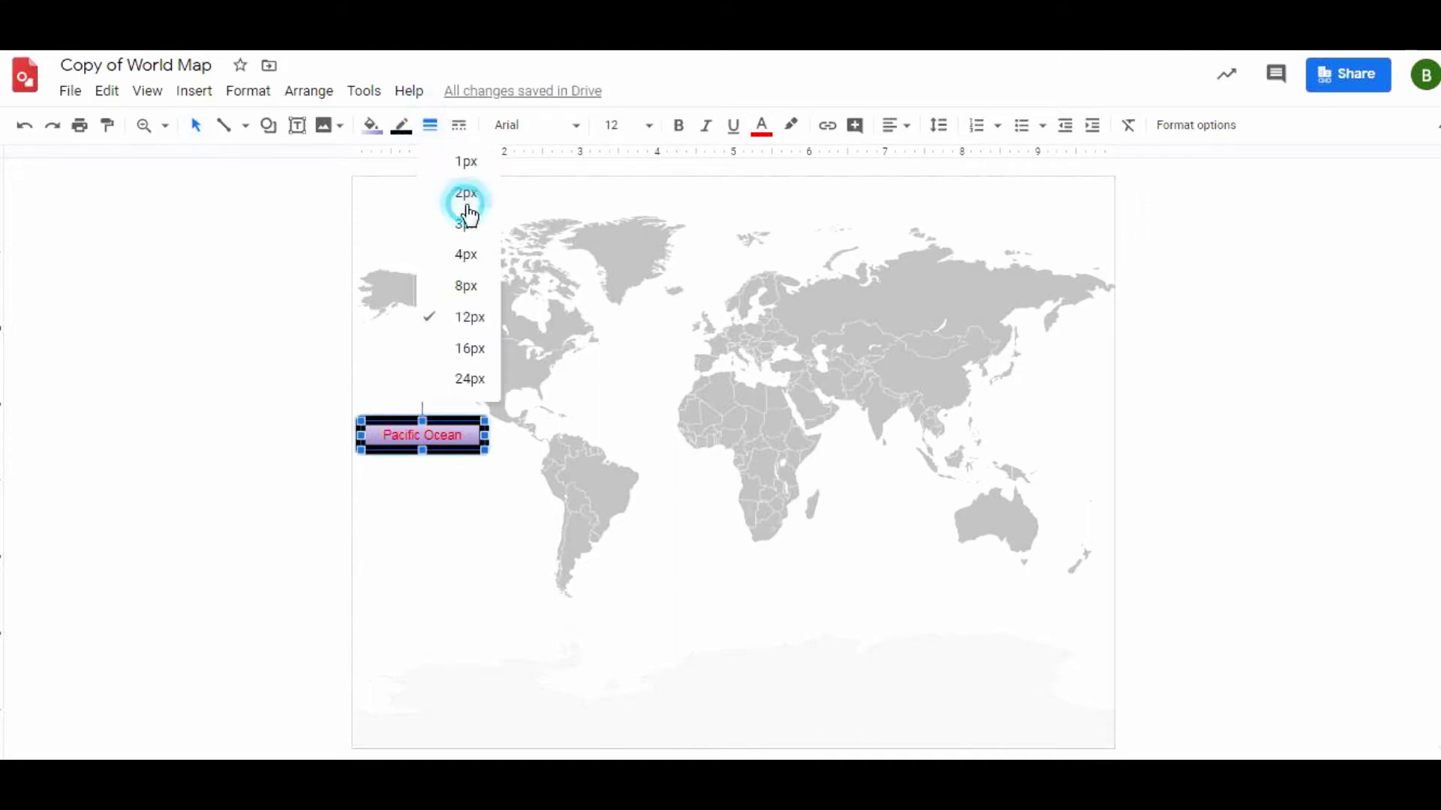
left_click(403, 126)
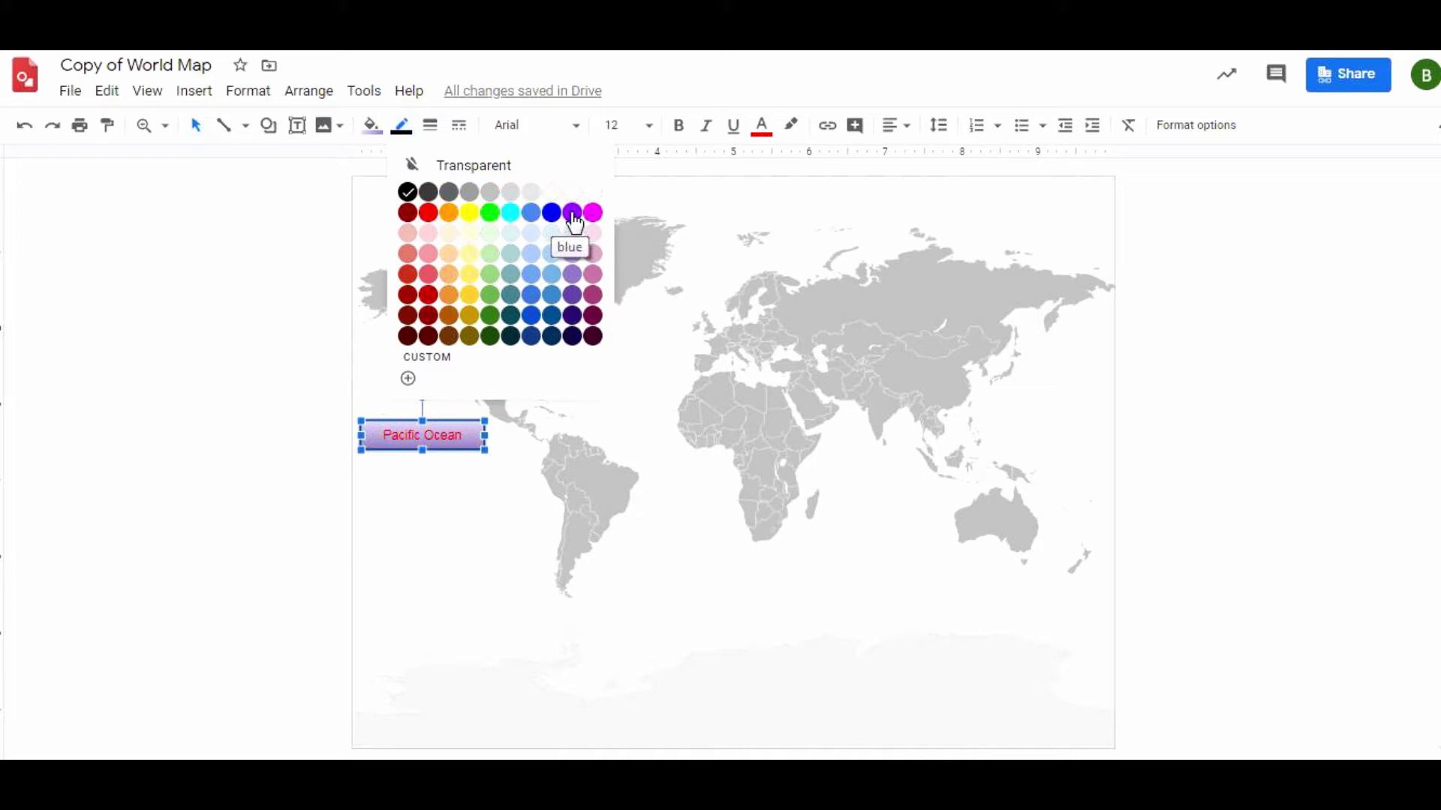
left_click(565, 337)
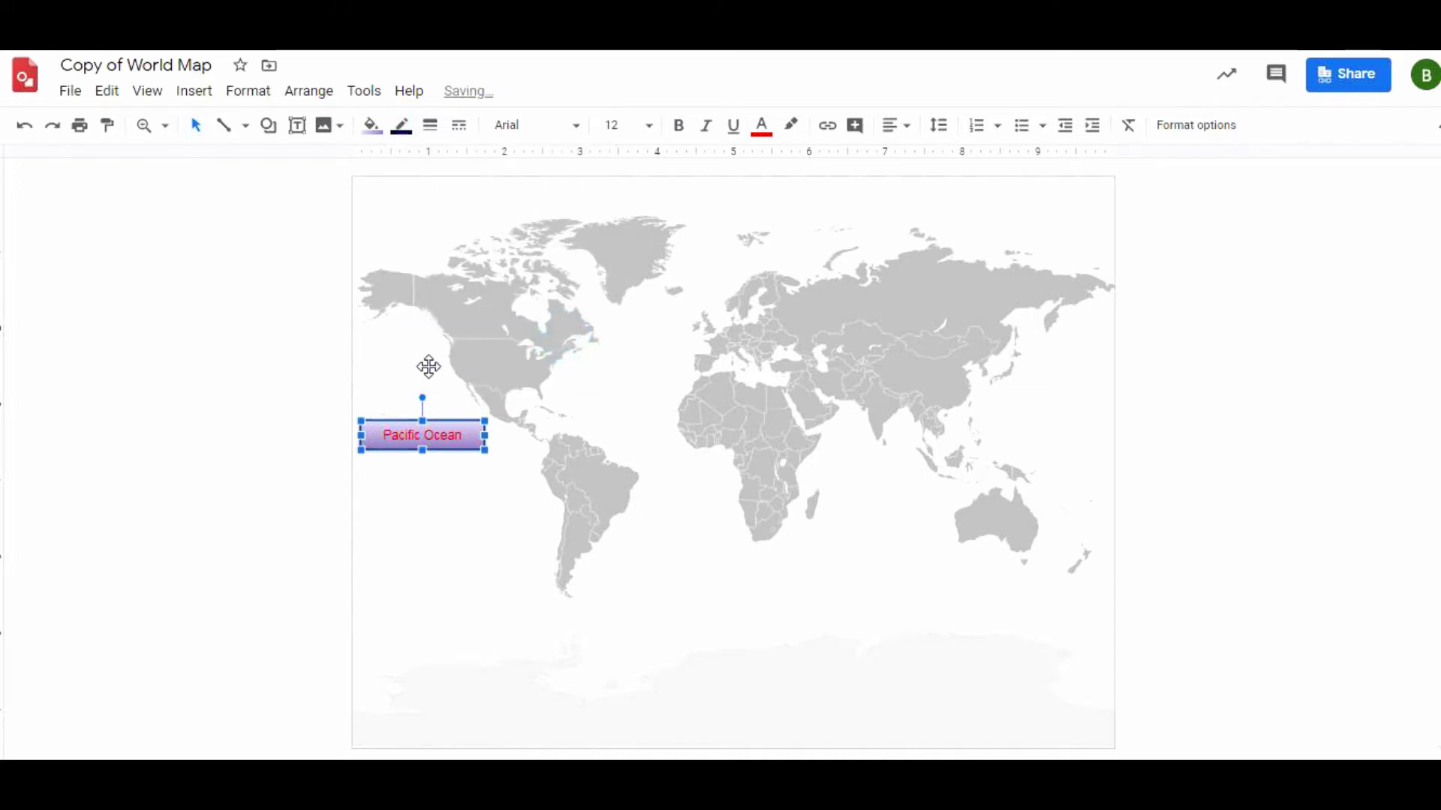
left_click(380, 355)
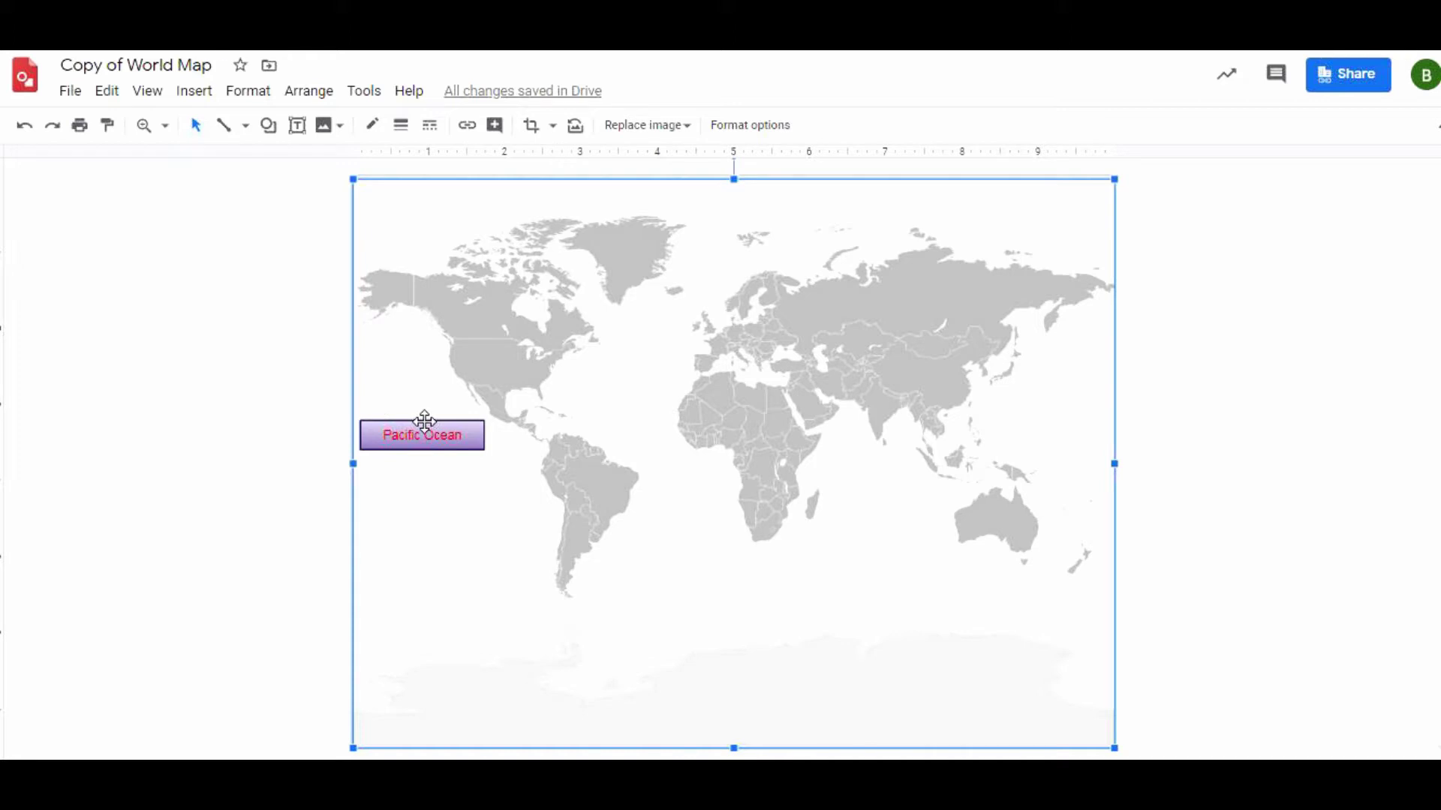
Step: Paste a copy of the label over the North Atlantic and change 'Pacific' to 'Atlantic'
left_click(425, 422)
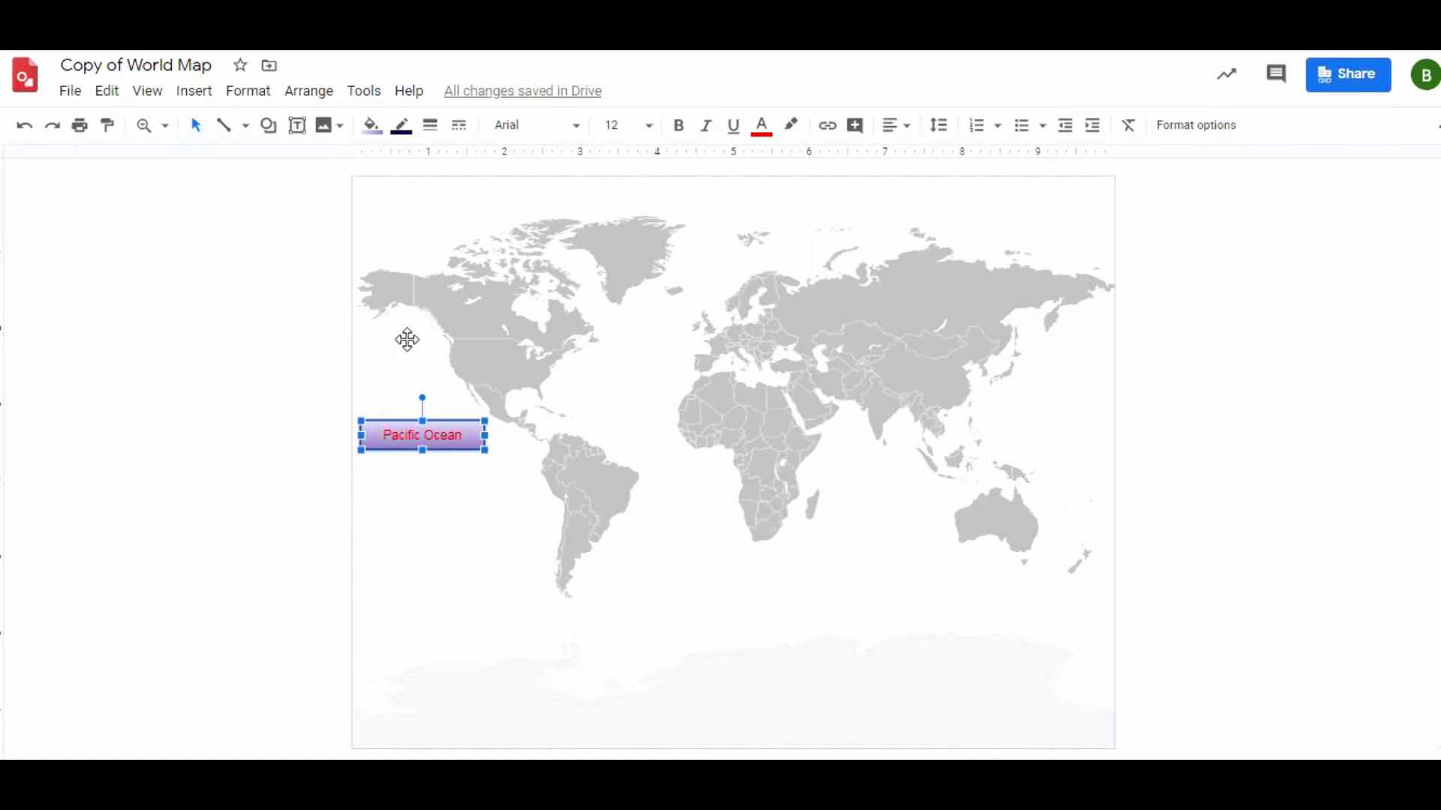
left_click(639, 398)
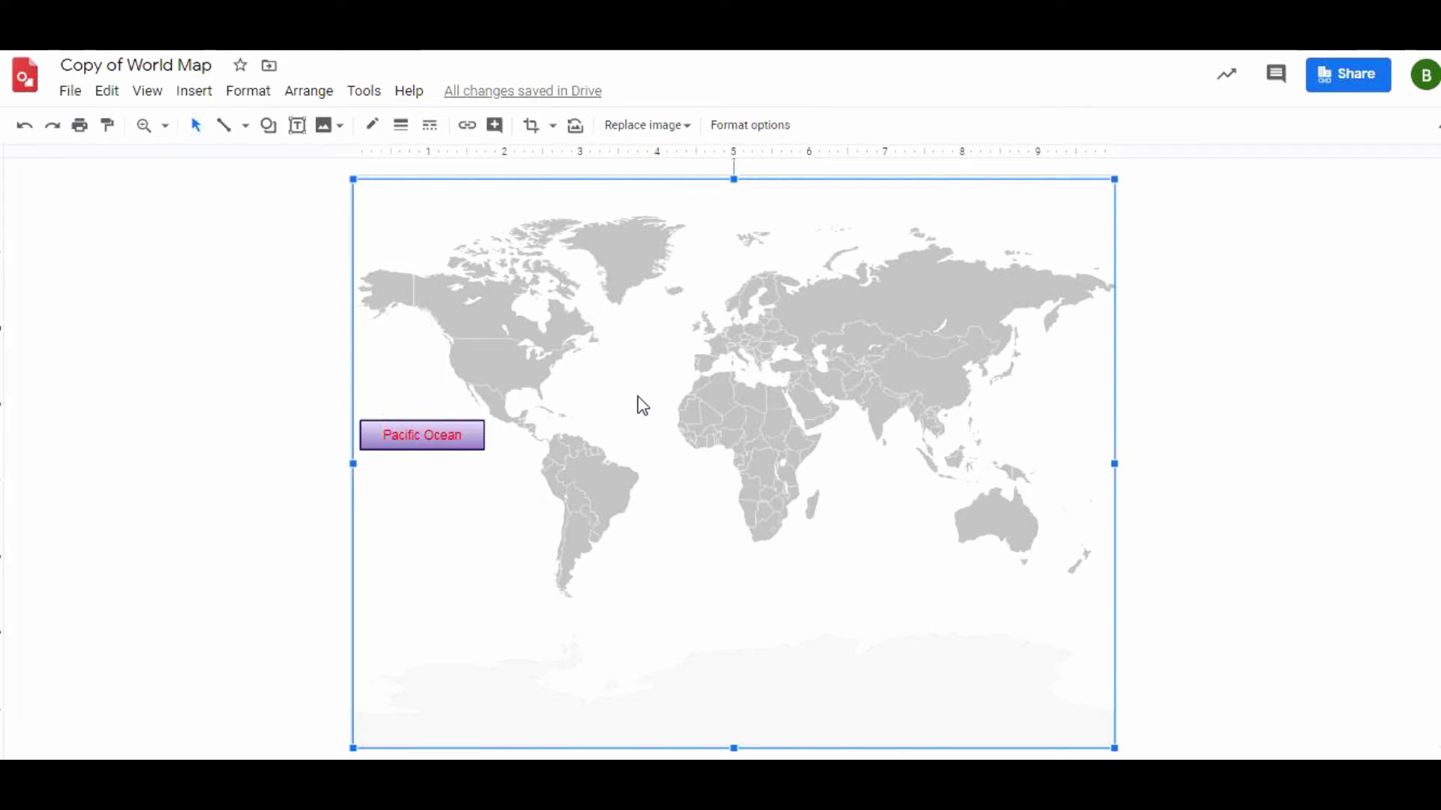
key("ctrl+v")
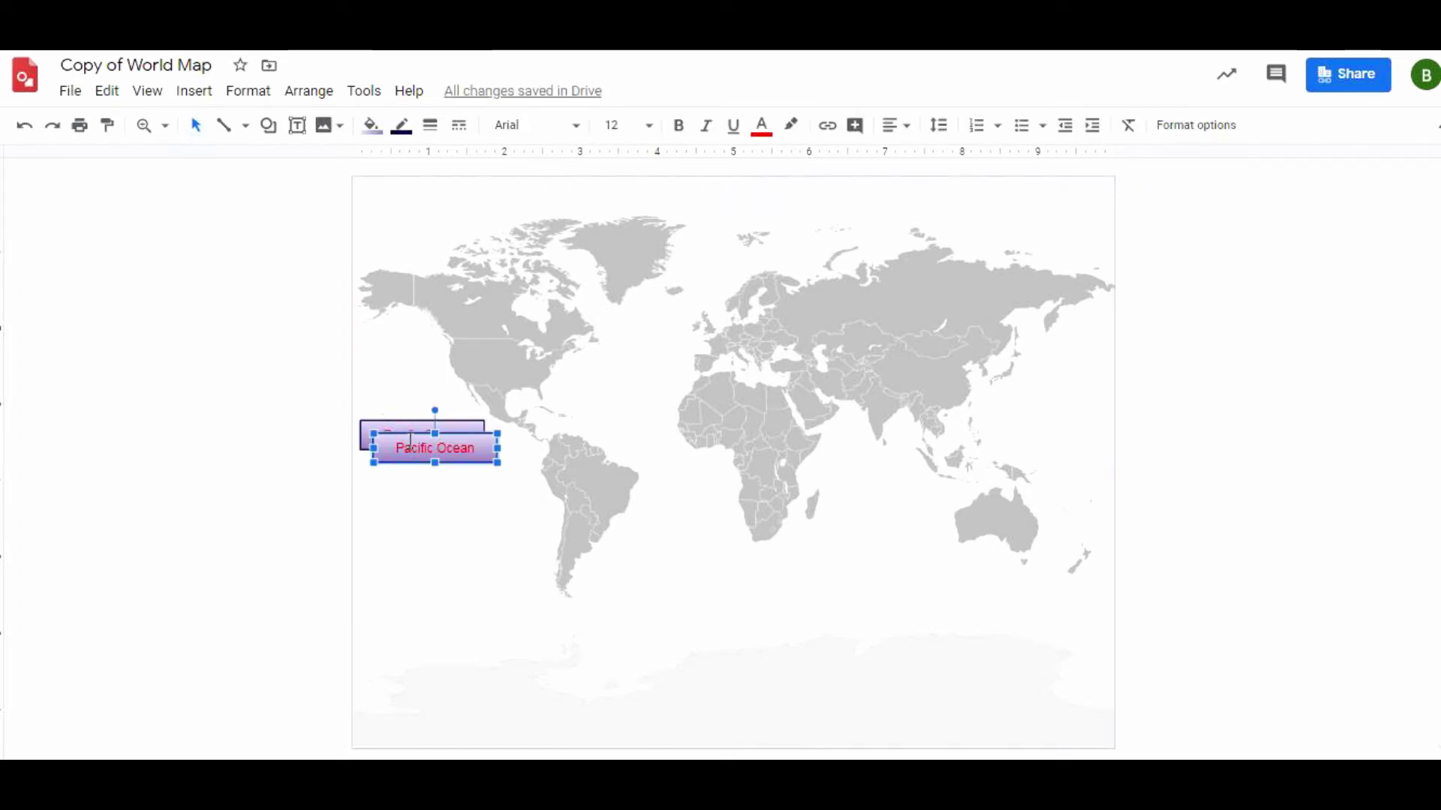
left_click_drag(410, 429, 598, 373)
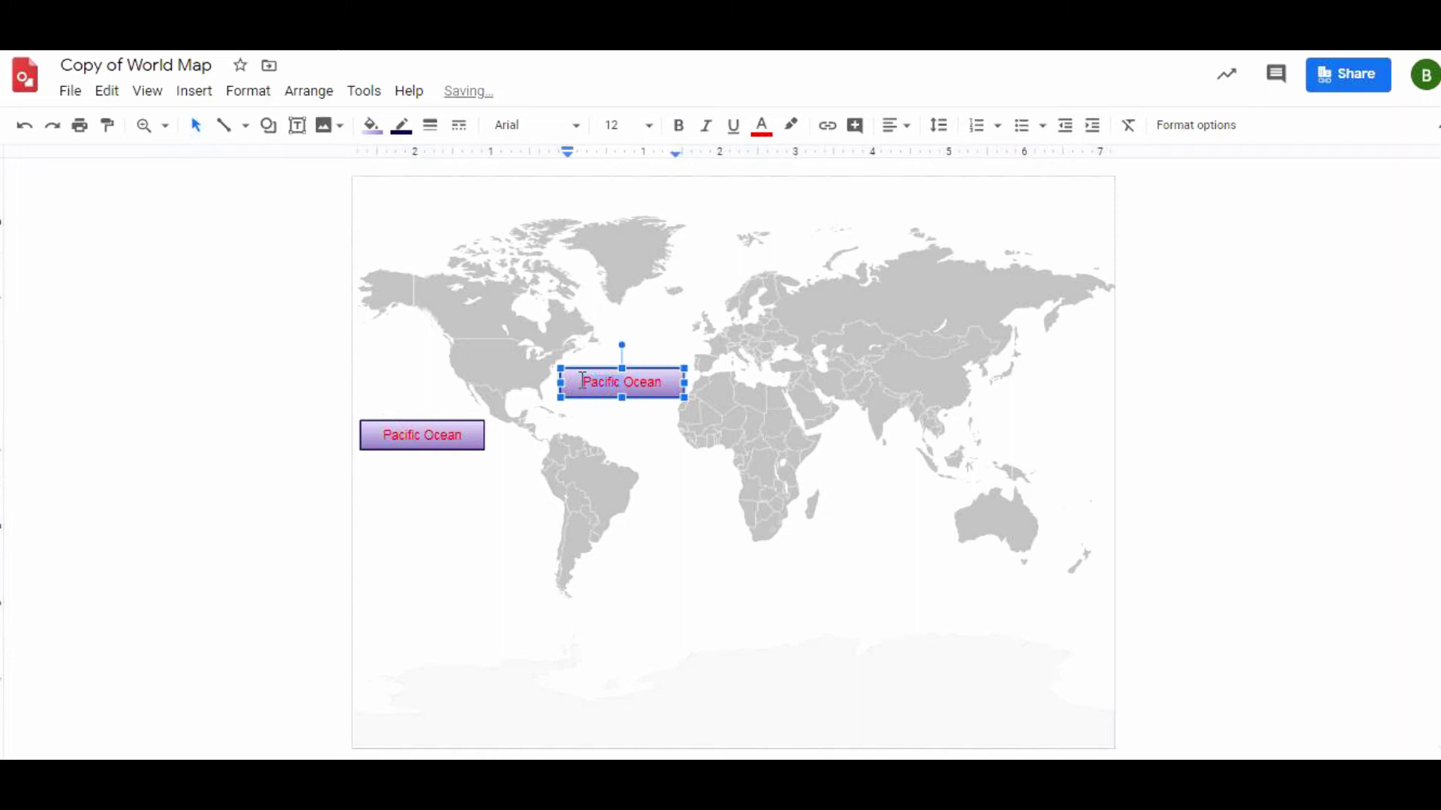
double_click(600, 382)
type("At")
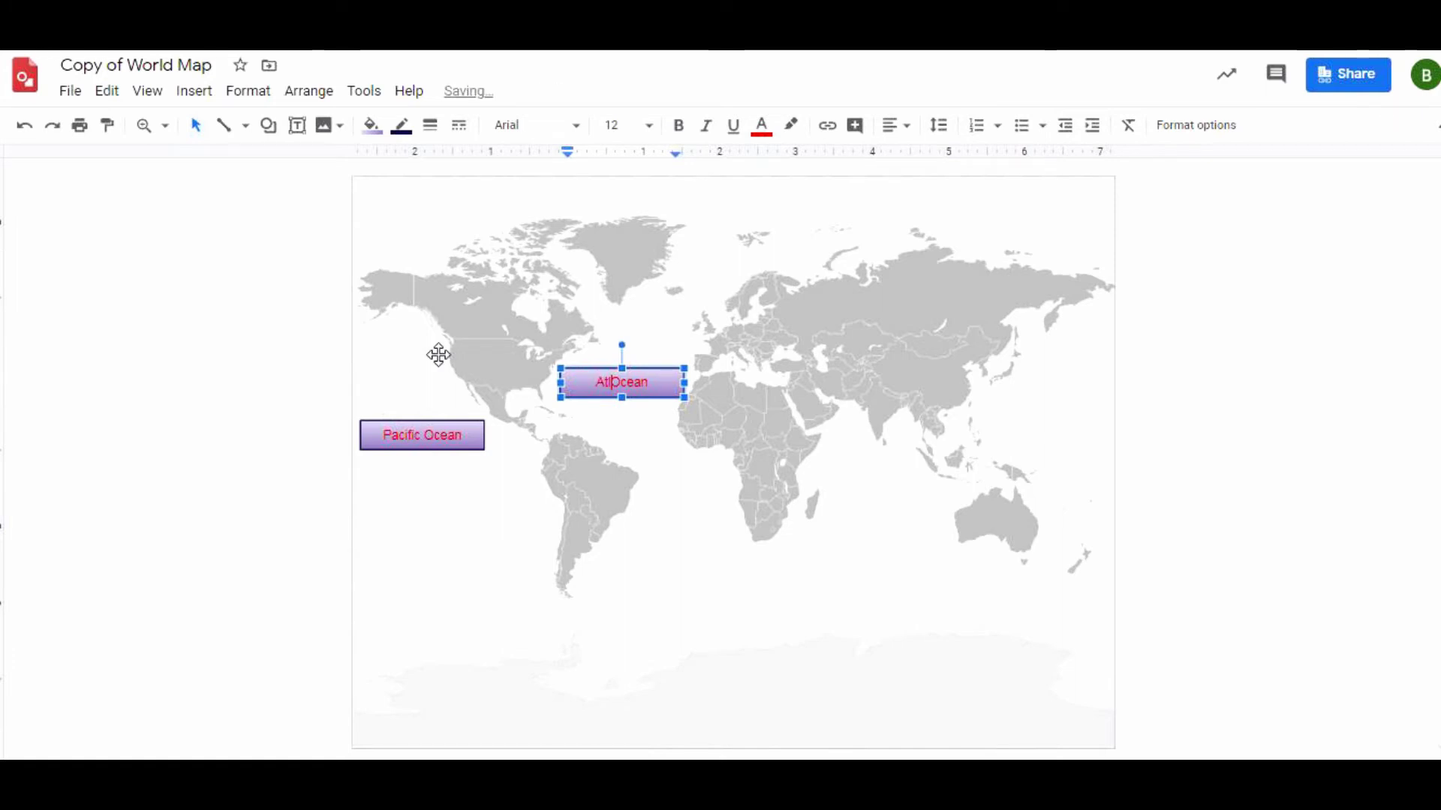
type("lantic")
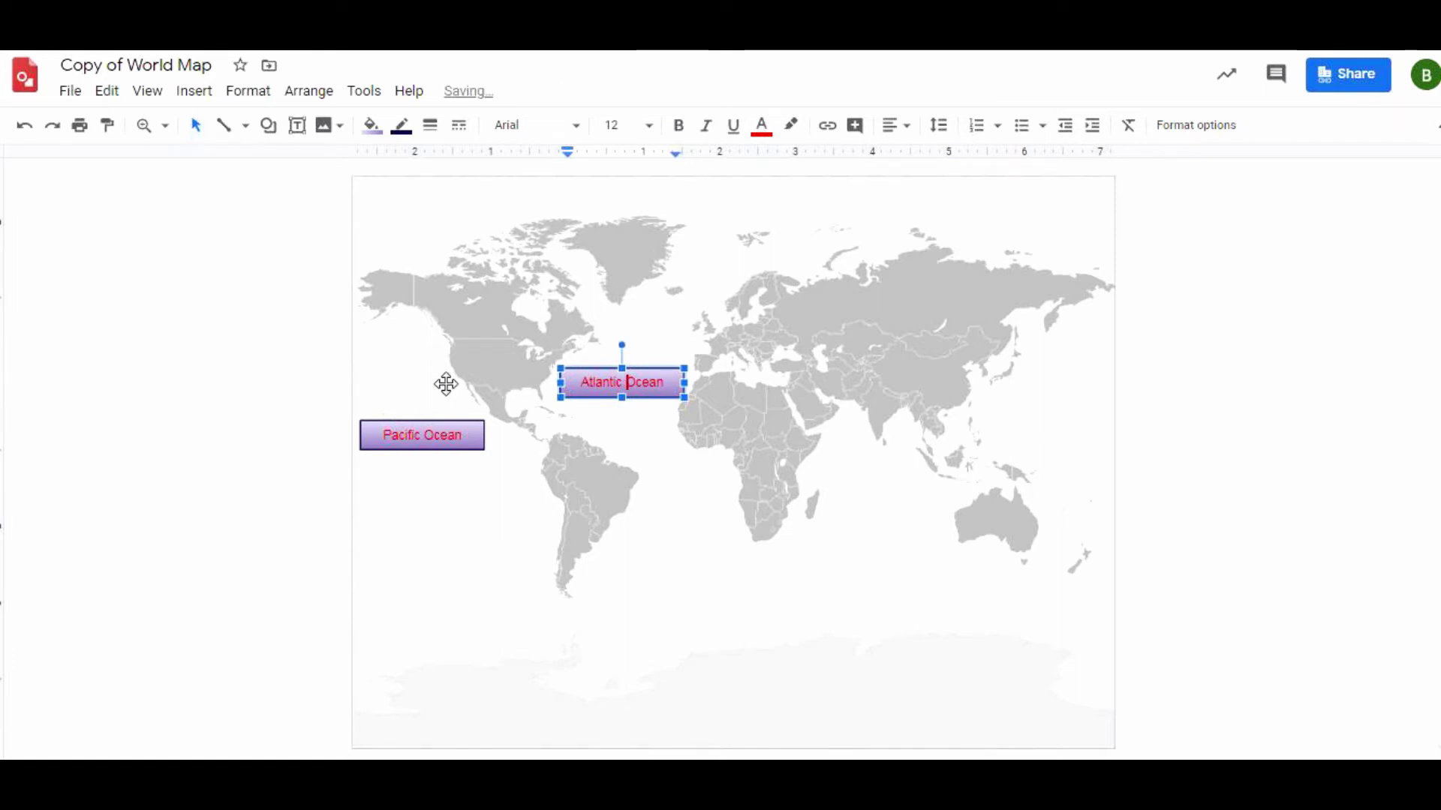
left_click(470, 520)
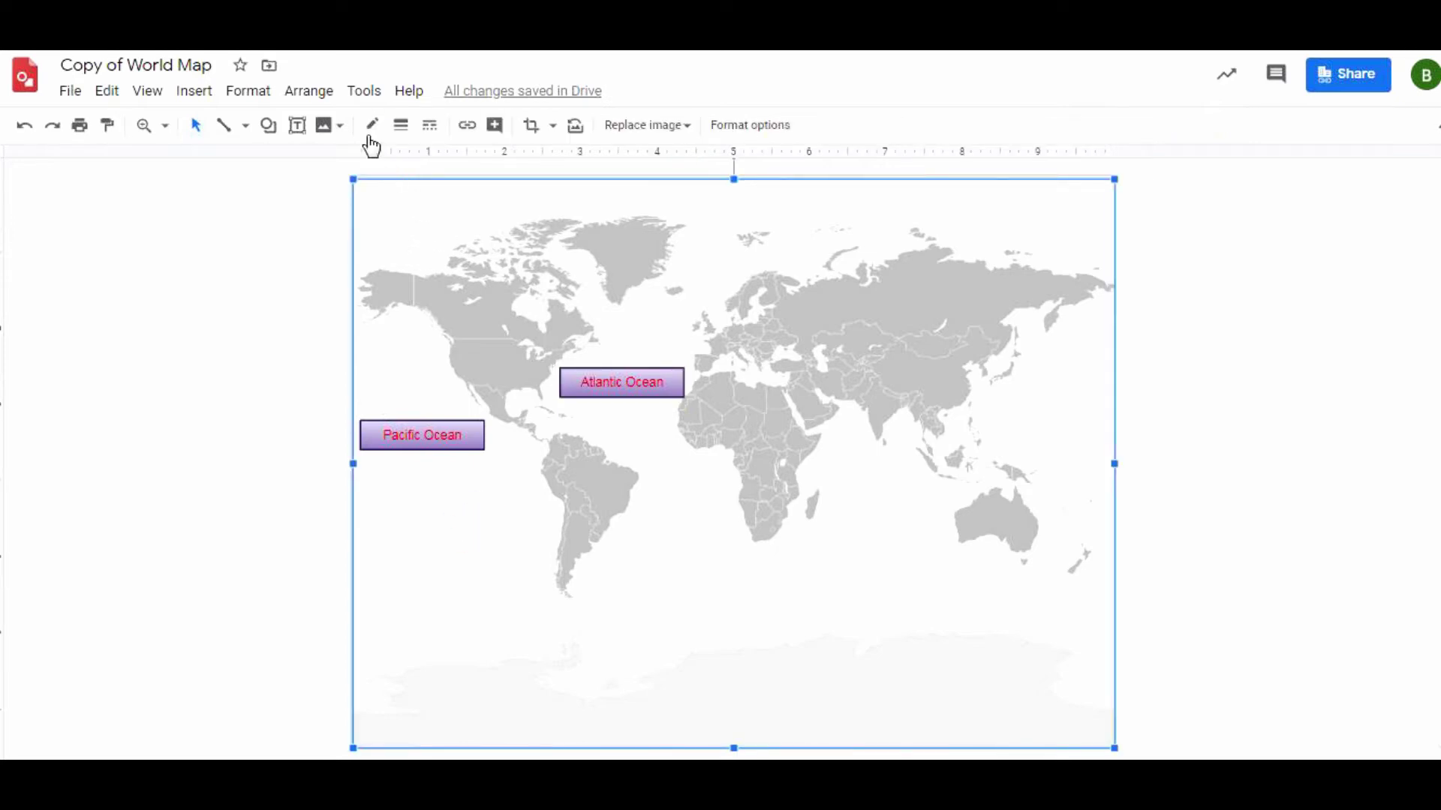
Step: Draw a text box south of Australia reading 'This is an example of what students might type.'
left_click(297, 126)
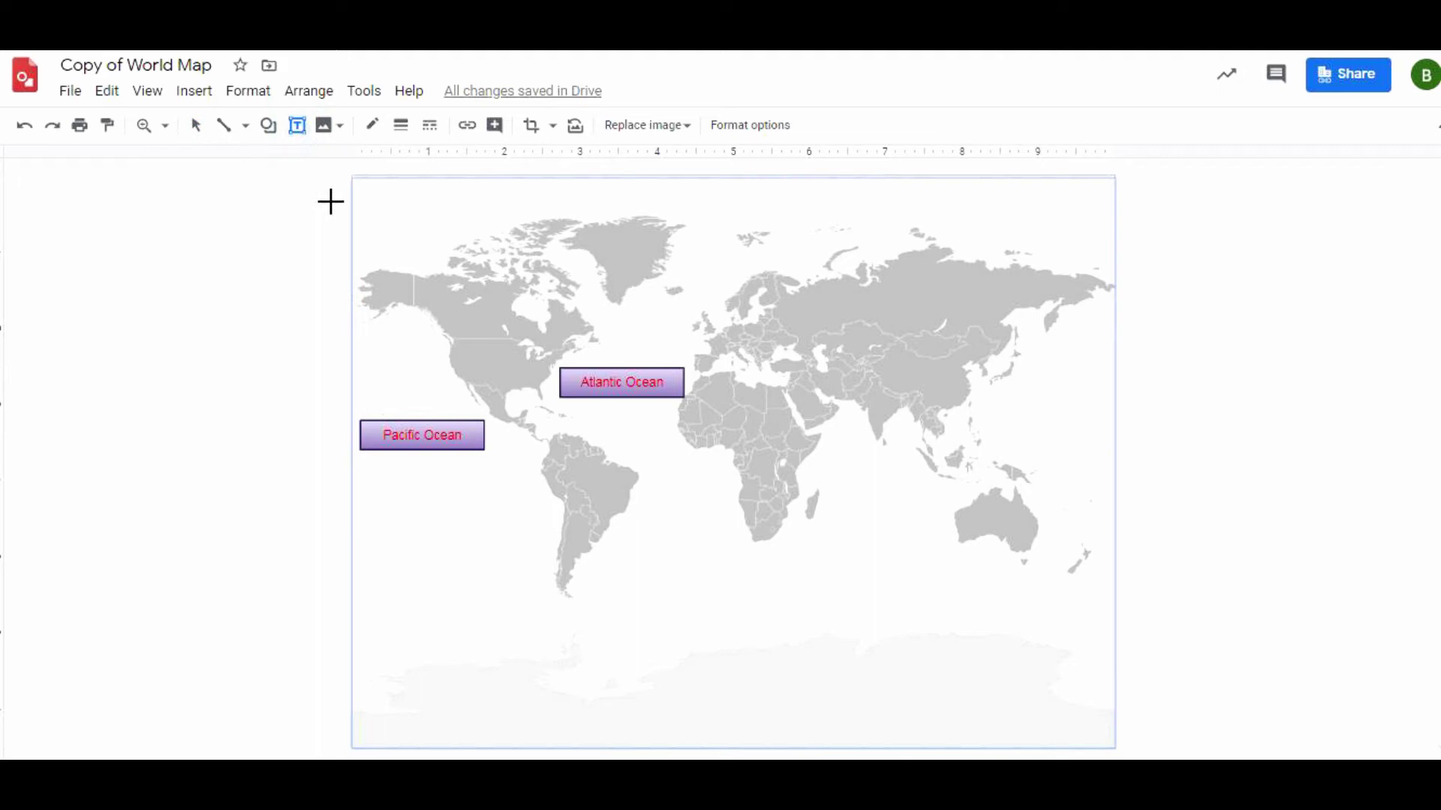
left_click_drag(802, 546, 1103, 718)
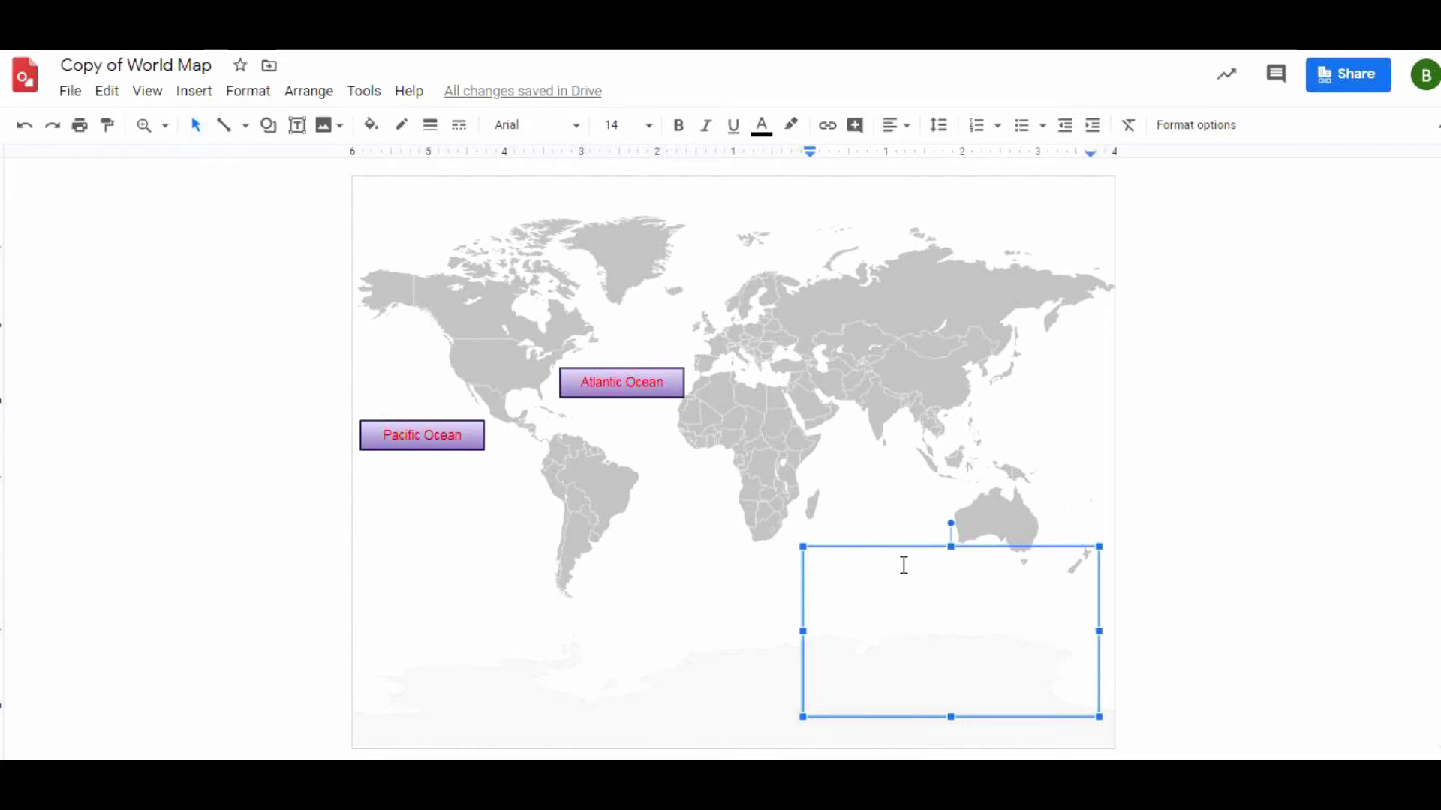
type("This is an examp")
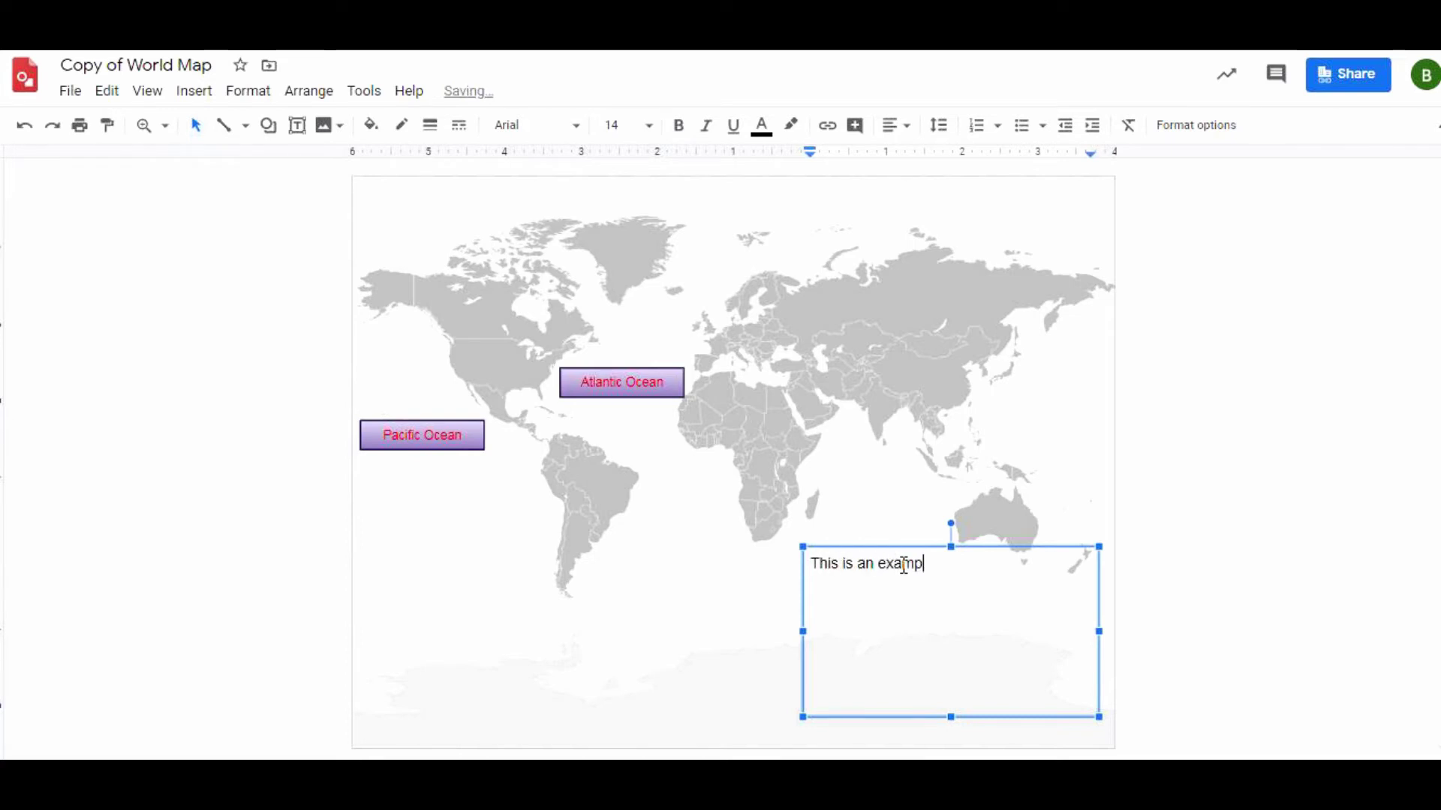
type("le of what students might tipy")
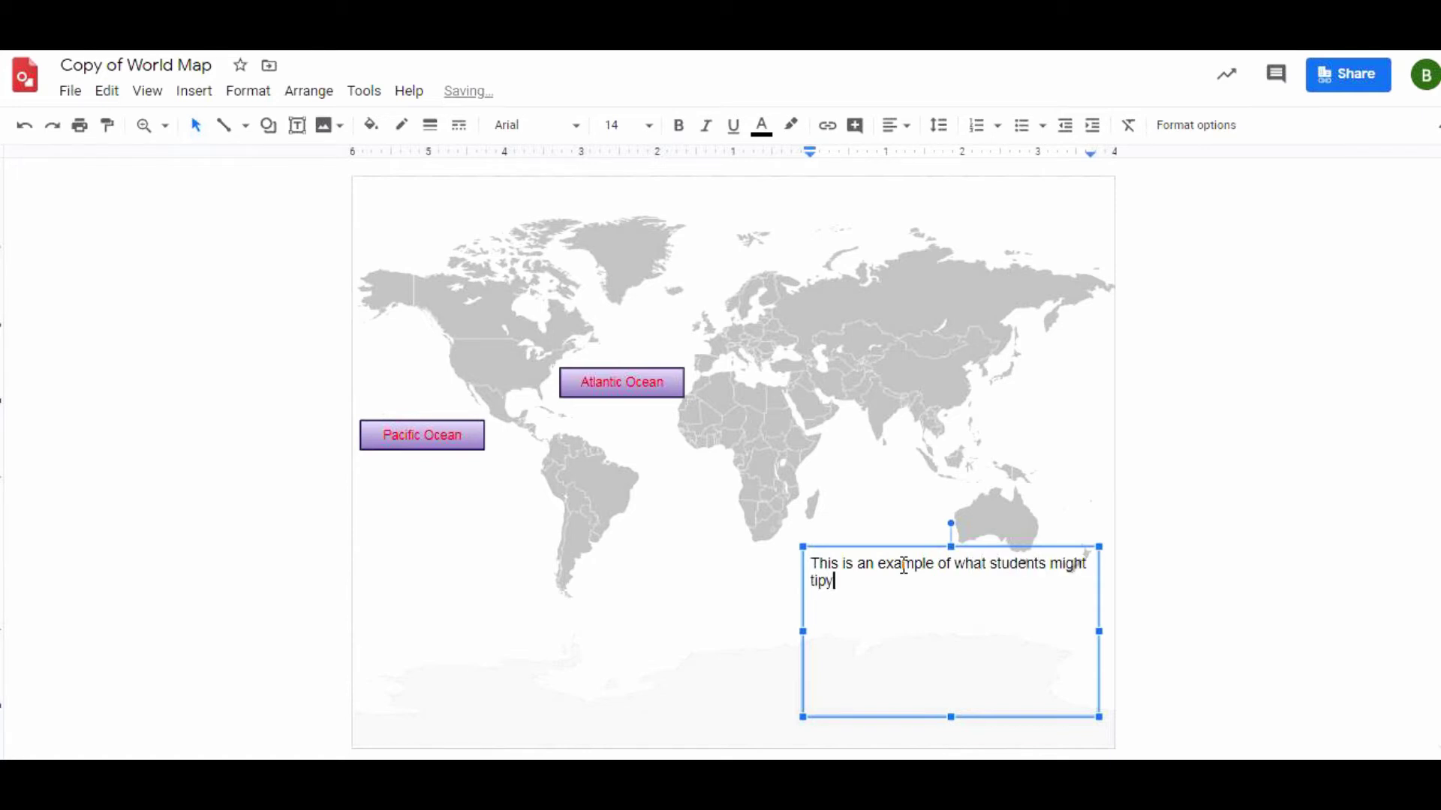
key("BackSpace")
key("BackSpace")
key("BackSpace")
type("ype.")
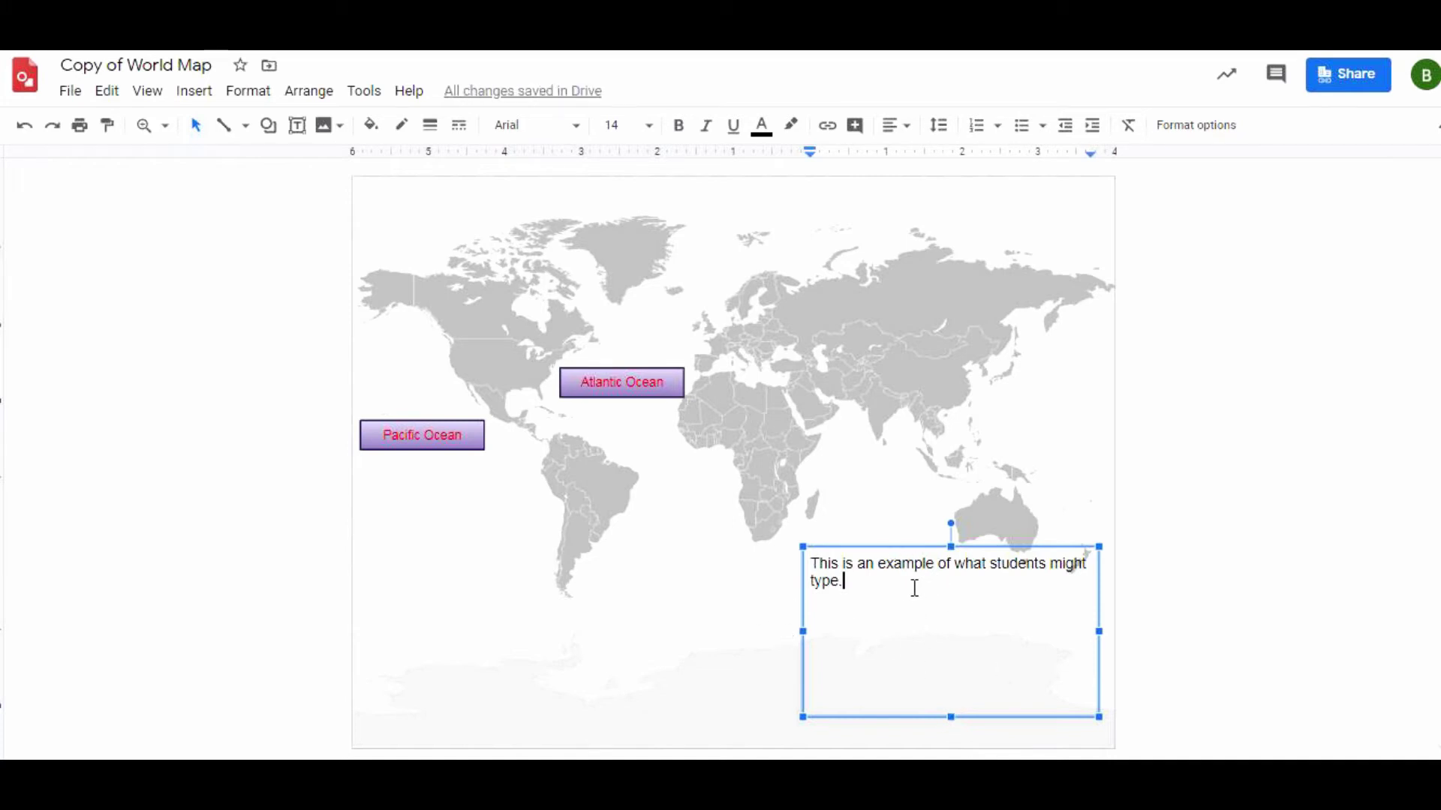
Step: Give the example text box an 8px border
key("ctrl+a")
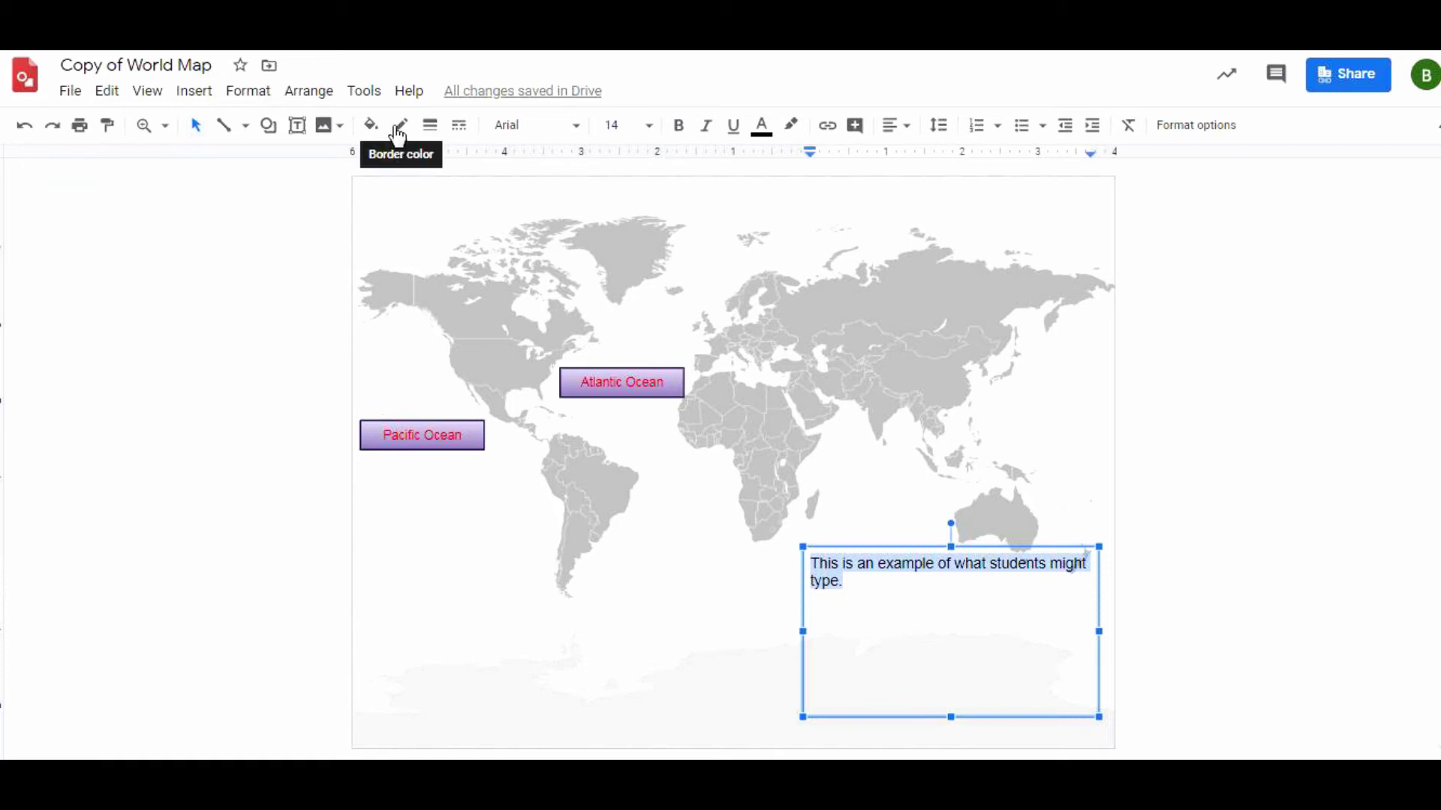
left_click(431, 127)
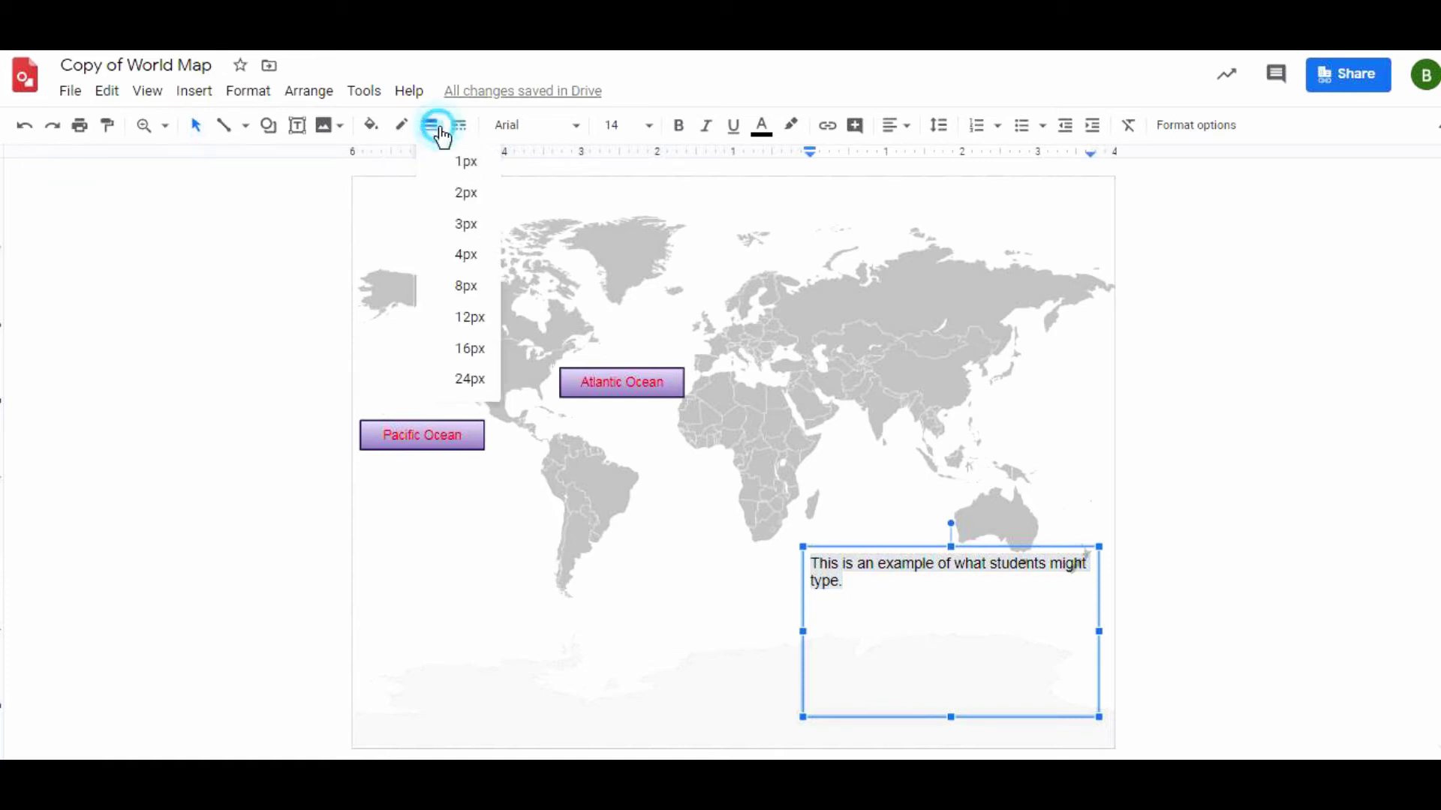
left_click(479, 293)
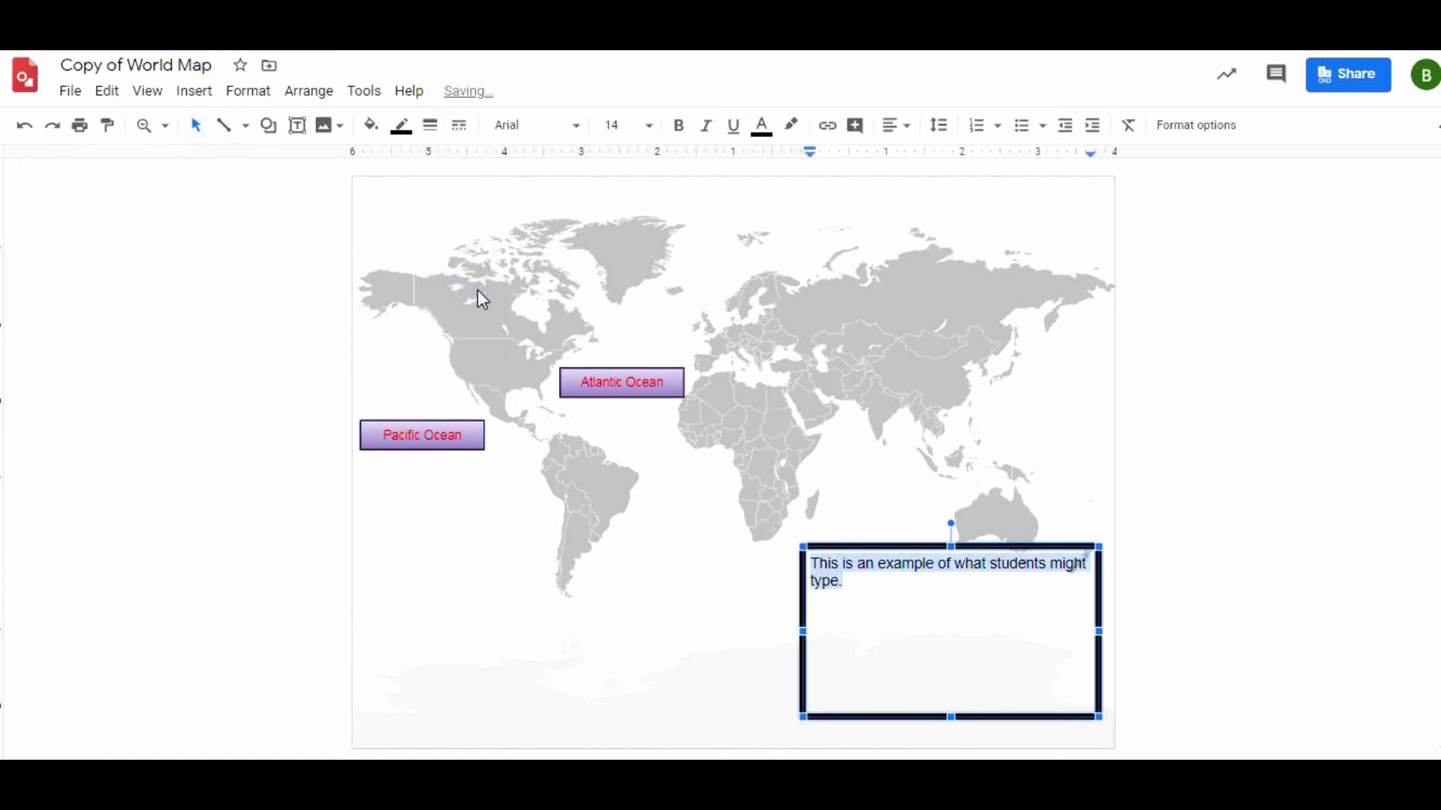
Step: Fill the text box with a custom muted dark red at about half transparency
left_click(372, 126)
left_click(499, 161)
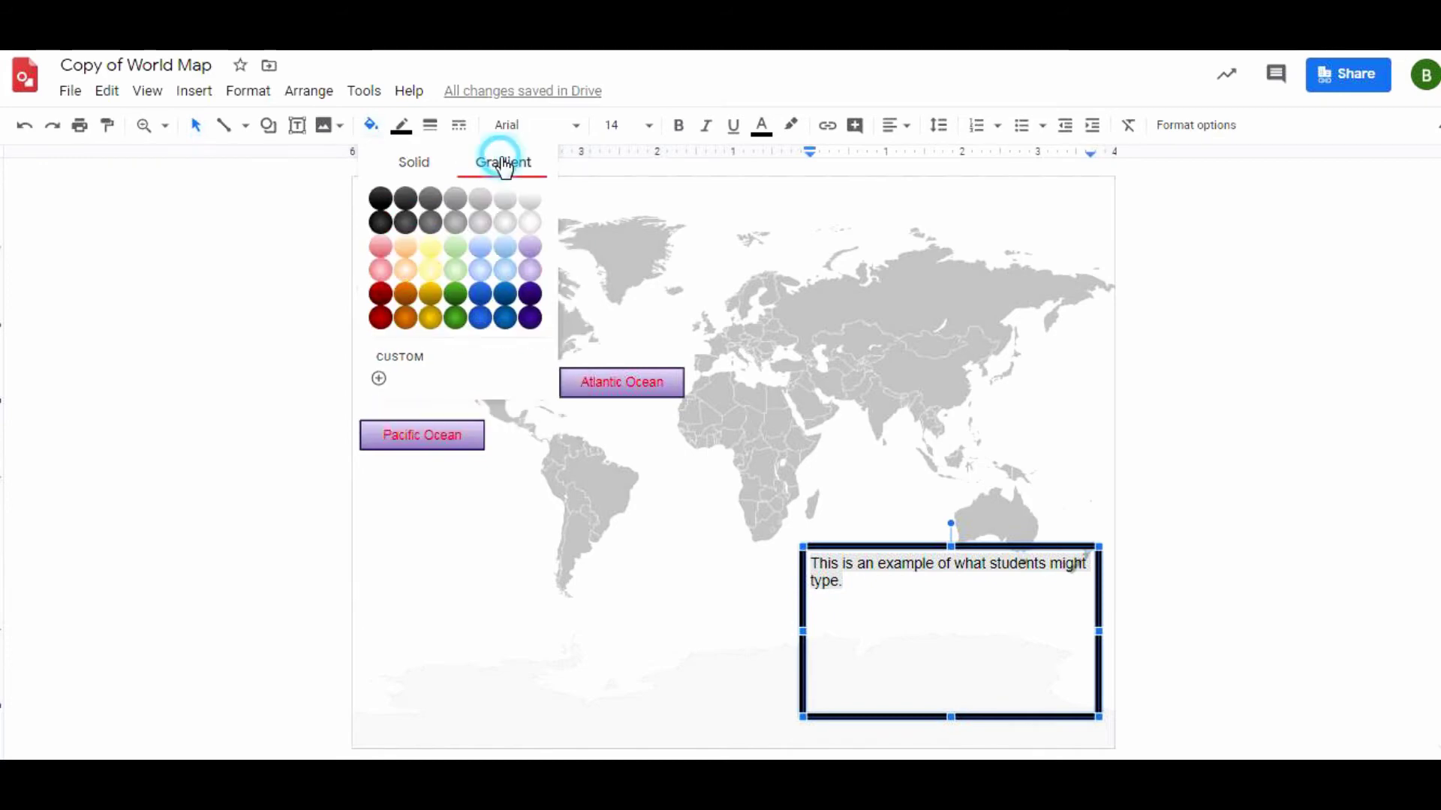
left_click(409, 162)
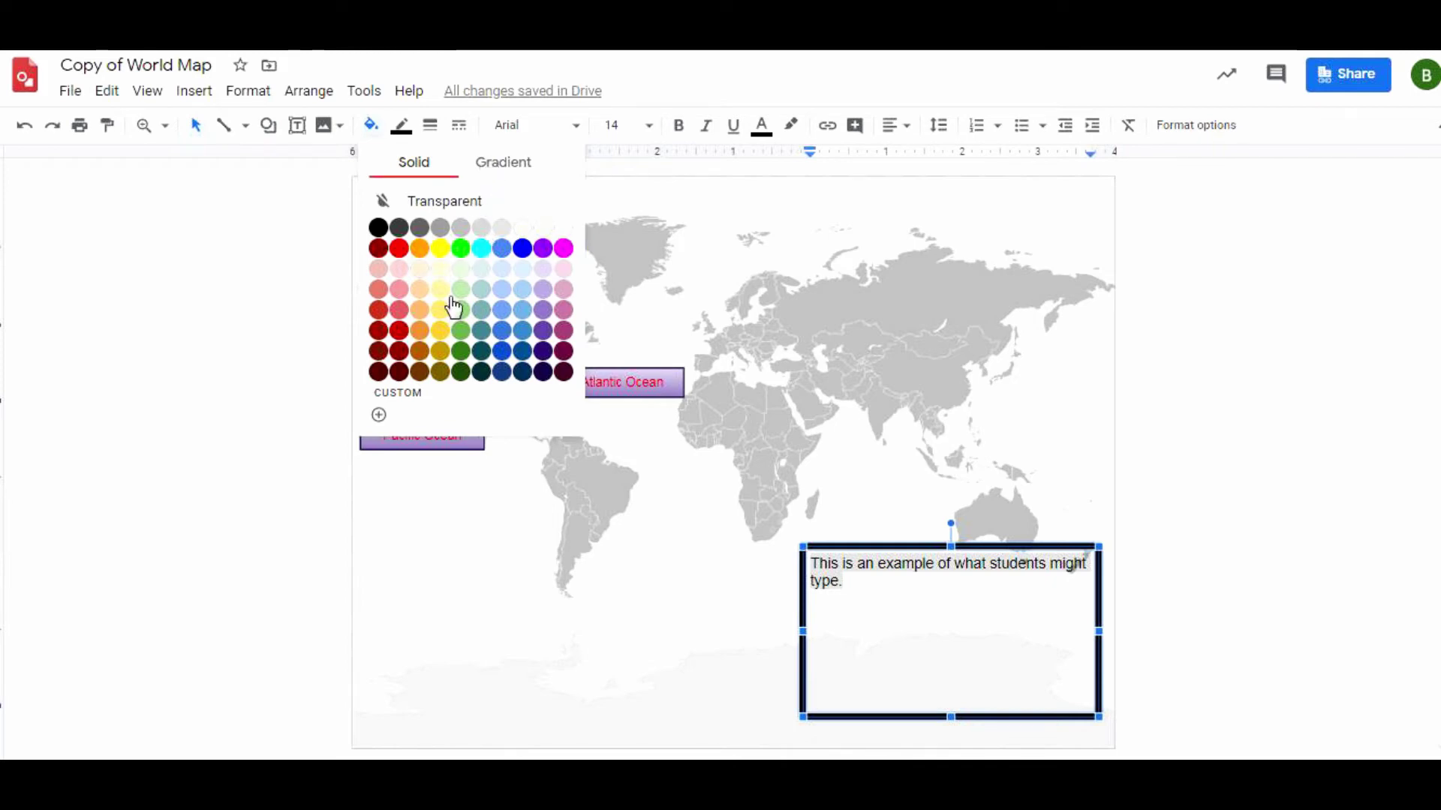
left_click(398, 393)
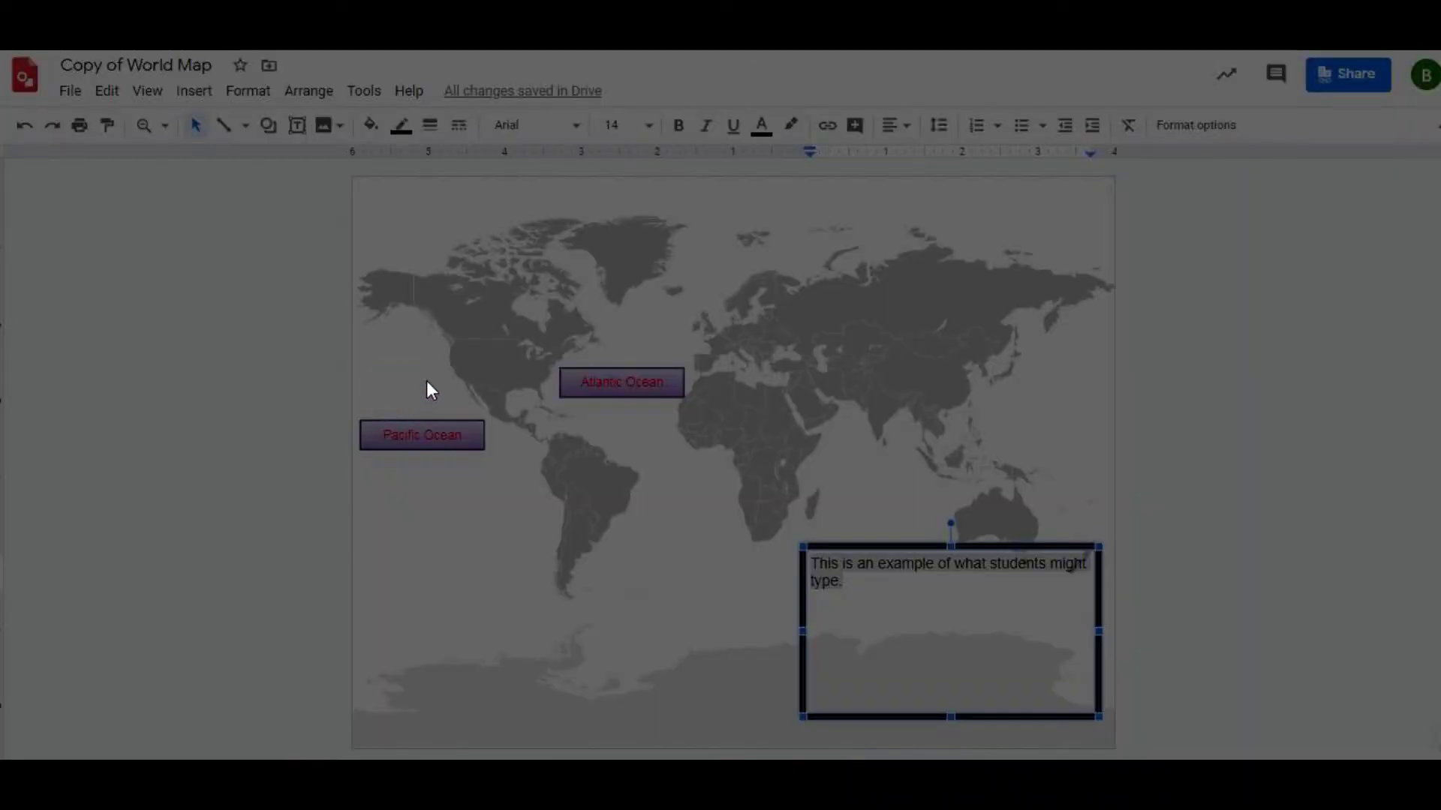
left_click_drag(788, 307, 736, 355)
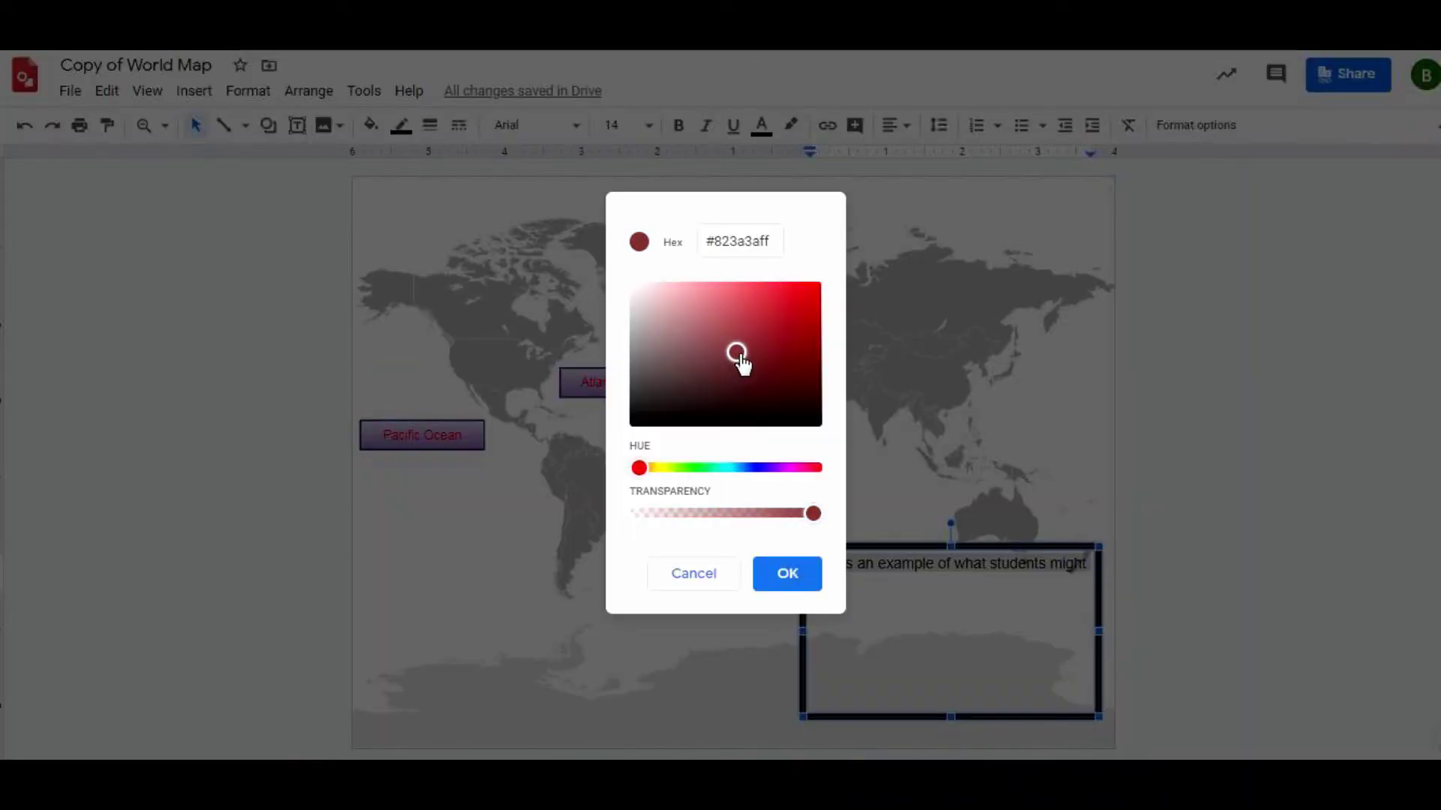
left_click_drag(813, 514, 726, 518)
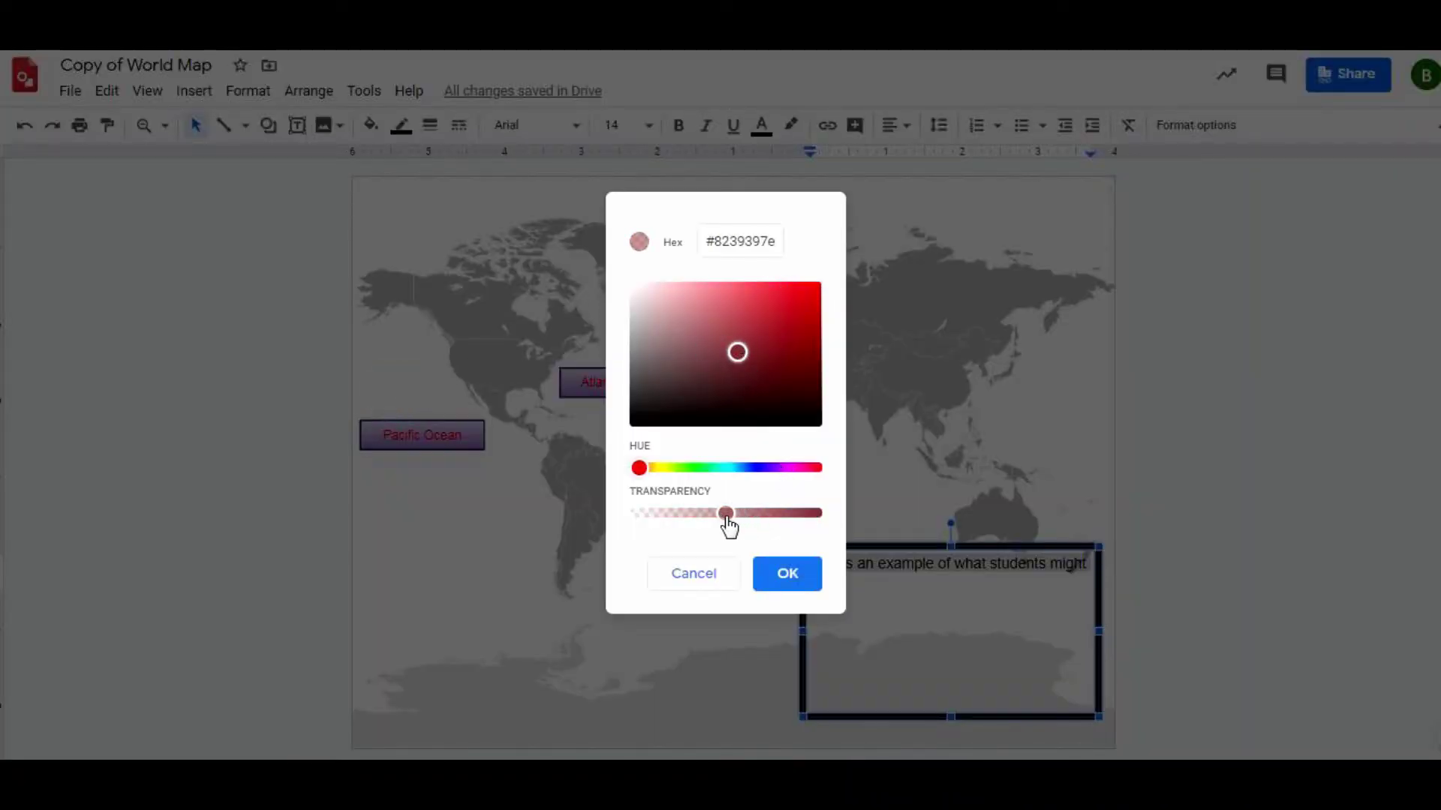
left_click(780, 586)
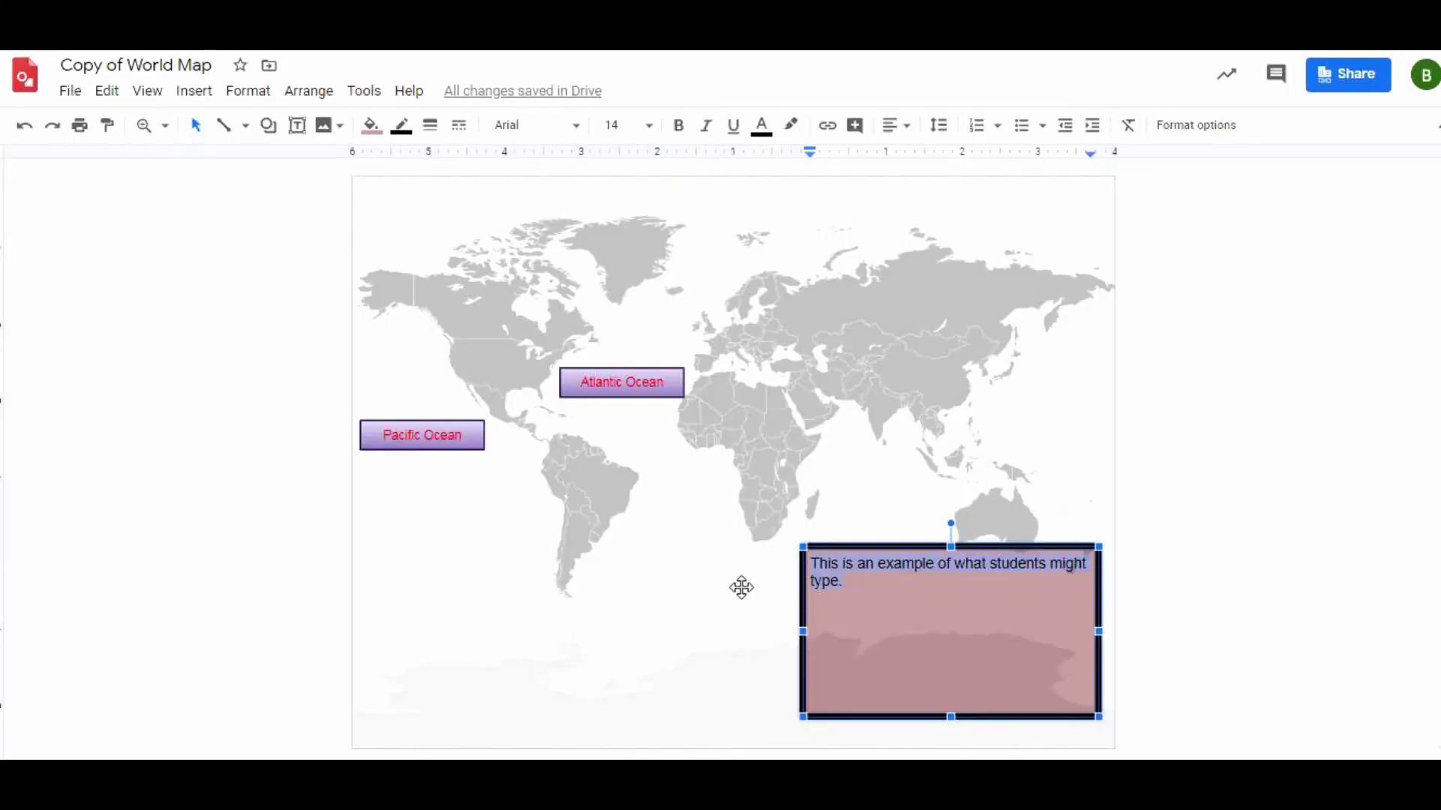
Step: Shorten the text box from its edge to fit its two lines of text
left_click(713, 585)
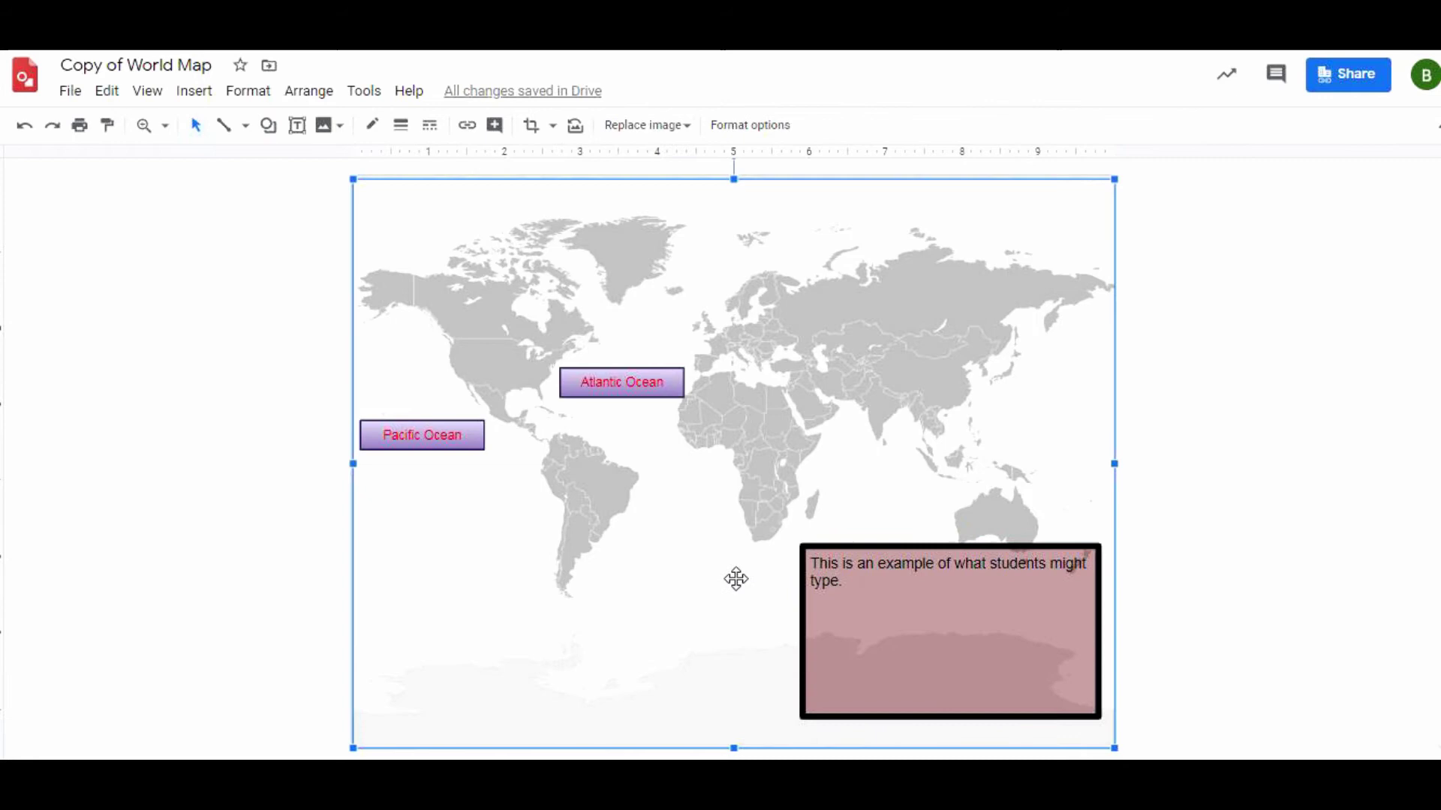
left_click(955, 568)
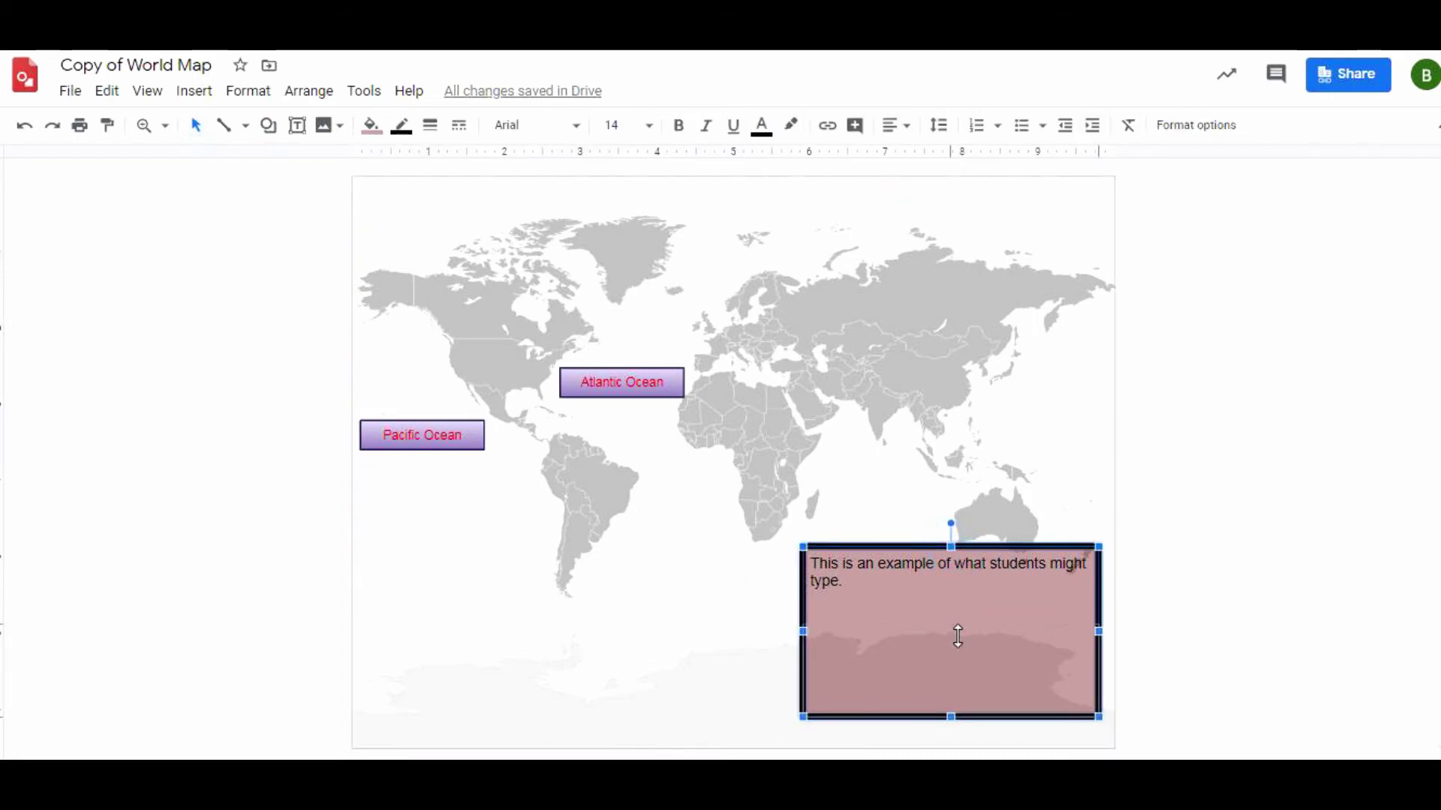
left_click_drag(958, 636, 883, 598)
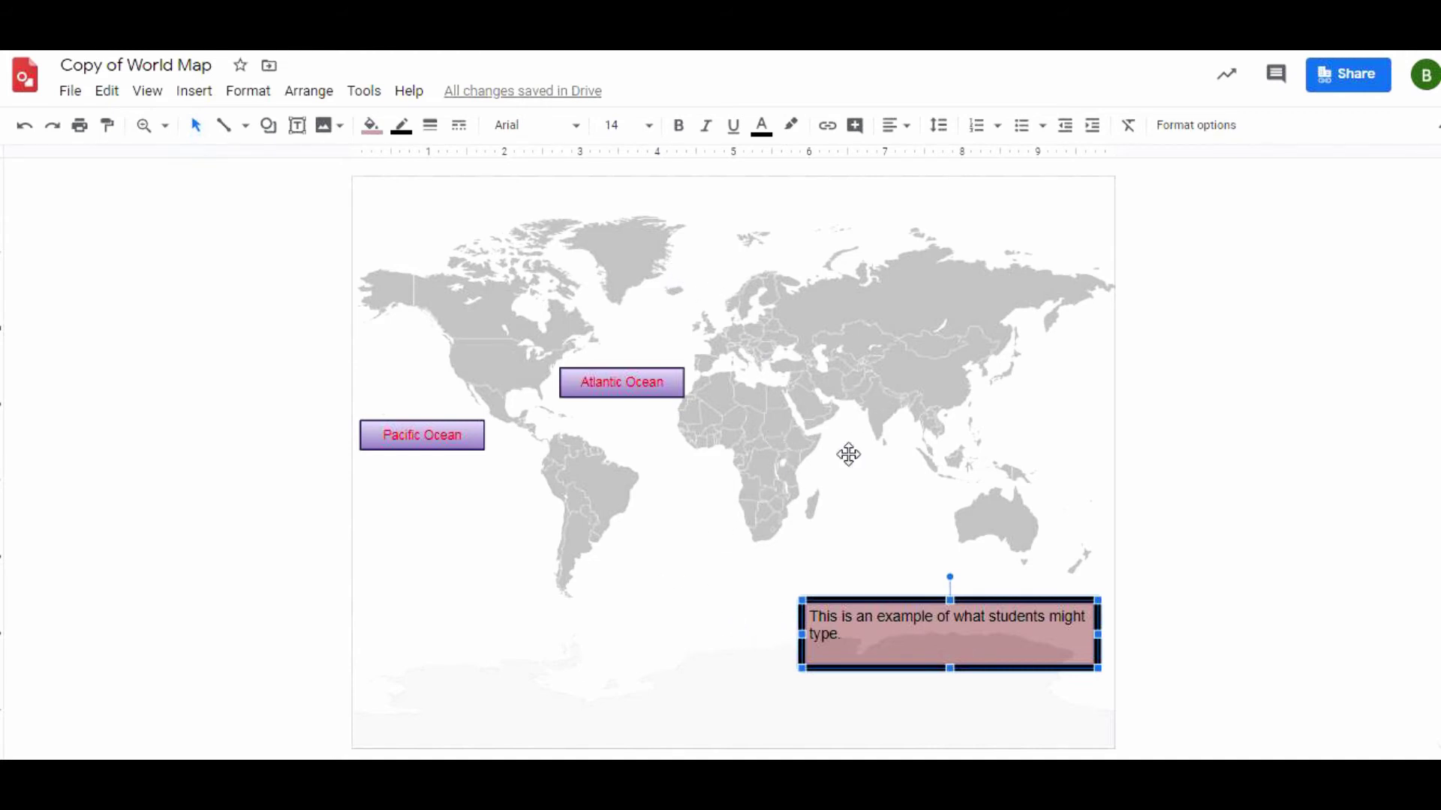
left_click(1350, 79)
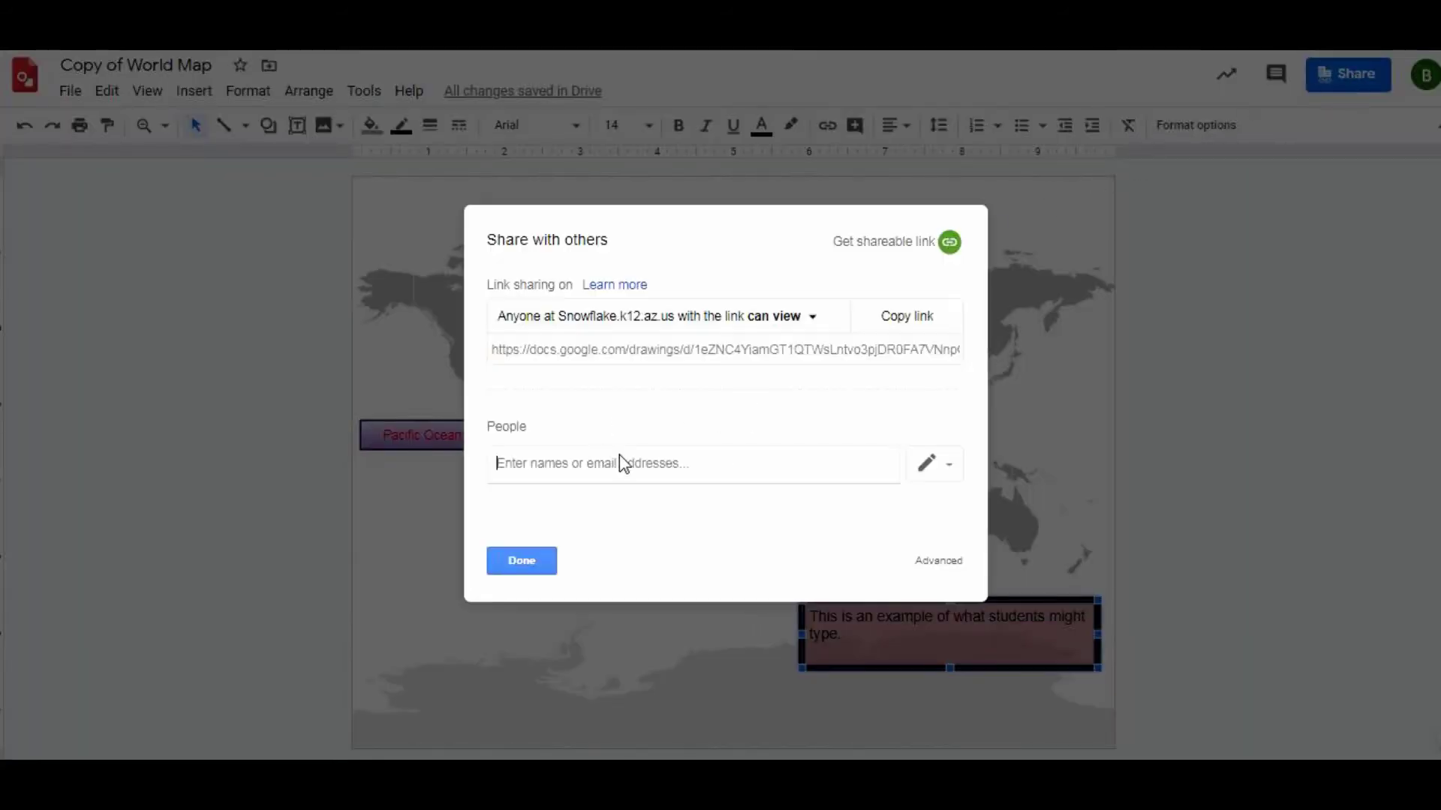
left_click(571, 460)
left_click(530, 561)
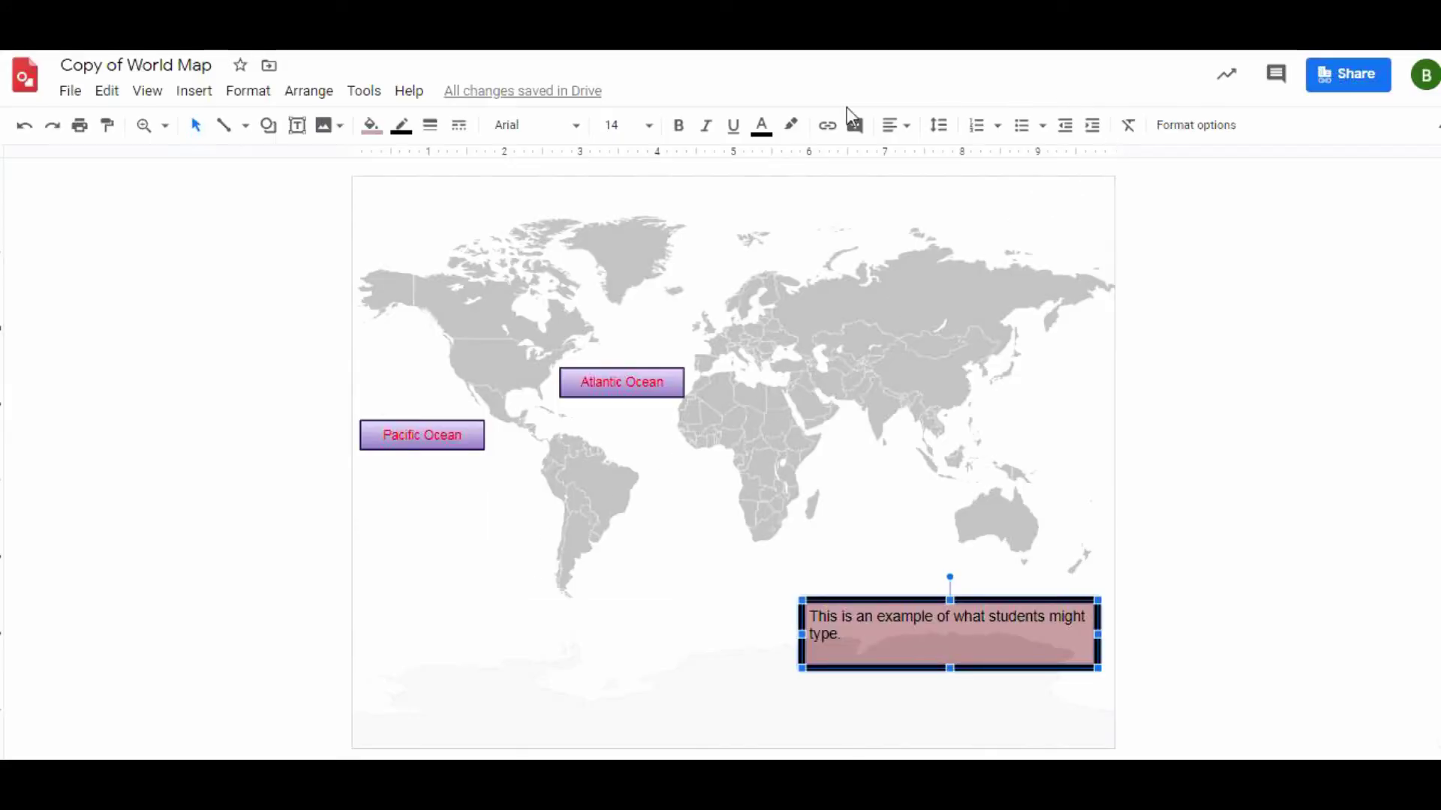
left_click(70, 93)
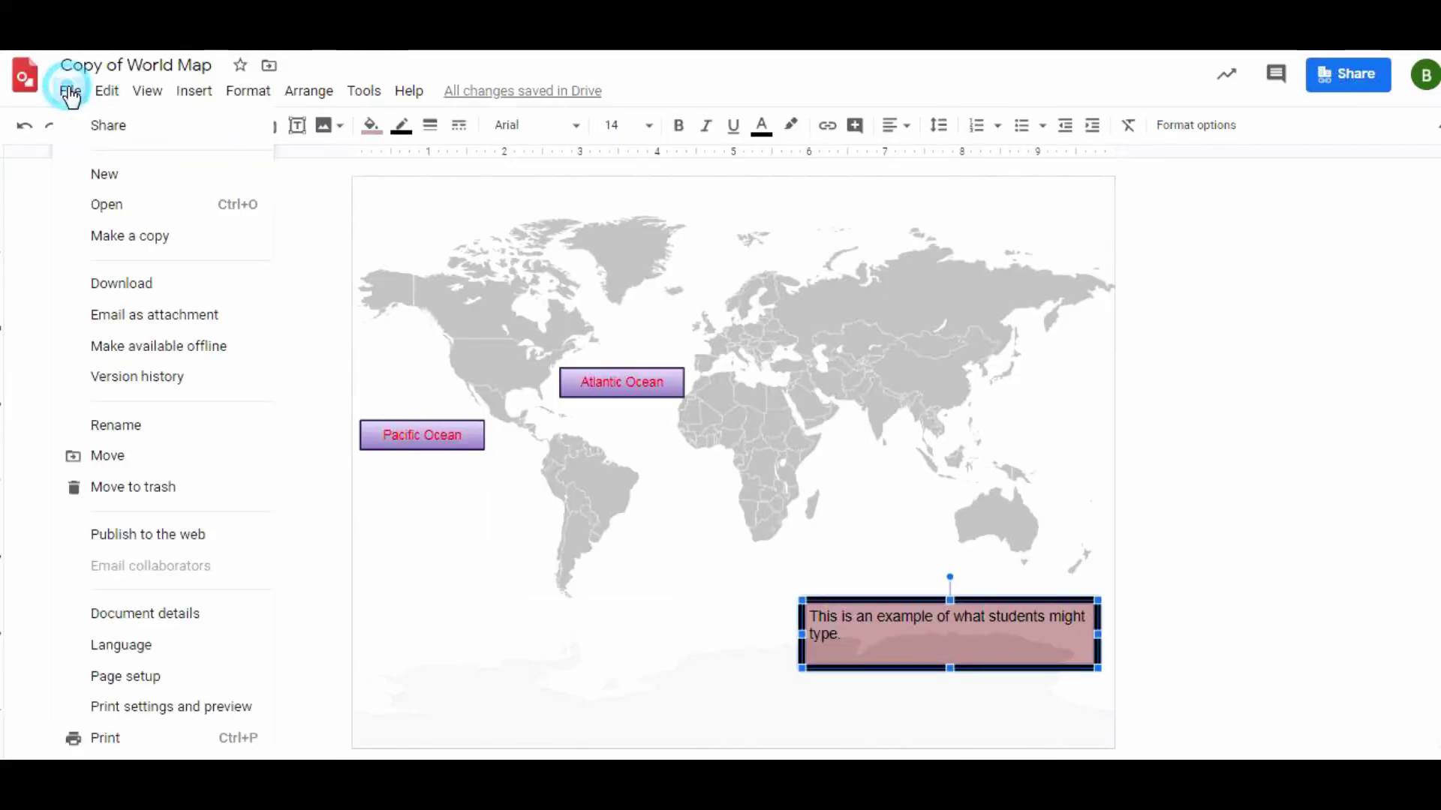
mouse_move(118, 288)
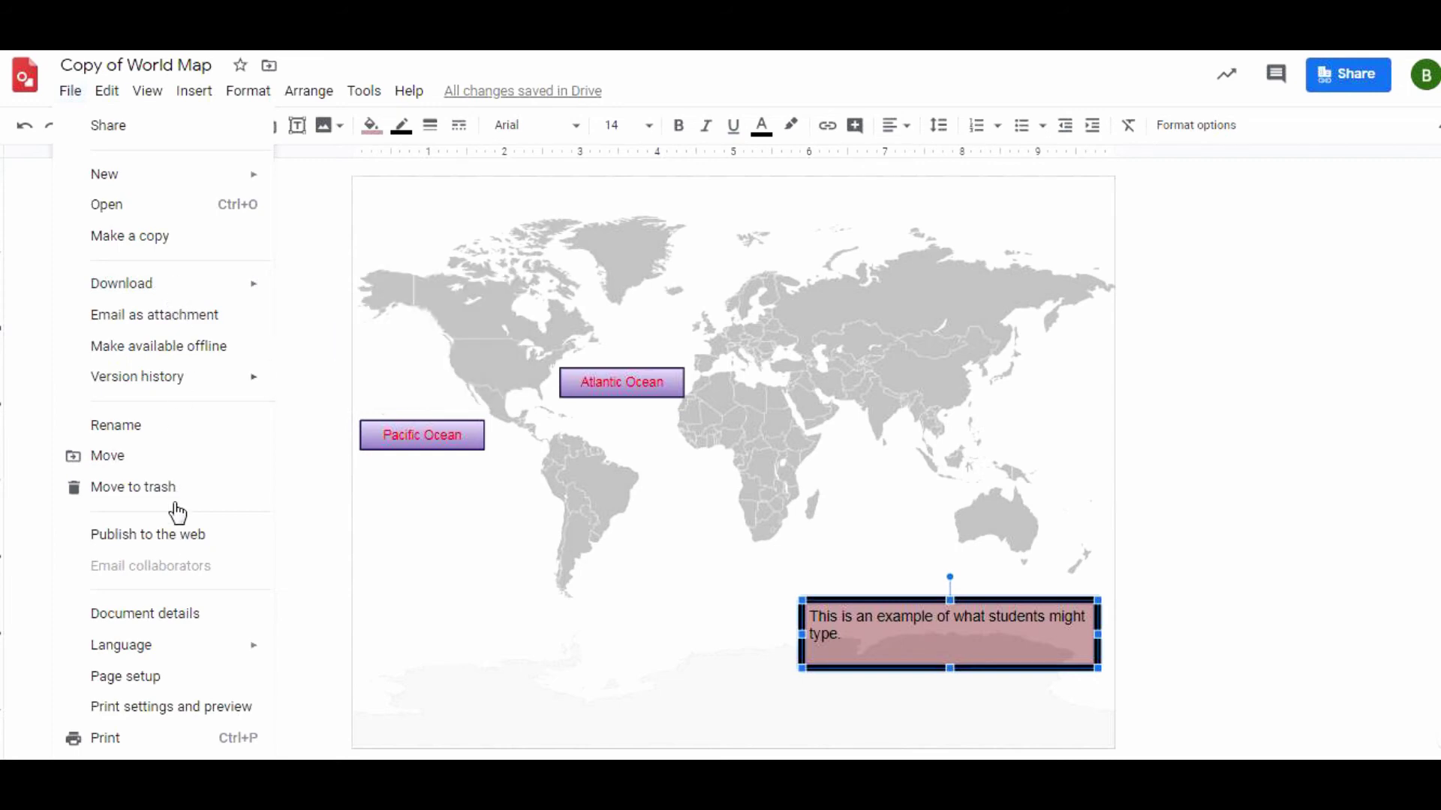
left_click(161, 536)
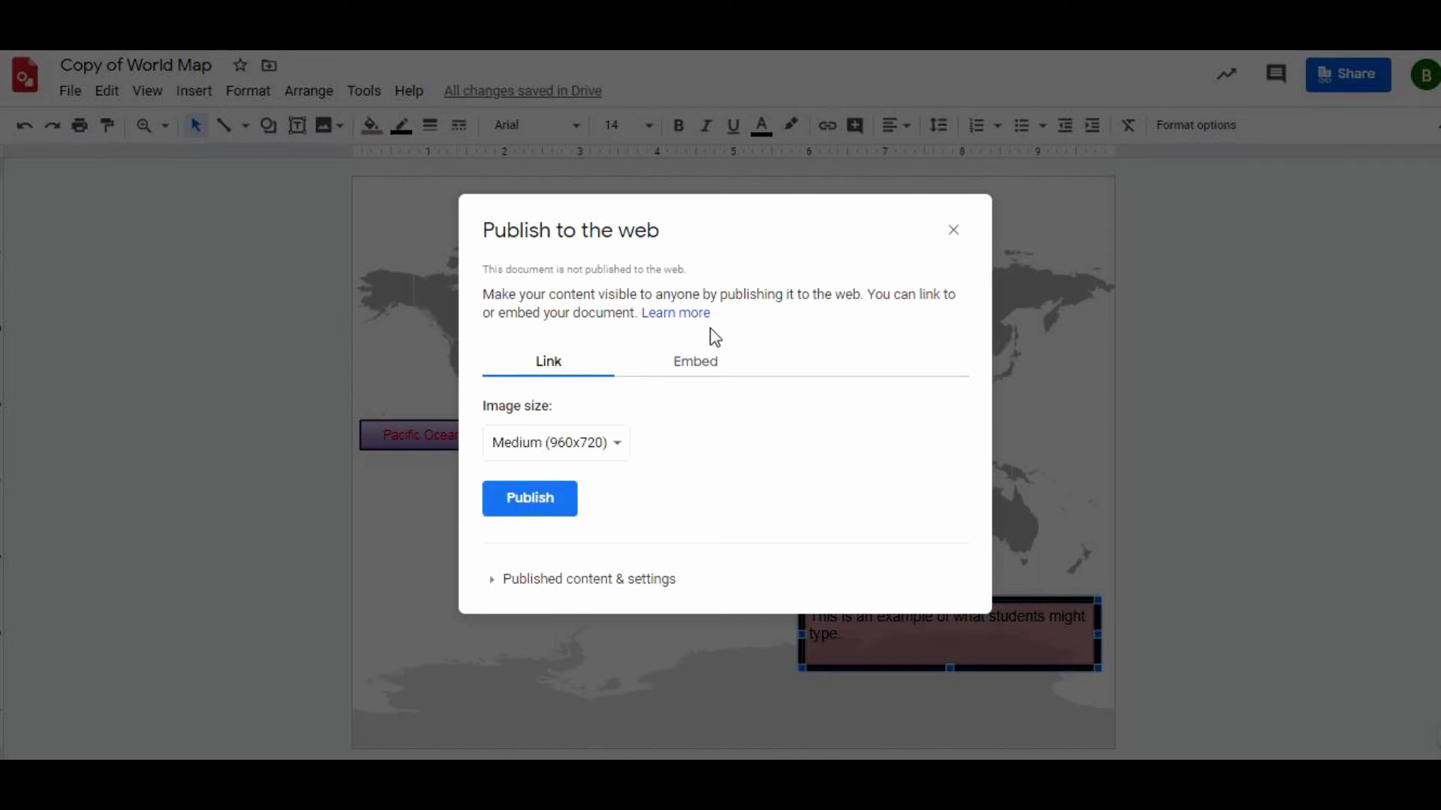
left_click(953, 230)
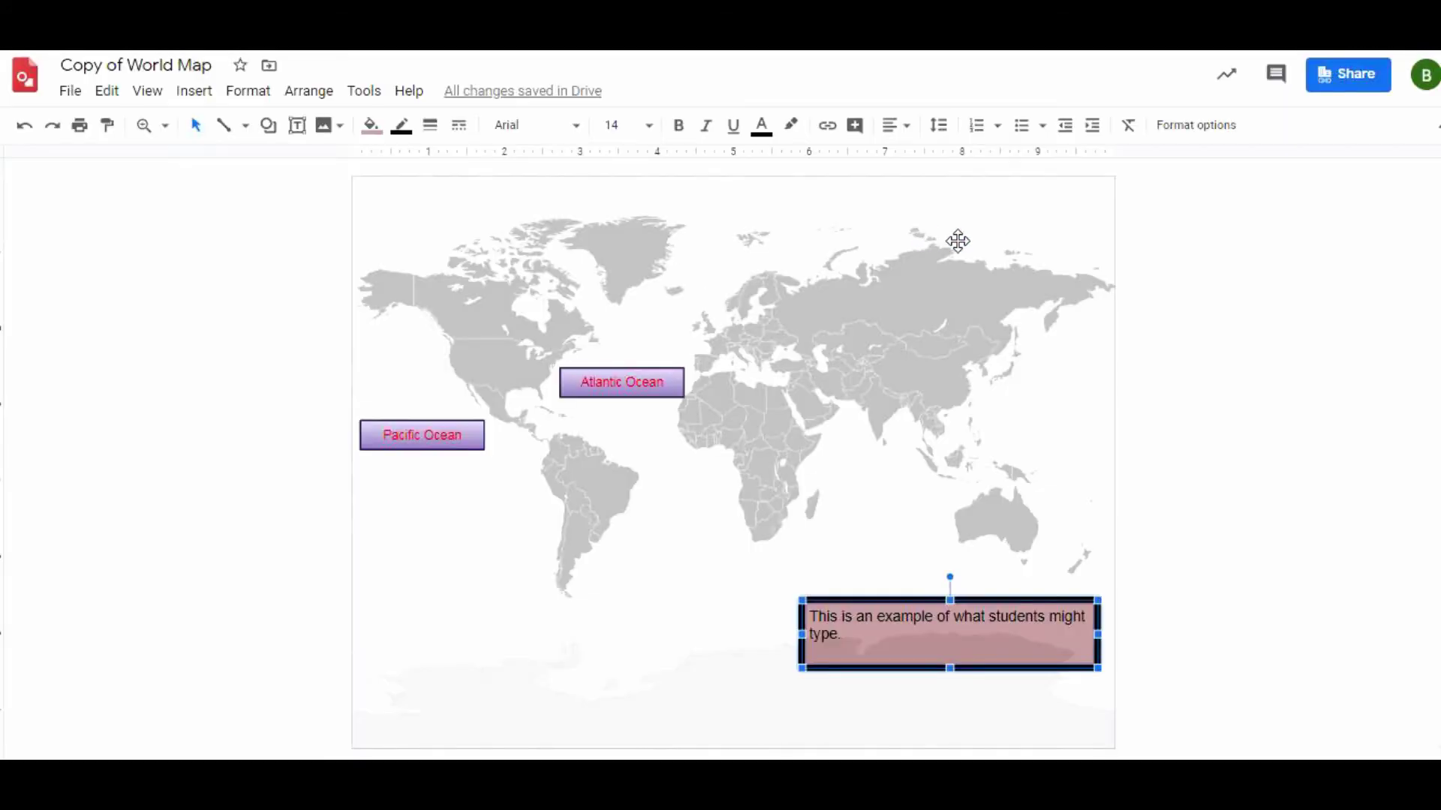
Step: Search the web for 'crazy dogs' and insert the grinning boxer dog photo
left_click(339, 127)
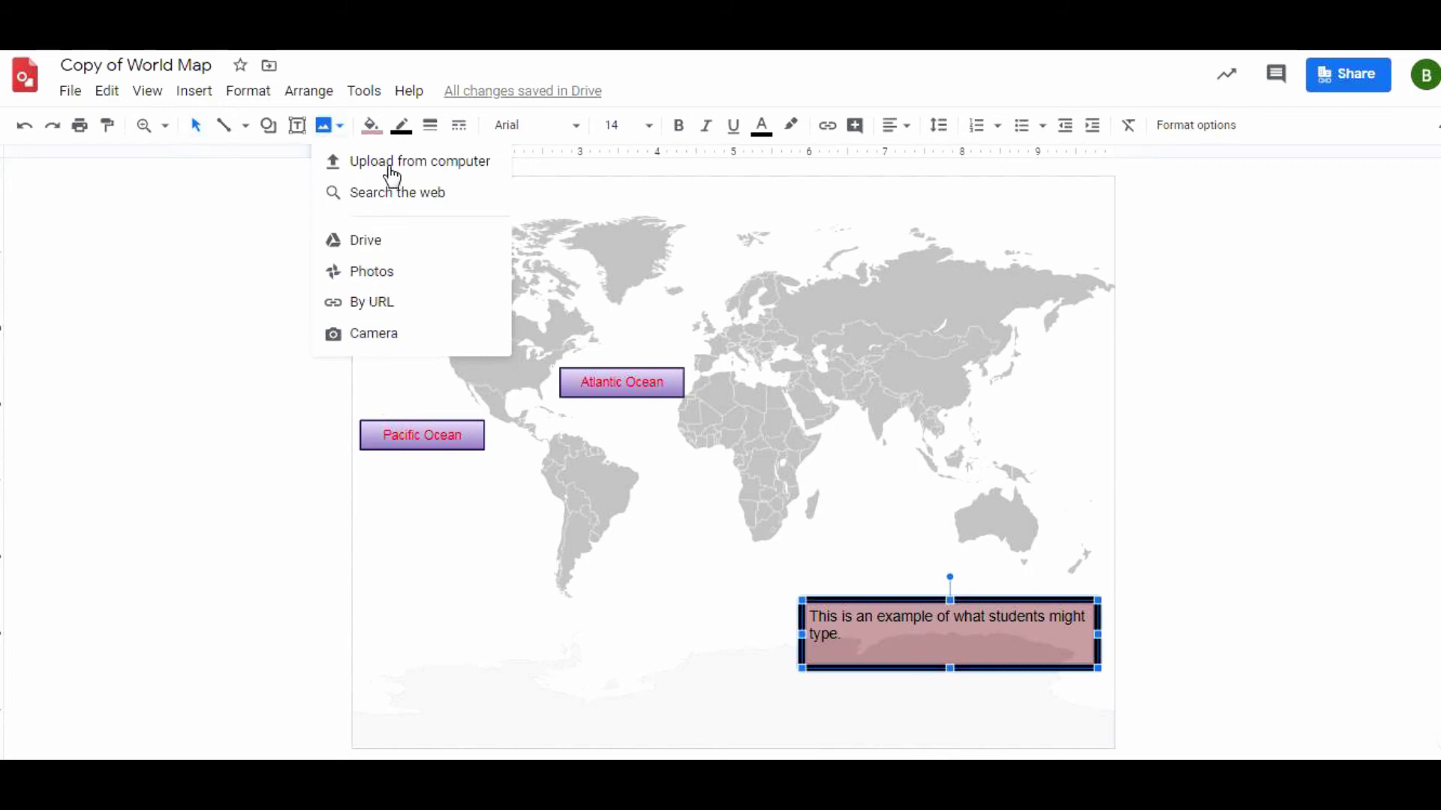
left_click(417, 195)
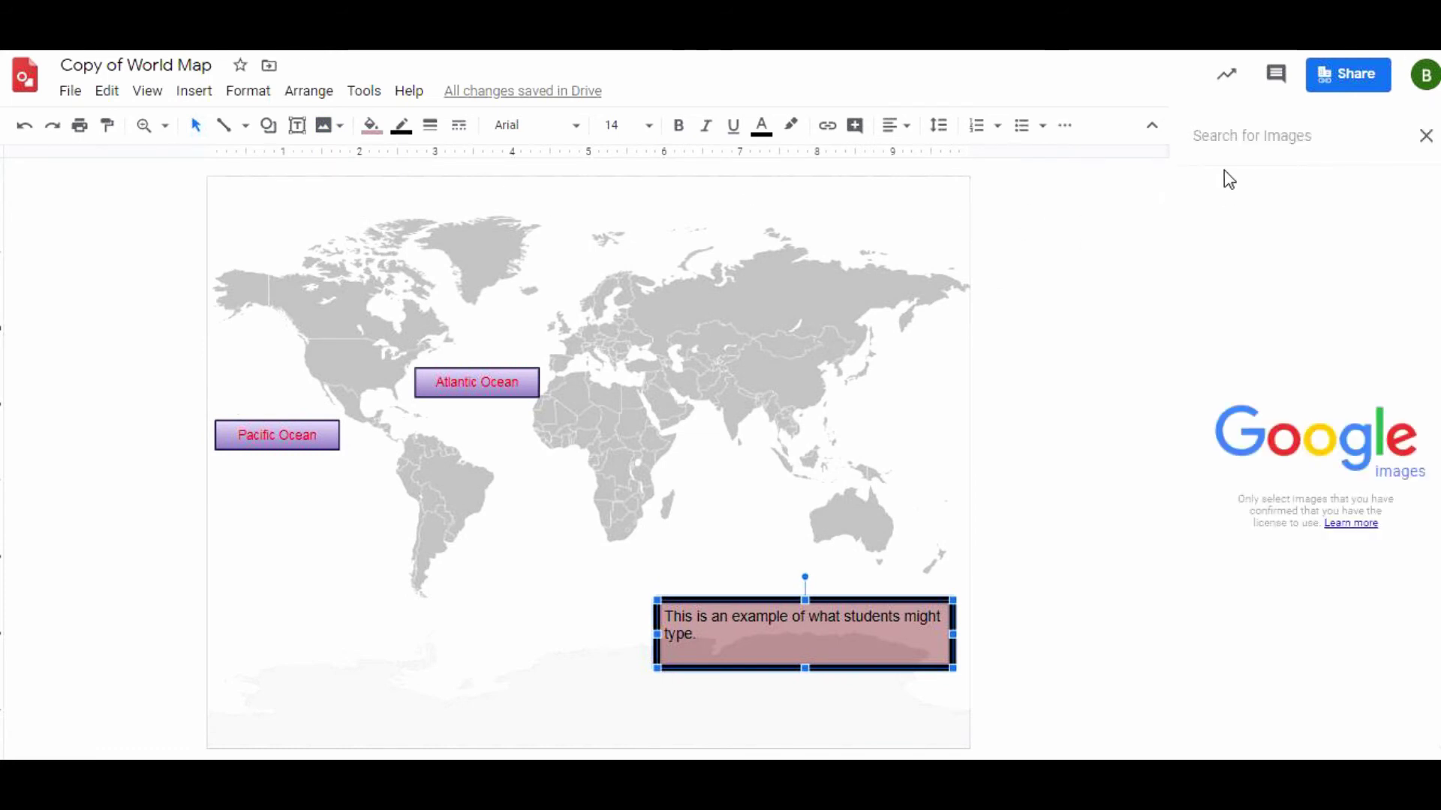
type("dog")
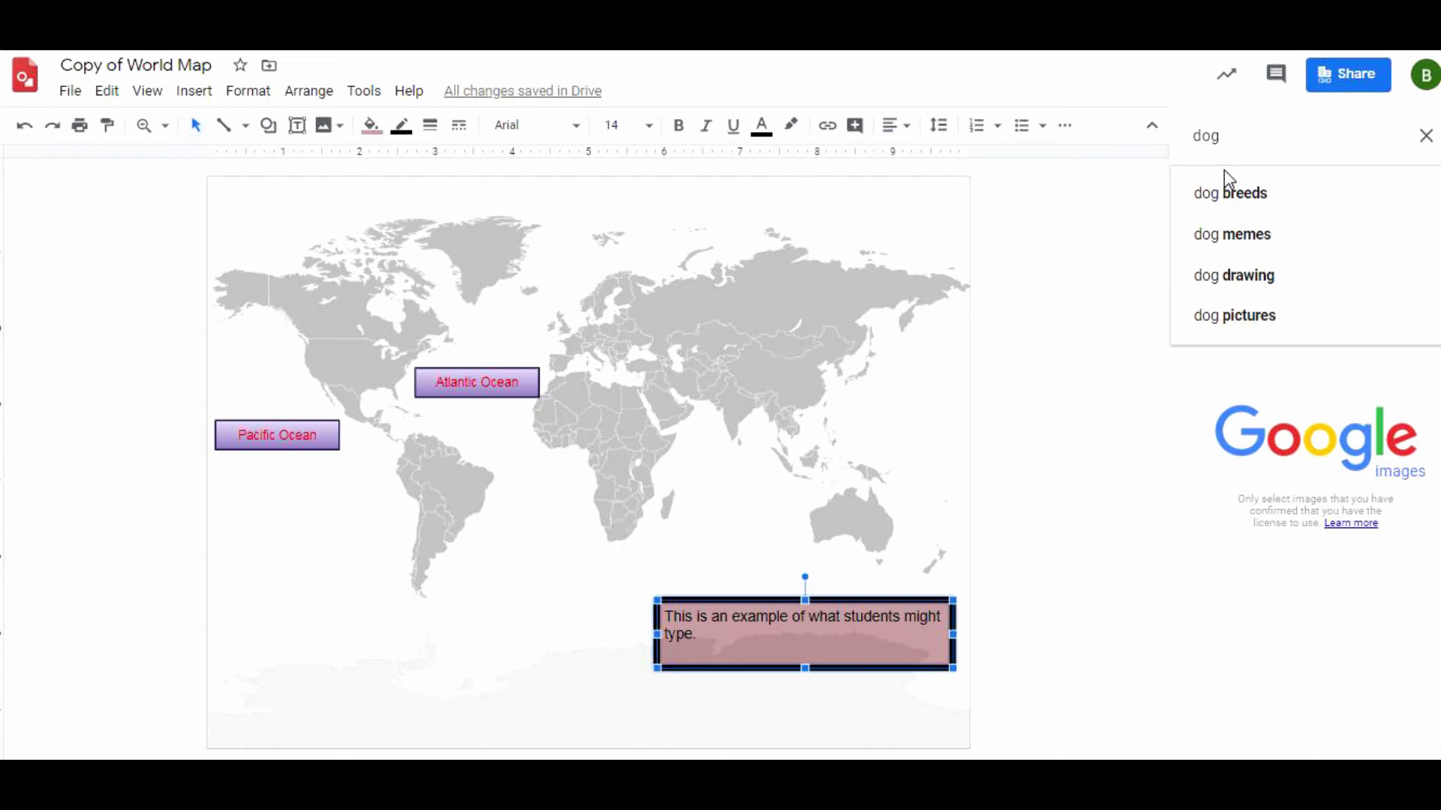
key("BackSpace")
key("BackSpace")
key("BackSpace")
key("BackSpace")
type("crazy dogs")
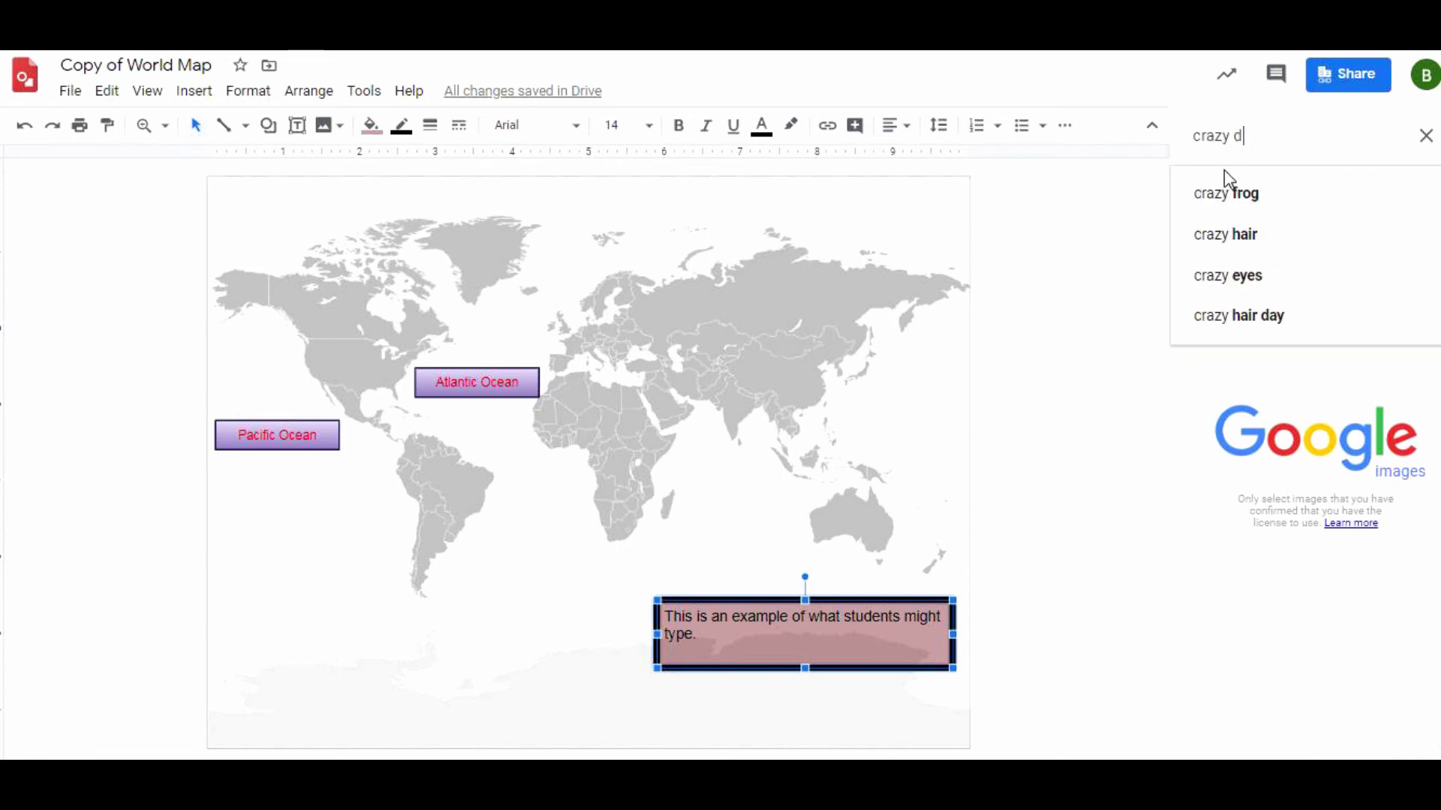
key("Return")
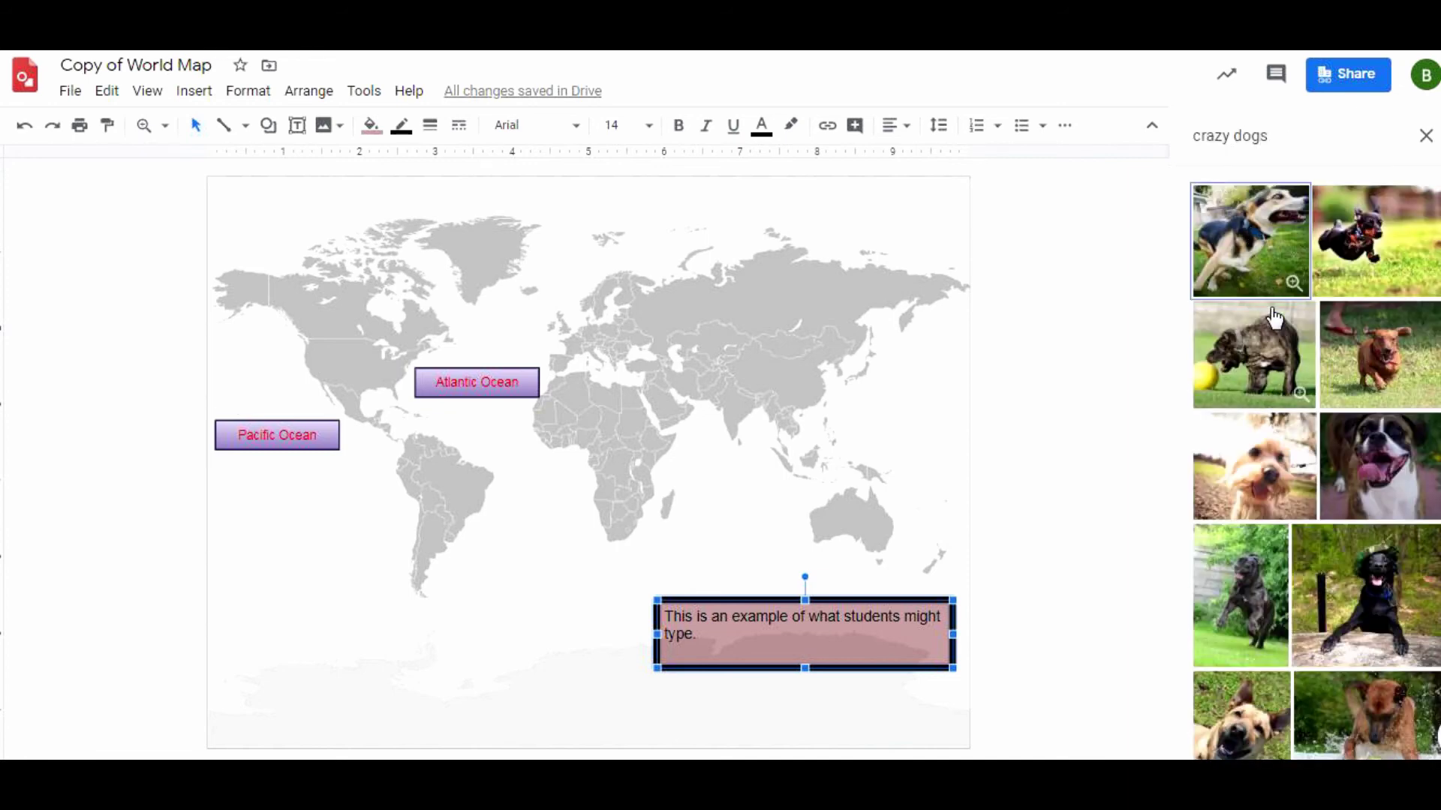
left_click(1362, 460)
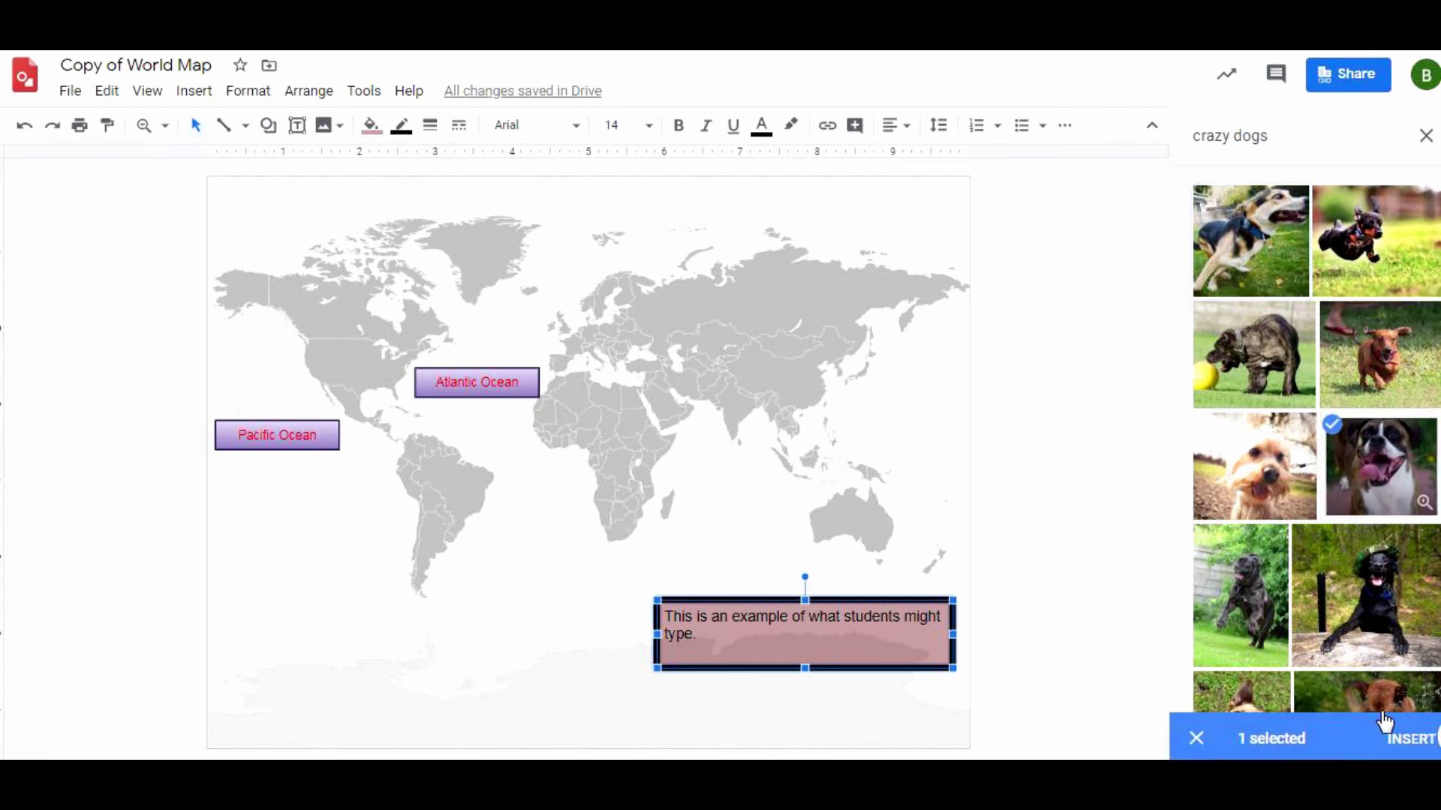
left_click(1411, 739)
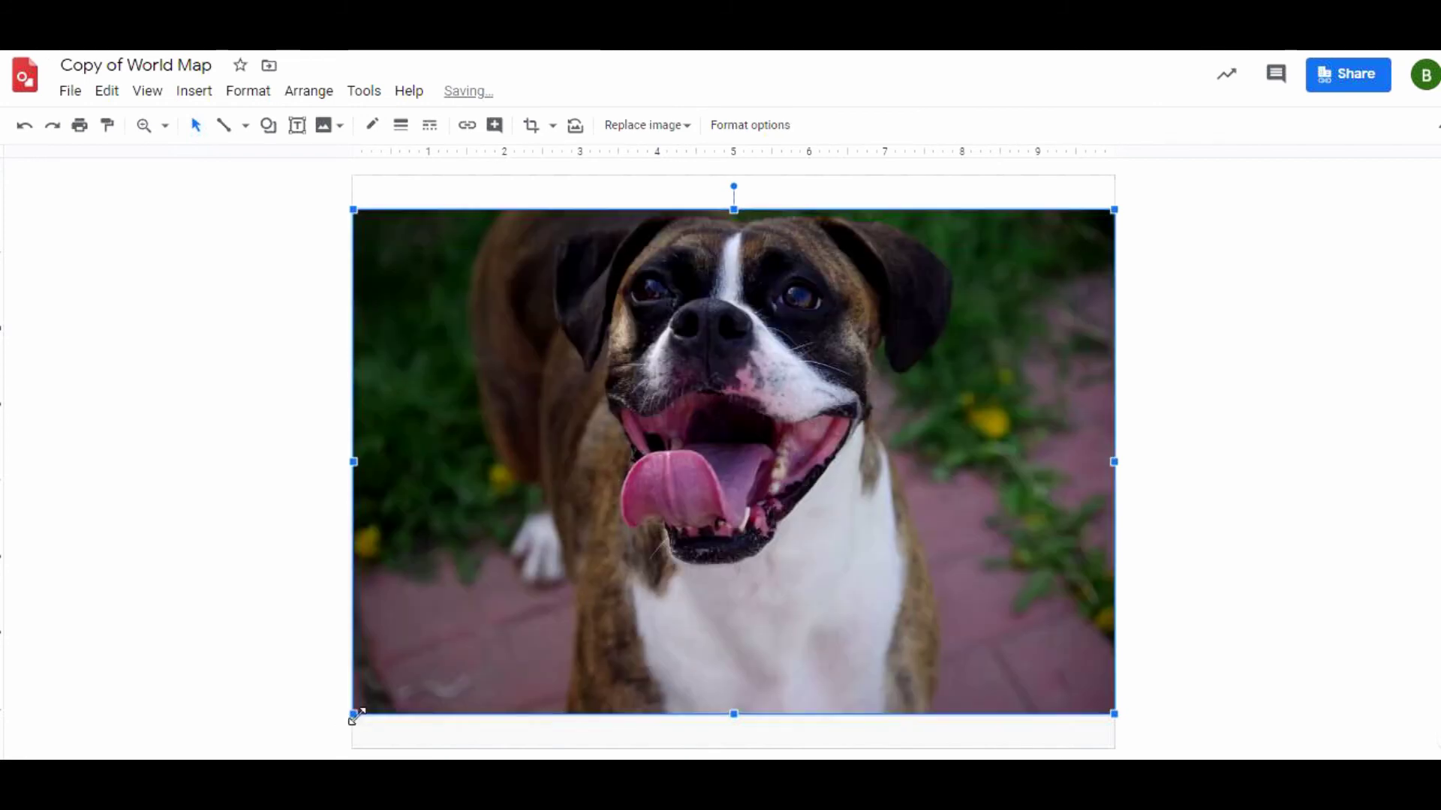
Step: Shrink the dog photo into the map's top-right corner and crop strips off both sides
left_click_drag(353, 716, 906, 348)
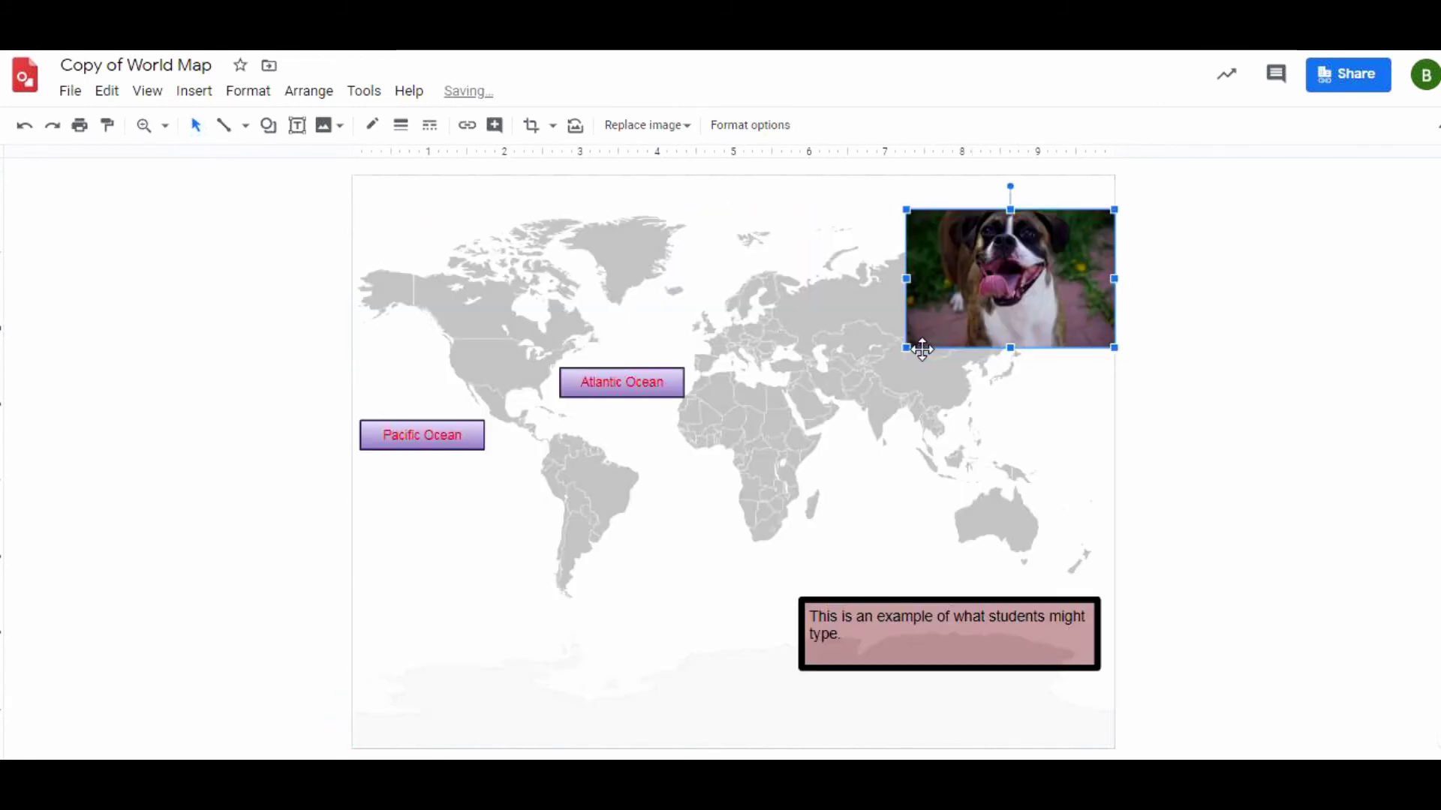
left_click_drag(965, 299, 968, 287)
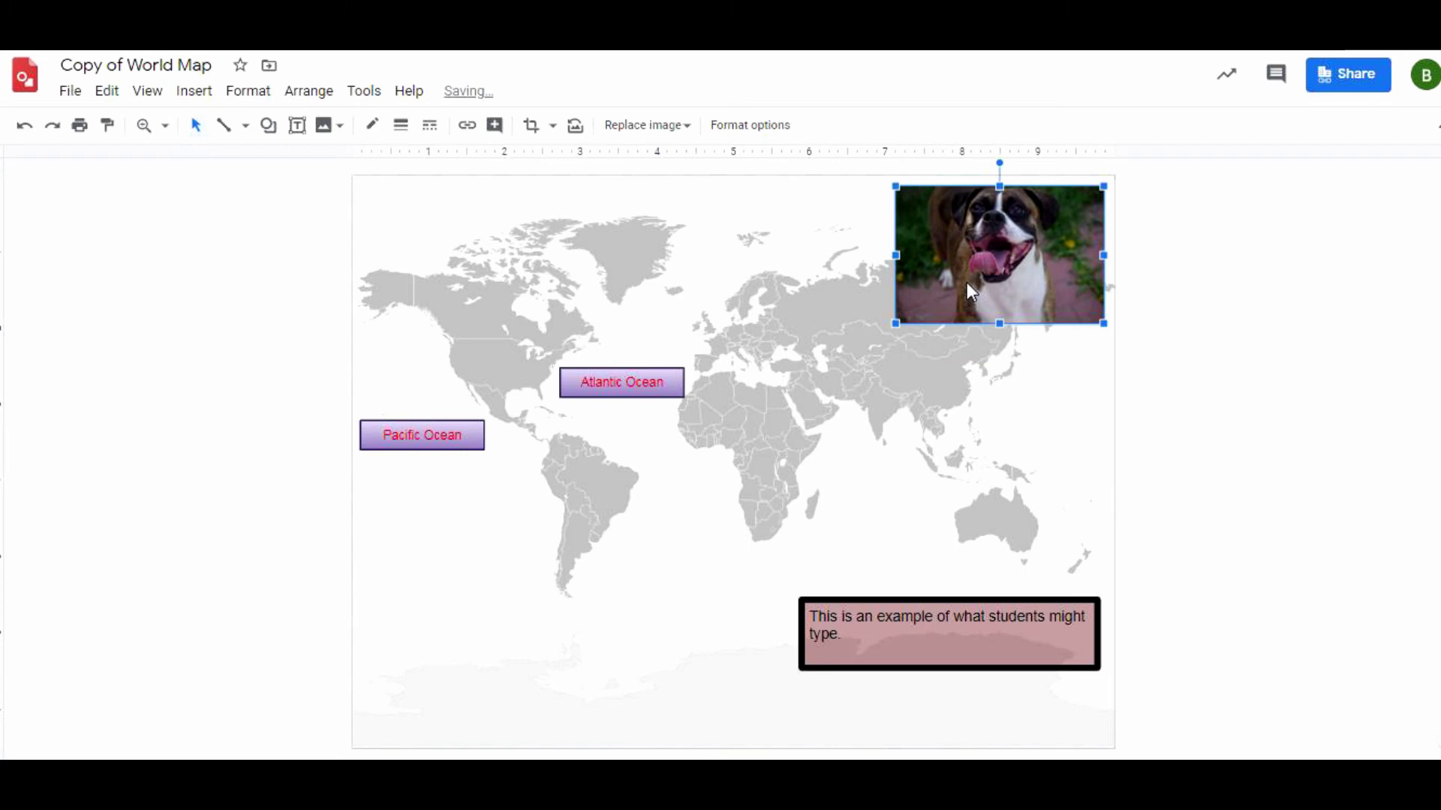
double_click(998, 277)
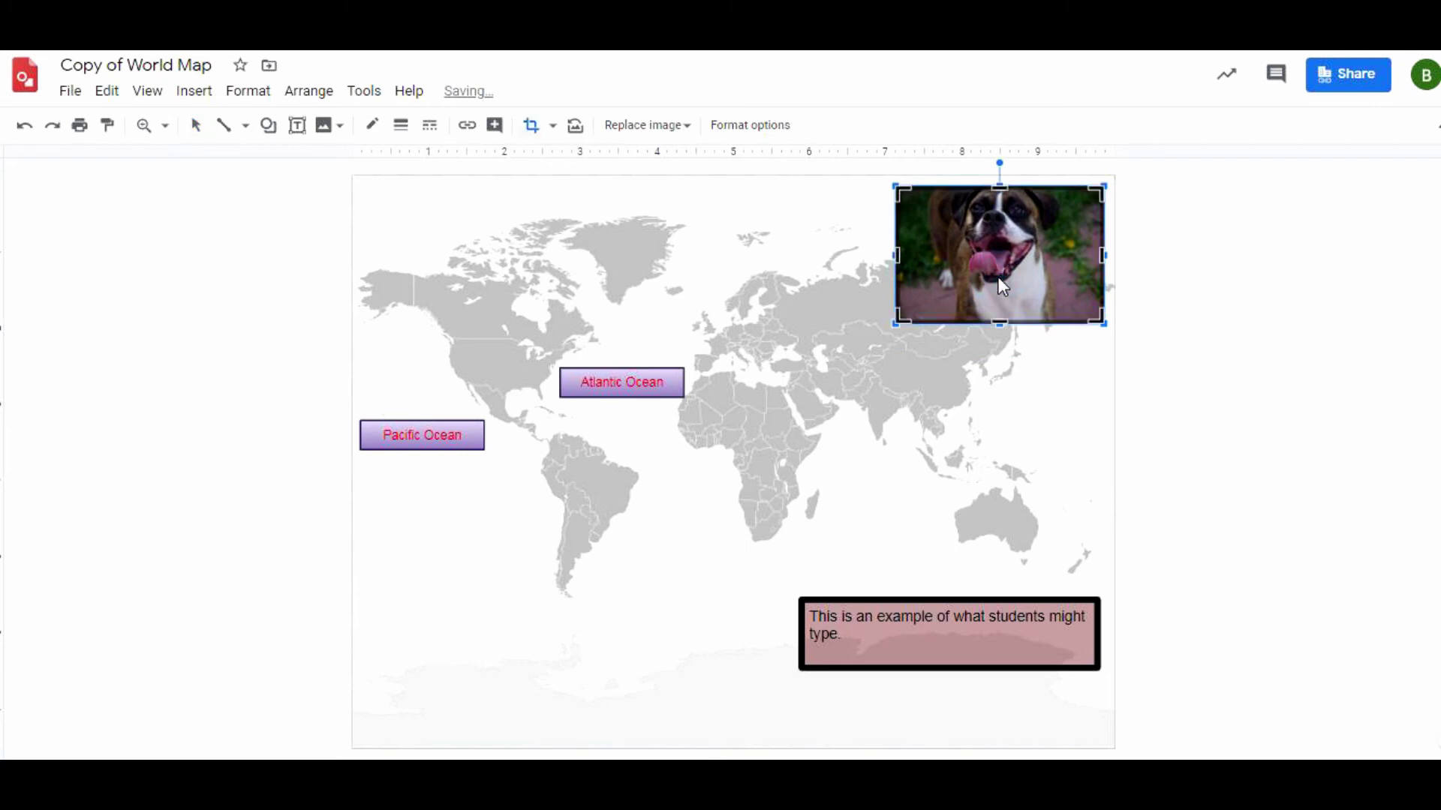
left_click(917, 258)
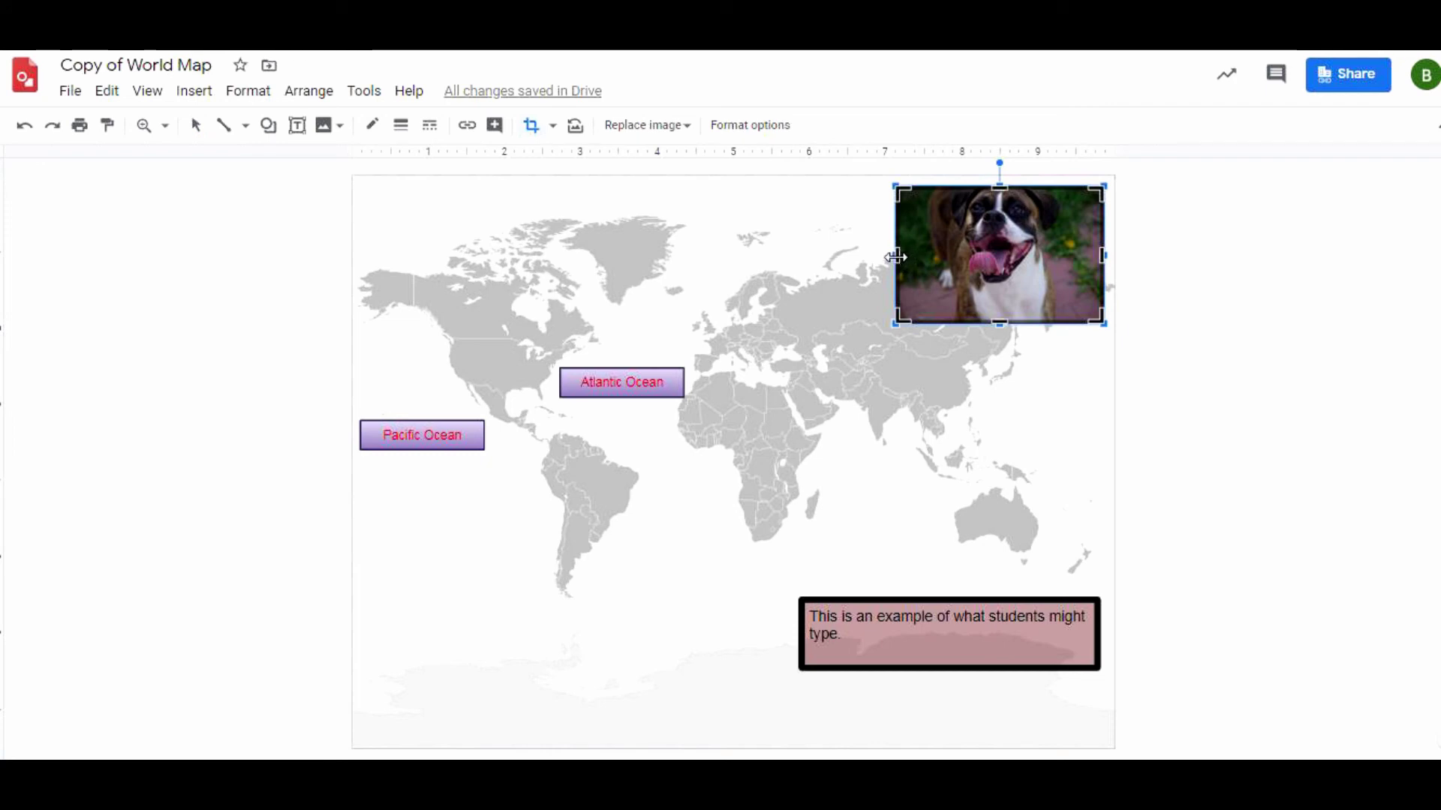
left_click_drag(903, 257, 925, 258)
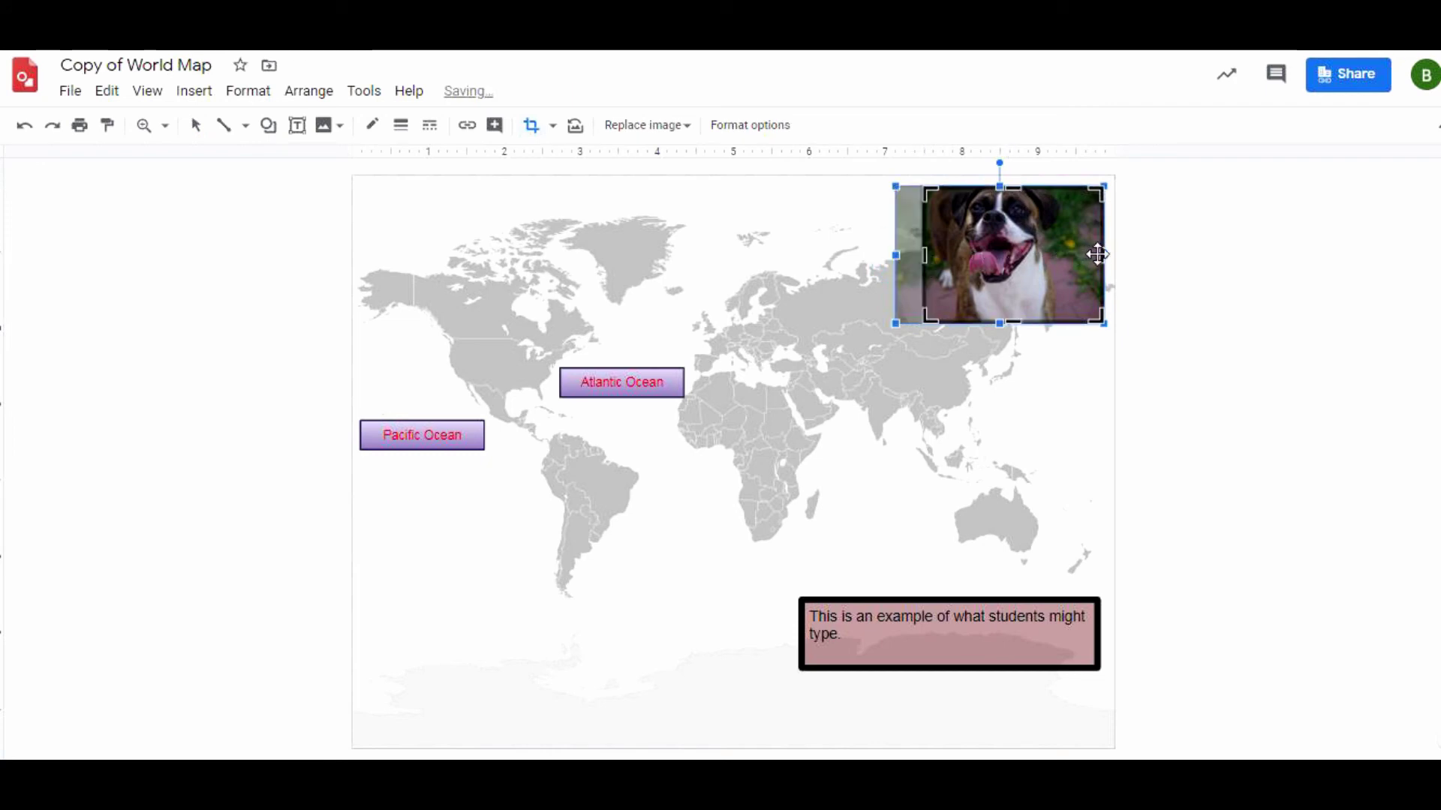
left_click_drag(1102, 255, 1064, 256)
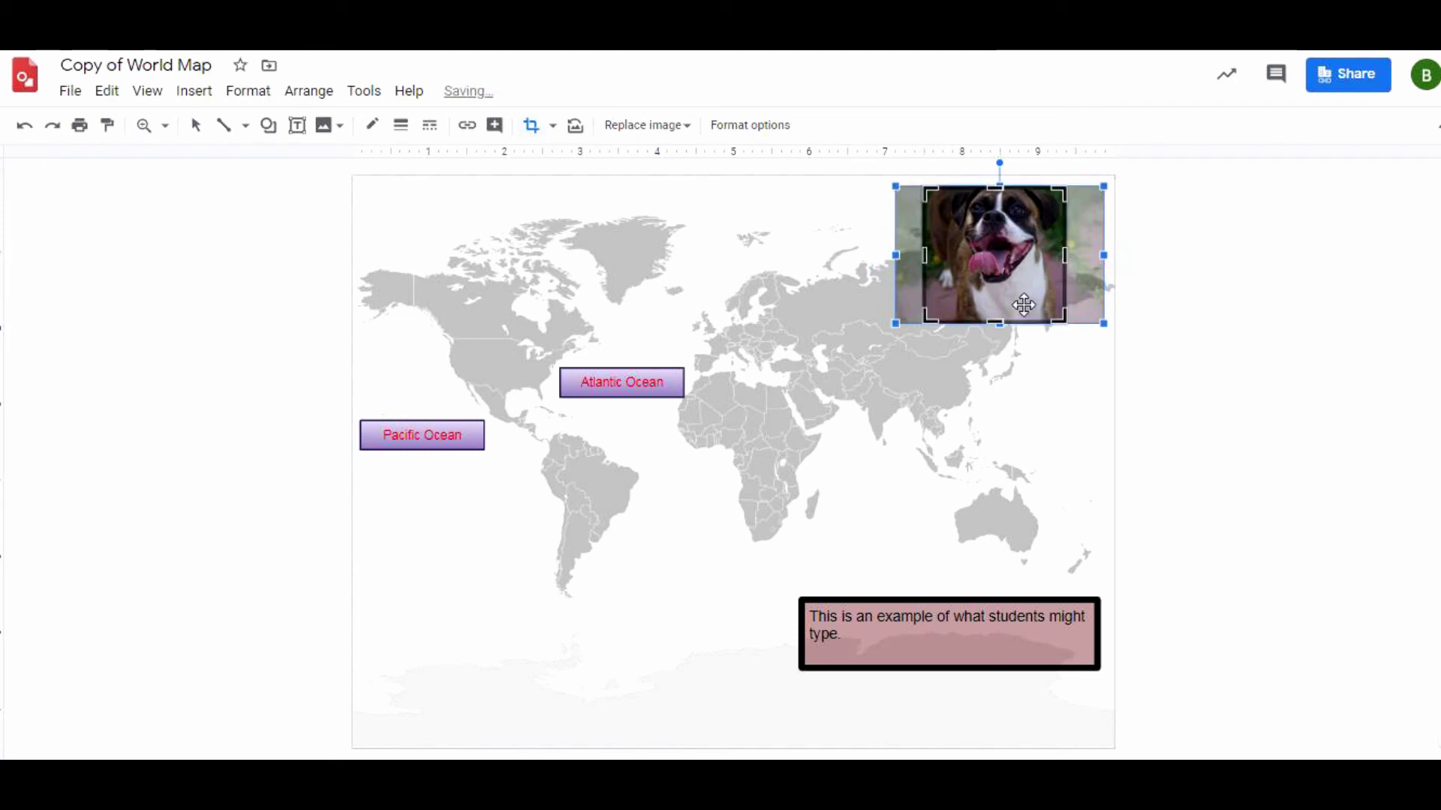
key("Return")
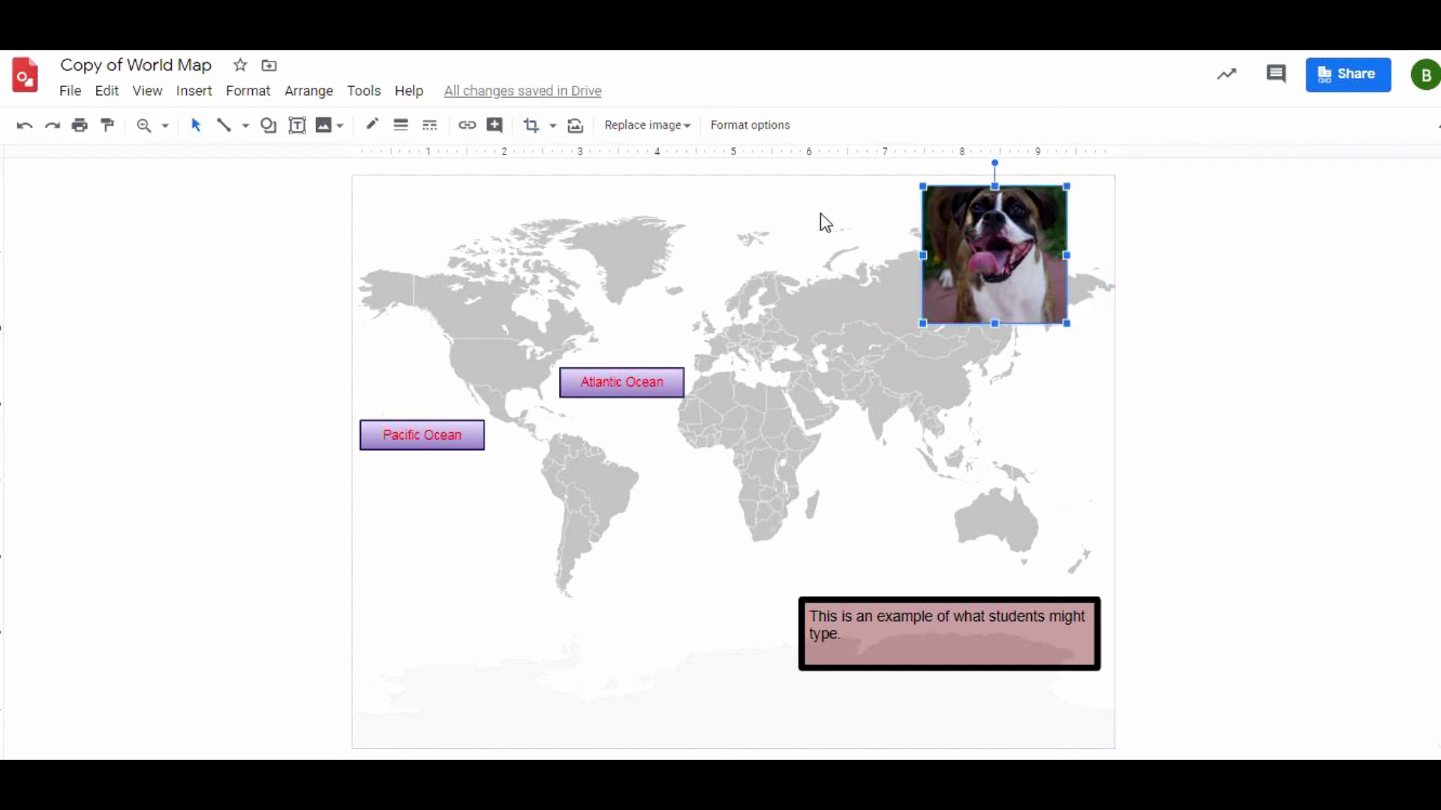
left_click(752, 129)
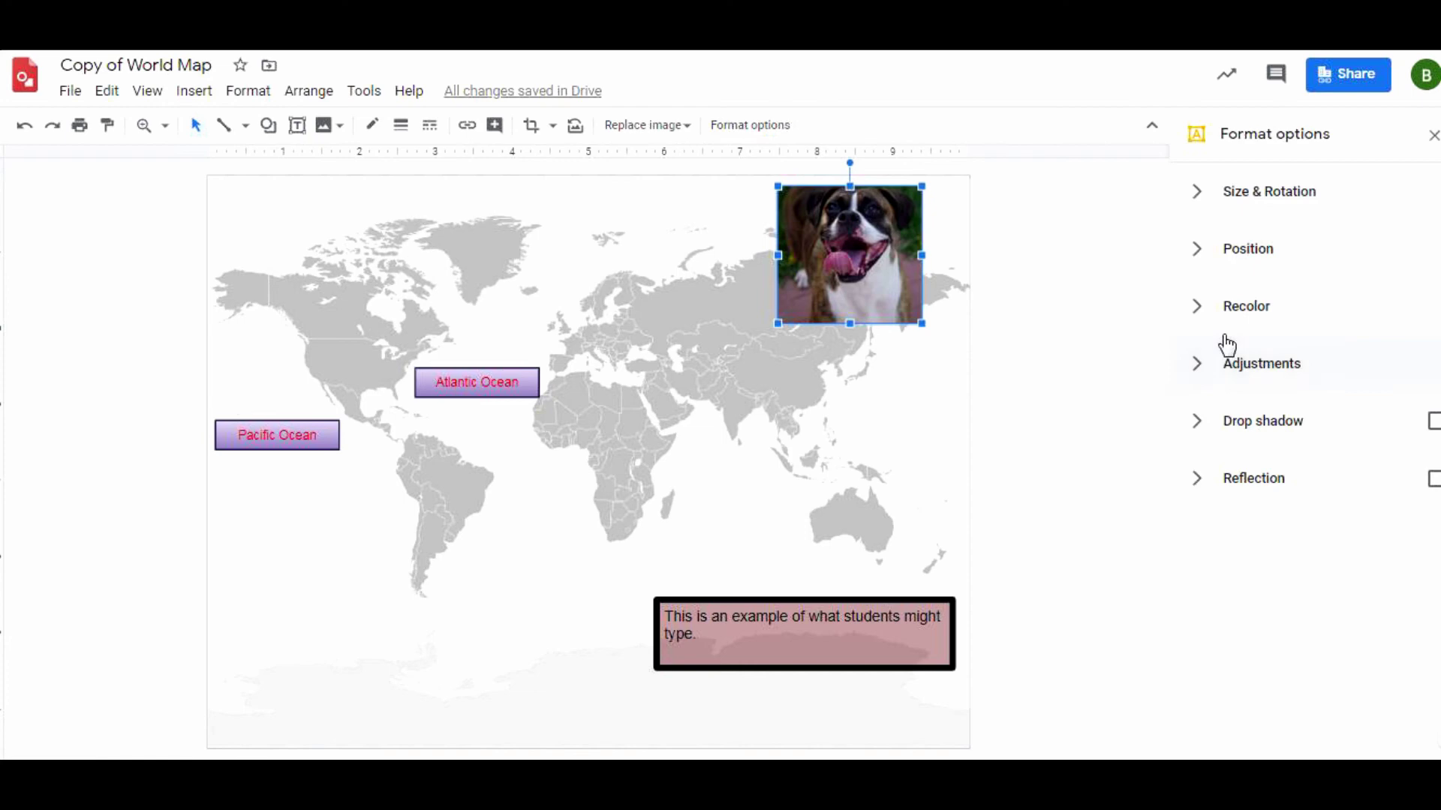
Step: Add a faint reflection set slightly further below the dog photo
left_click(1197, 487)
mouse_move(1196, 549)
left_mouse_down()
mouse_move(1282, 535)
mouse_move(1193, 542)
left_mouse_up()
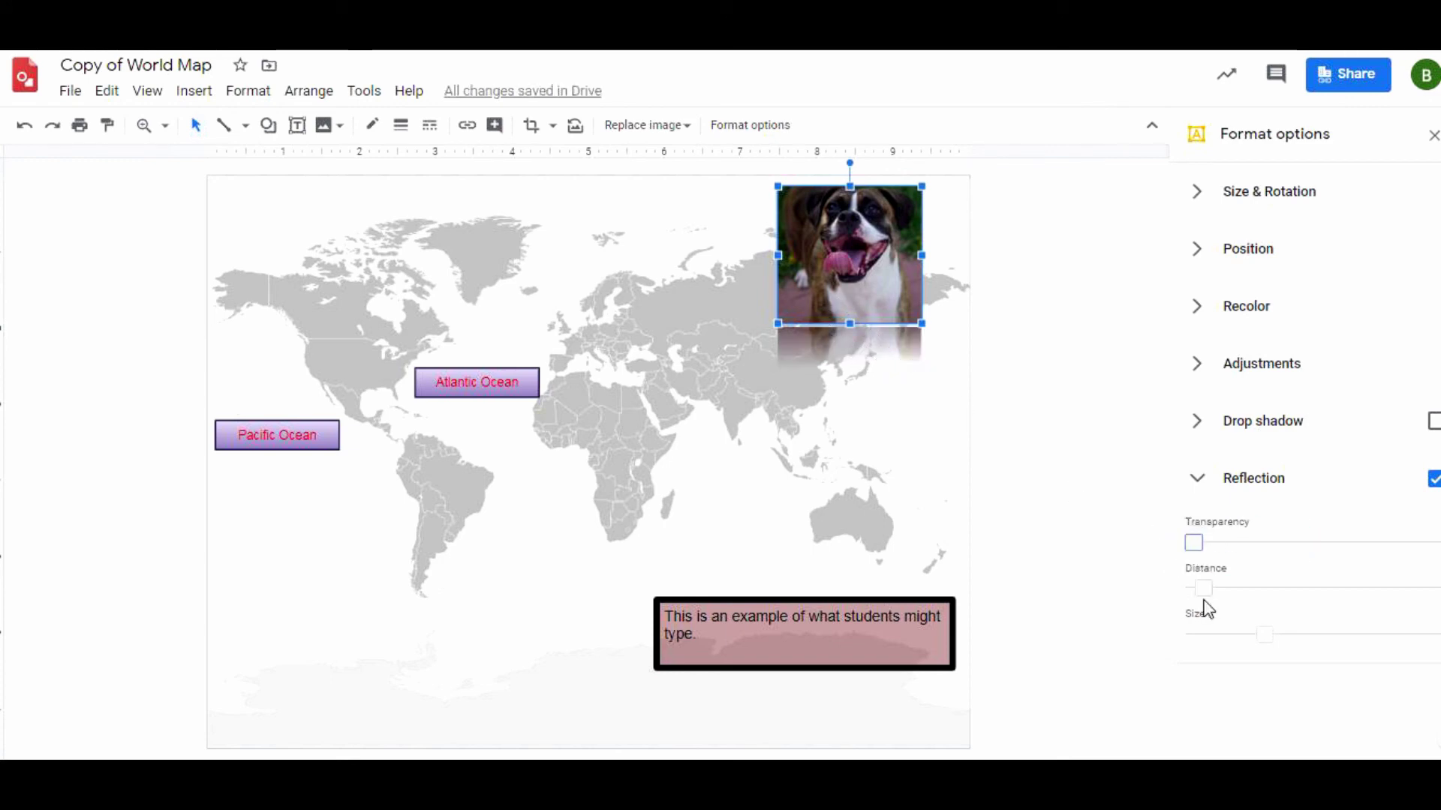
left_click_drag(1202, 588, 1157, 553)
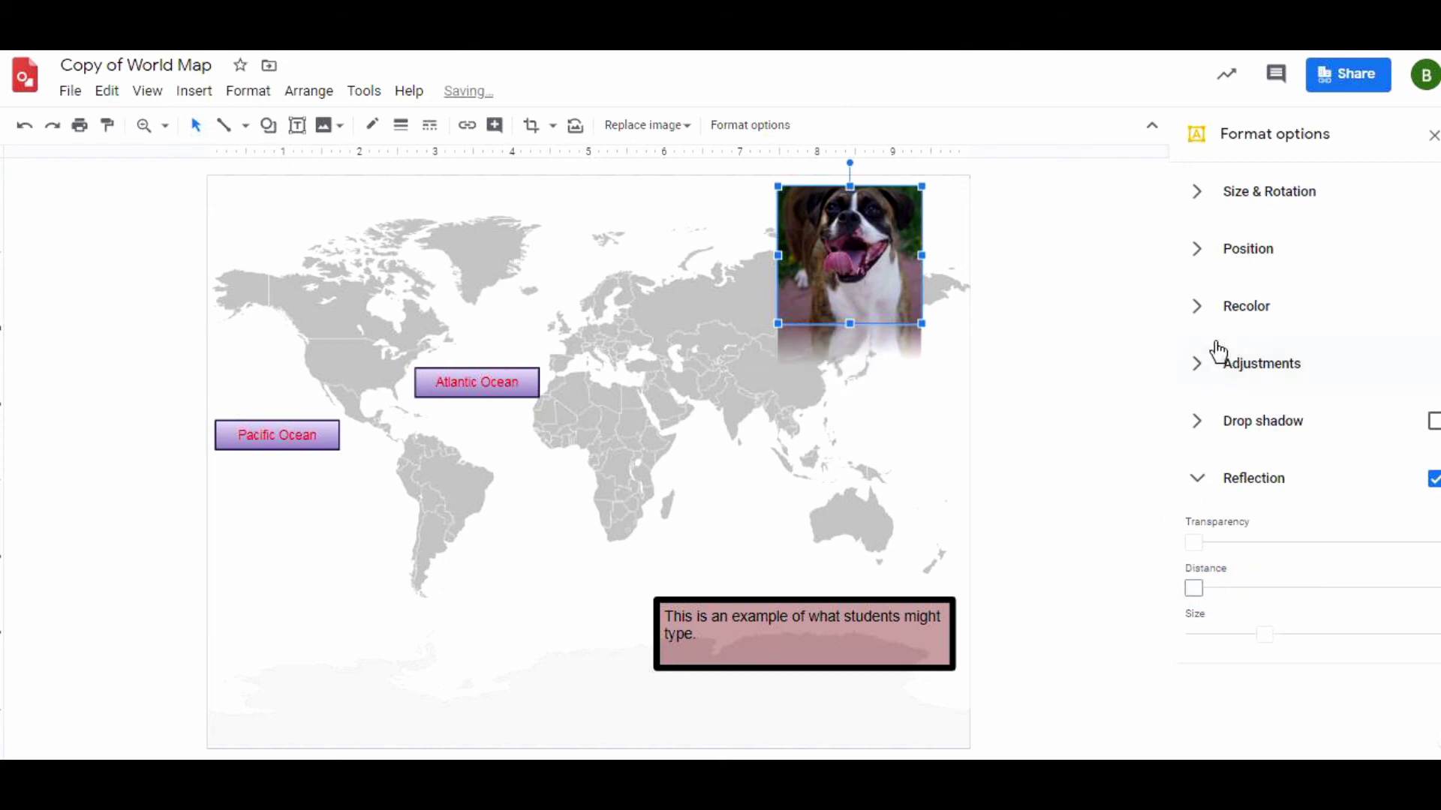
Step: Rotate the dog photo to a 60° angle
left_click(1233, 197)
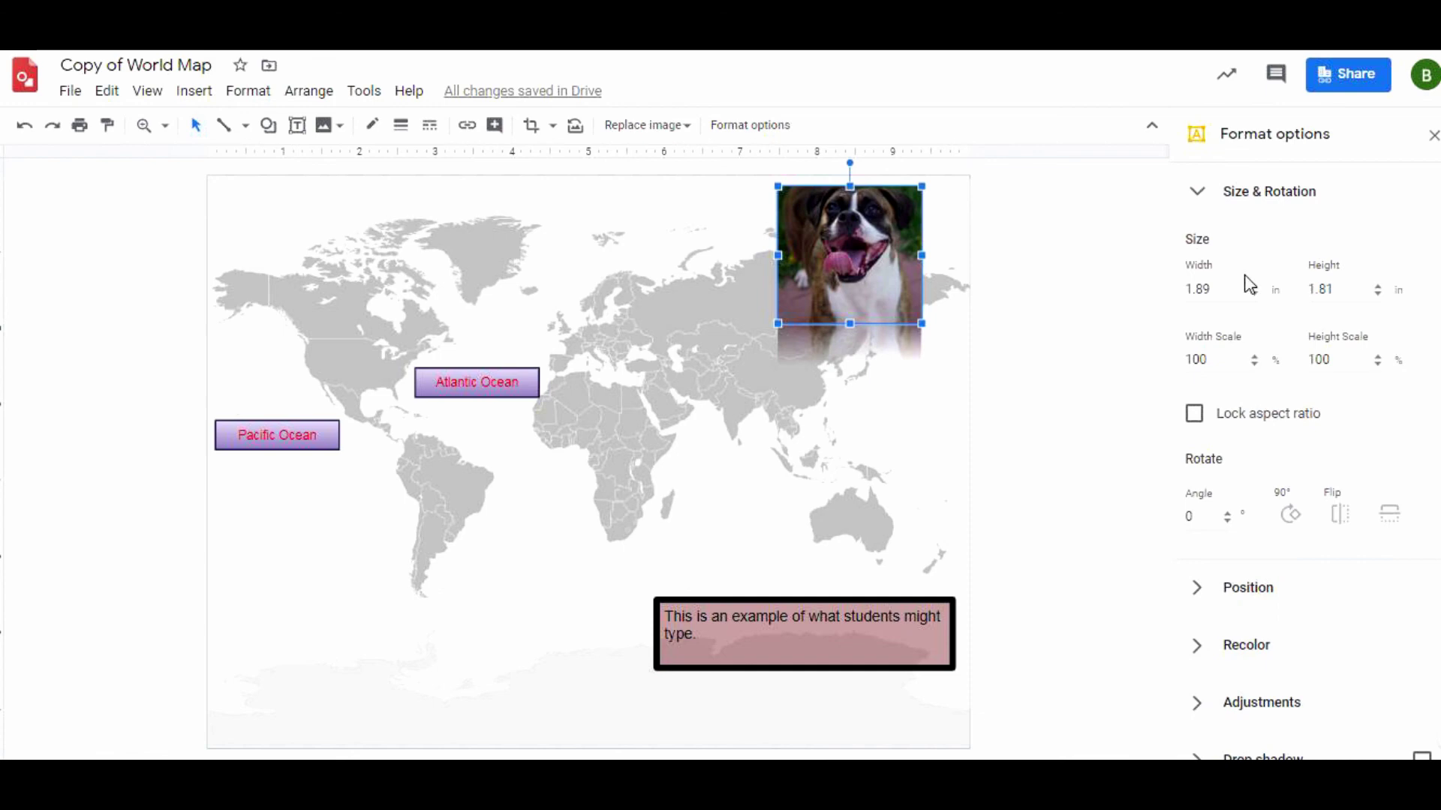
left_click(1288, 515)
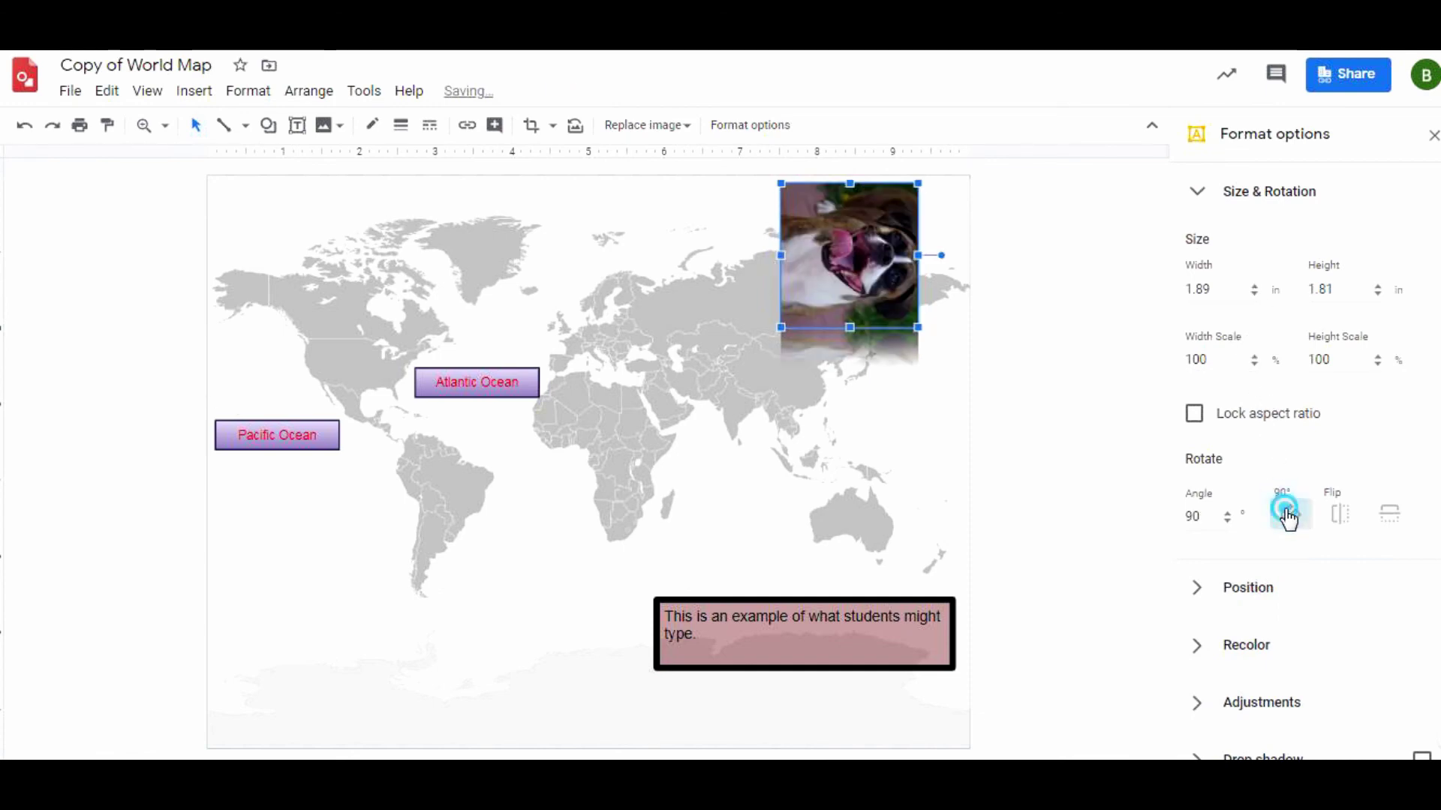
left_click(1287, 515)
left_click(1287, 515)
left_click(1287, 514)
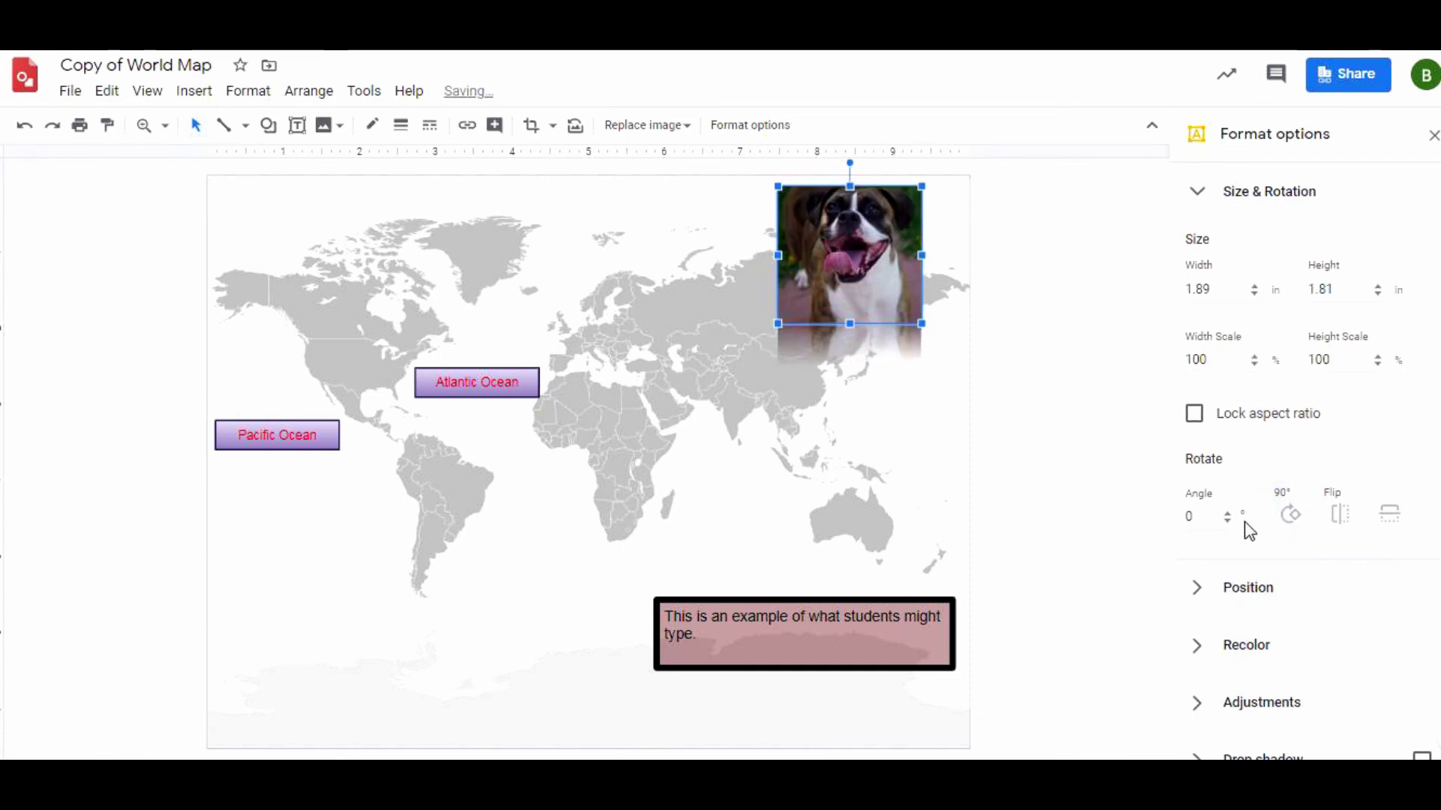
left_click(1207, 518)
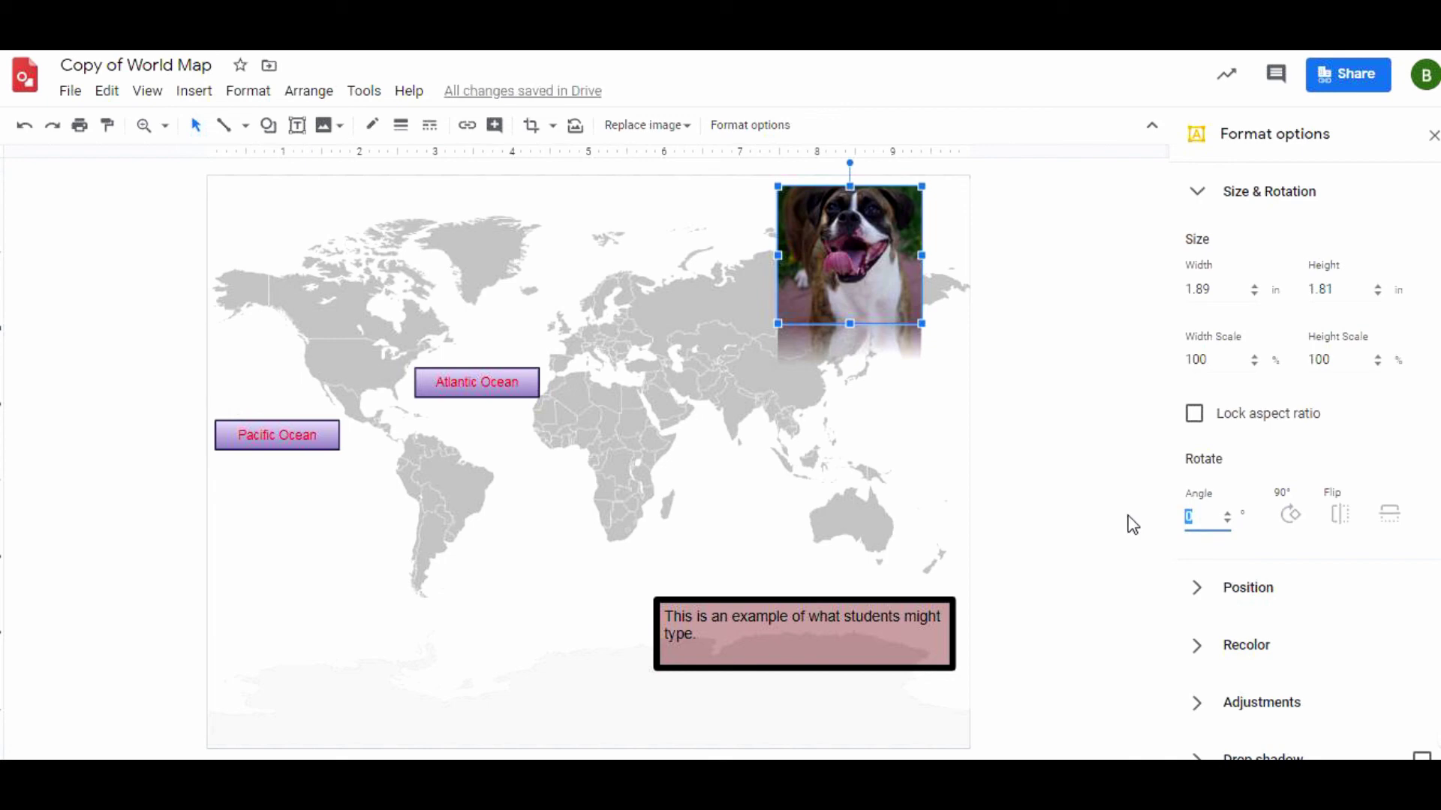
type("60")
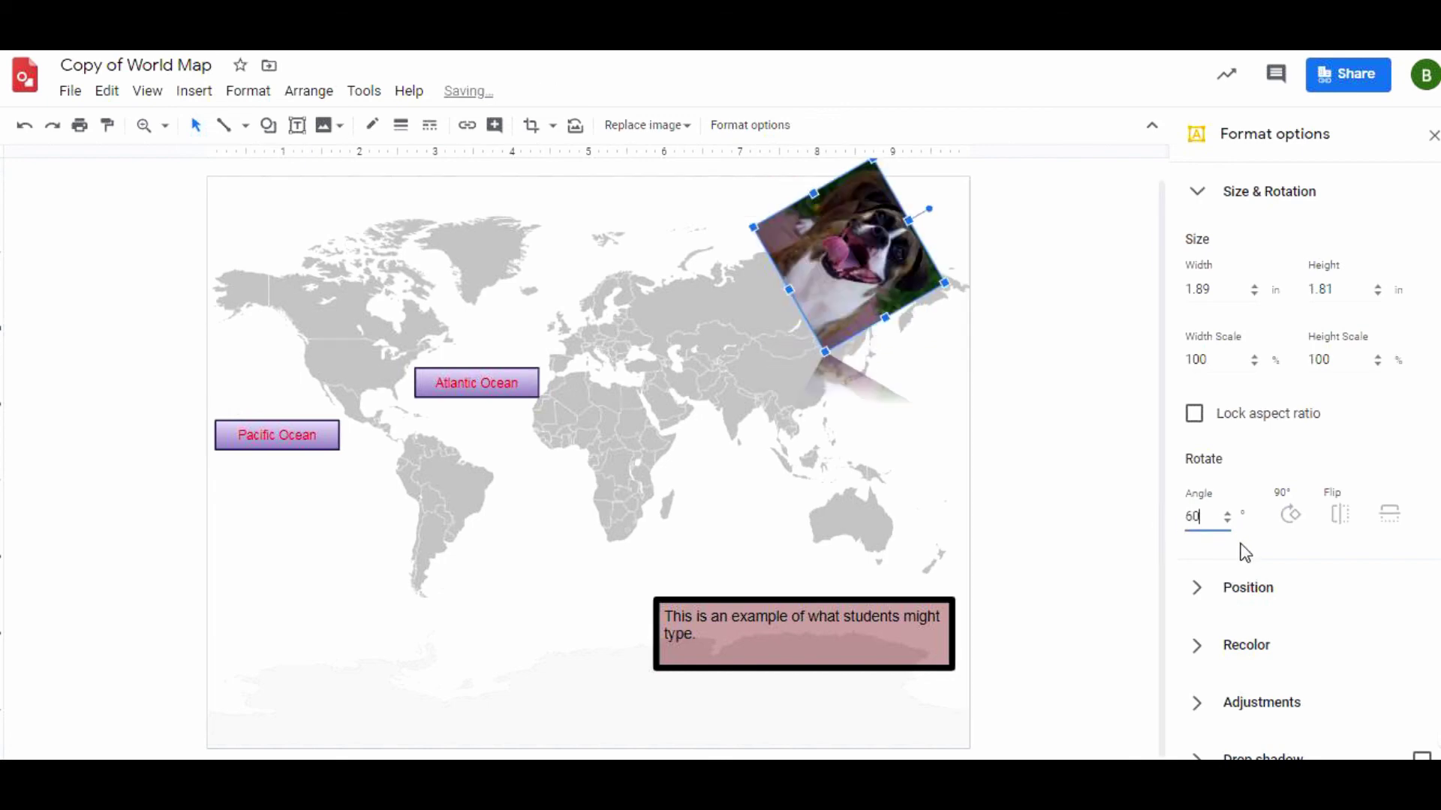
left_click(1234, 587)
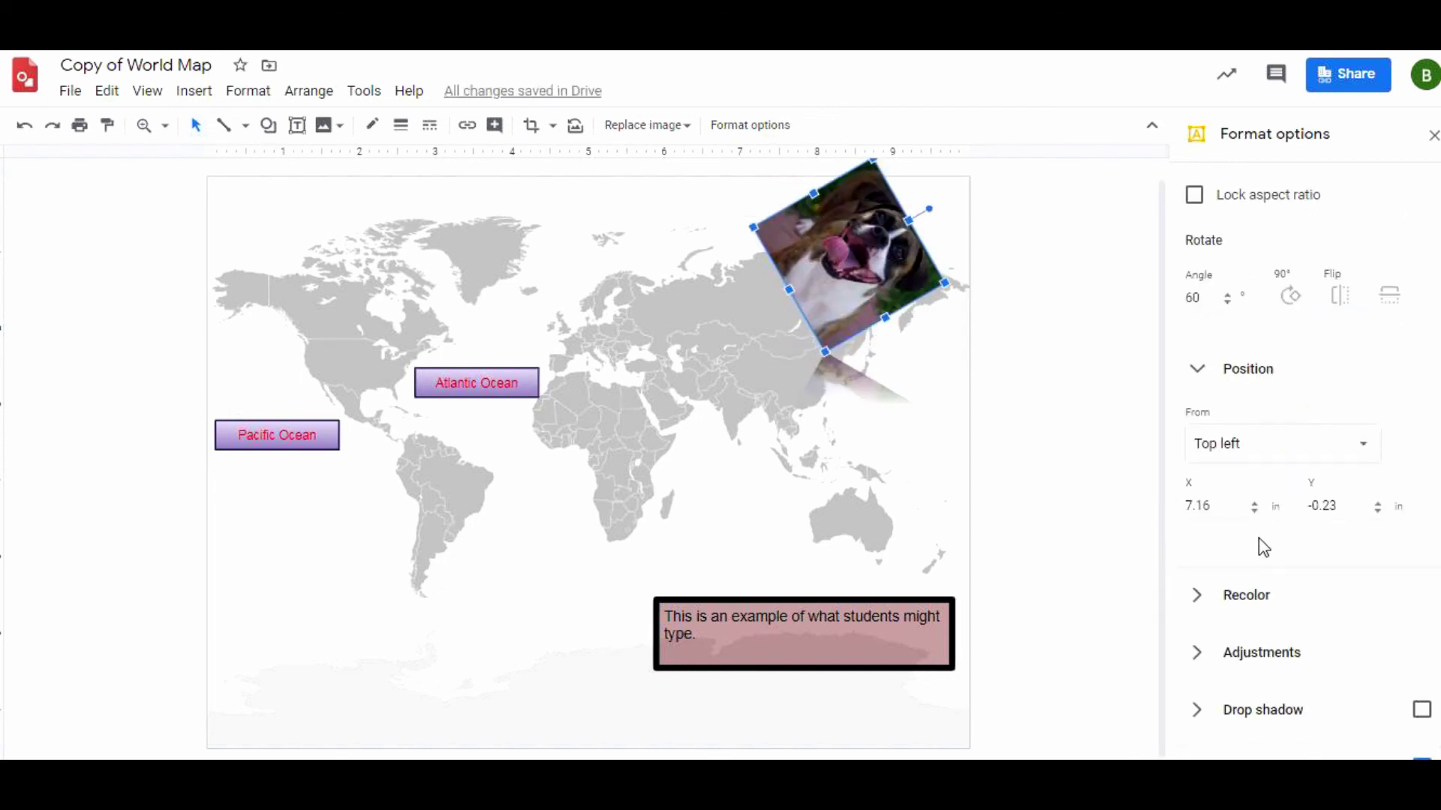
Step: Tint the dog photo red with the Light 2 recolor preset
scroll(1263, 548, "down", 3)
left_click(1232, 415)
left_click(1237, 469)
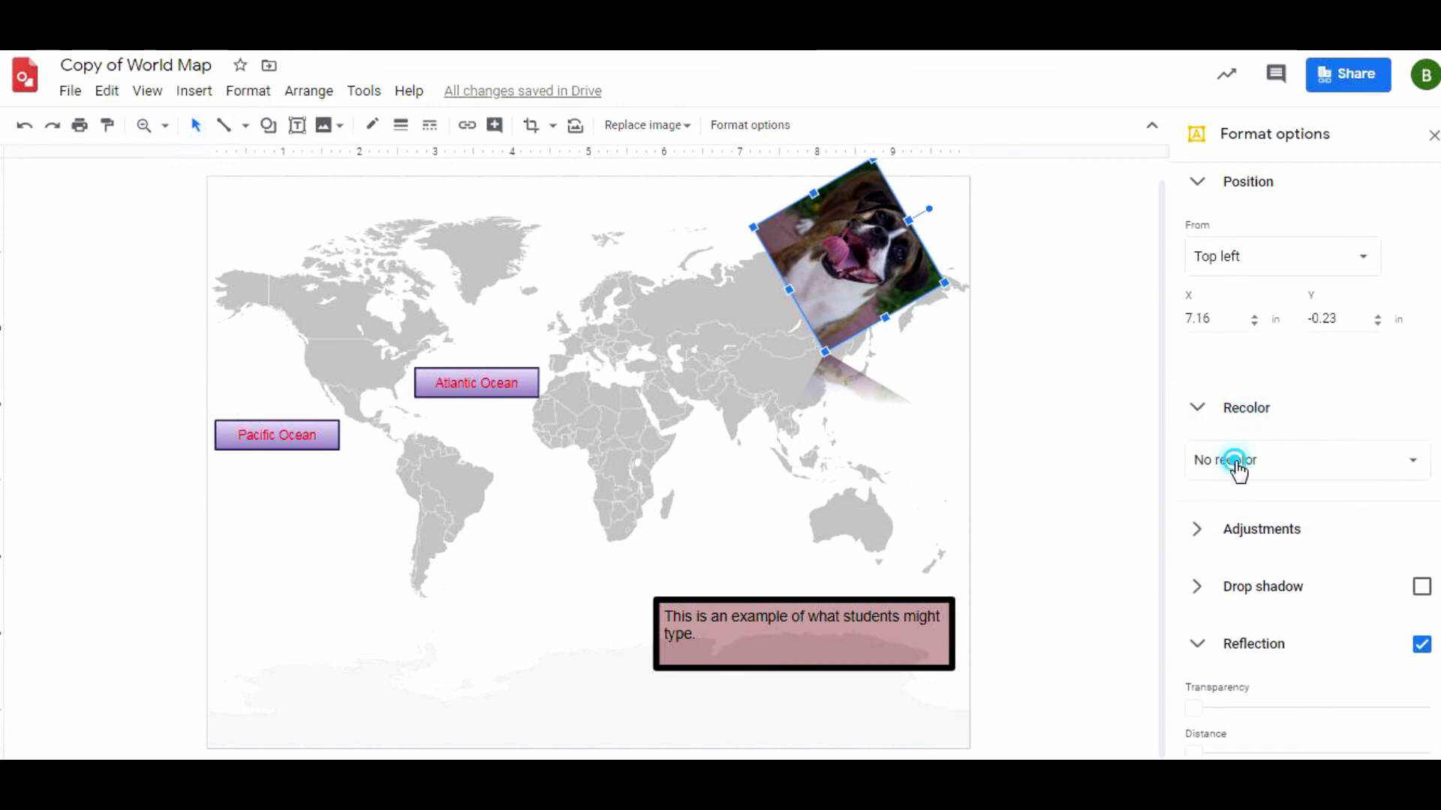
left_click(1298, 567)
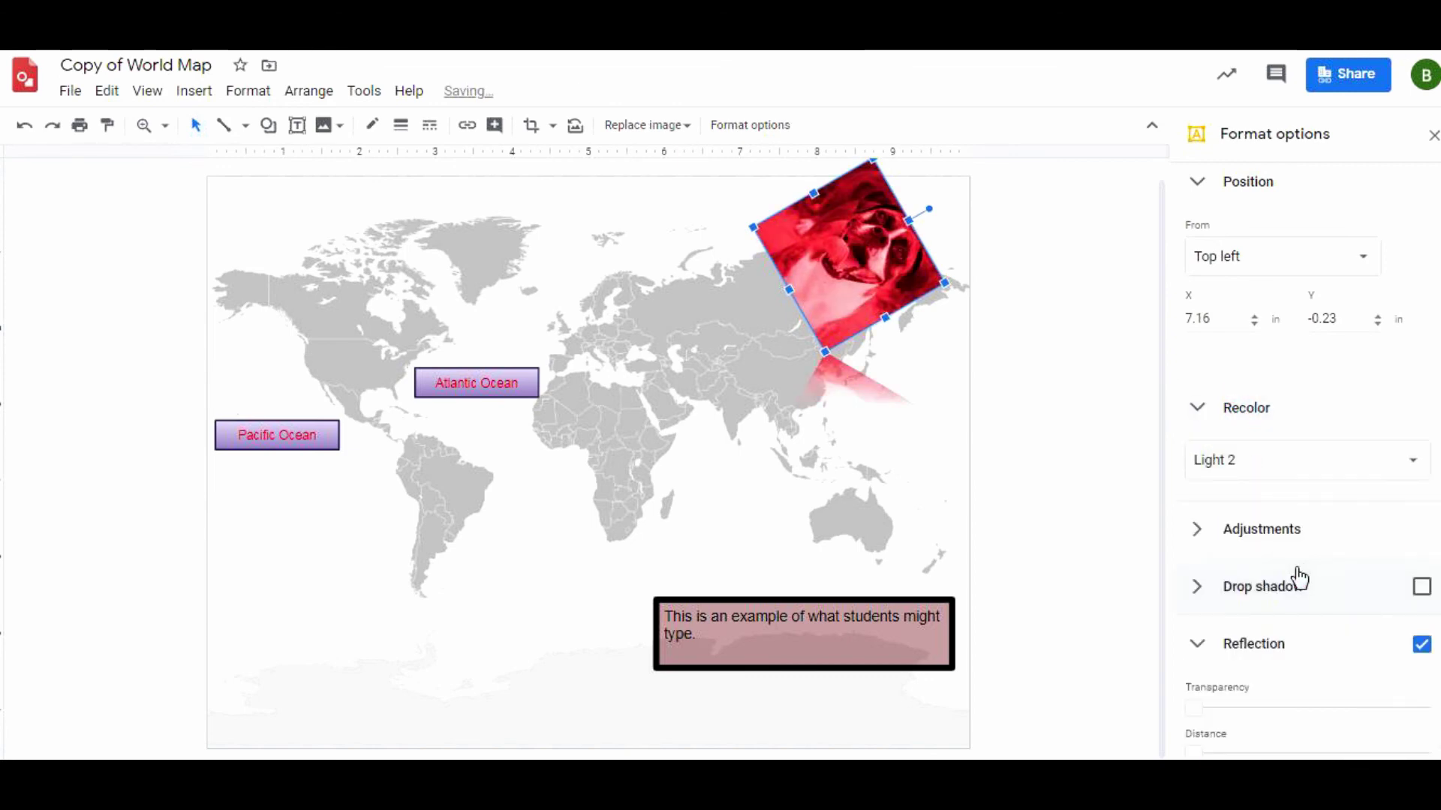
Step: Give the dog photo a drop shadow and 44% transparency, and tilt it to about 10°
left_click(1257, 587)
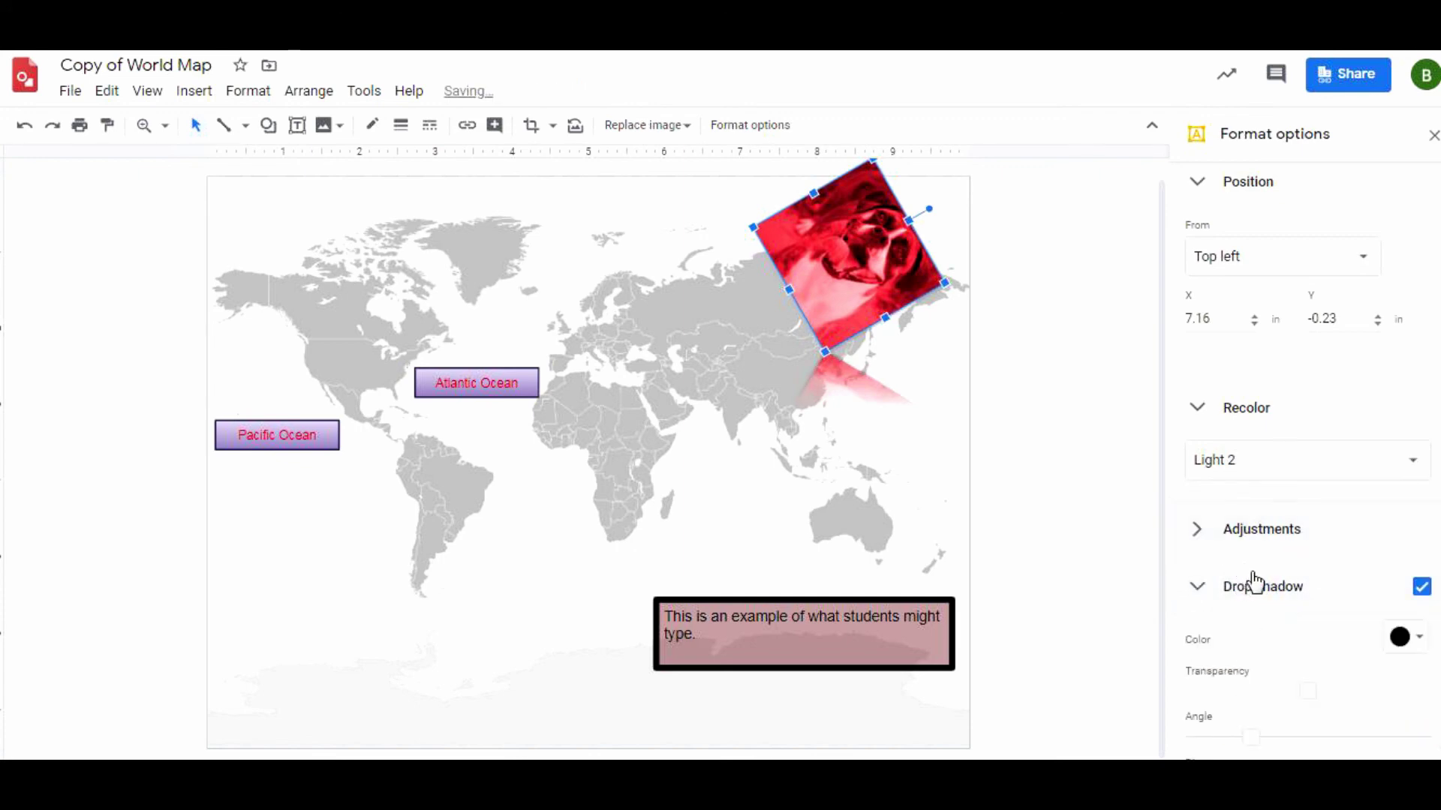
scroll(1241, 585, "down", 2)
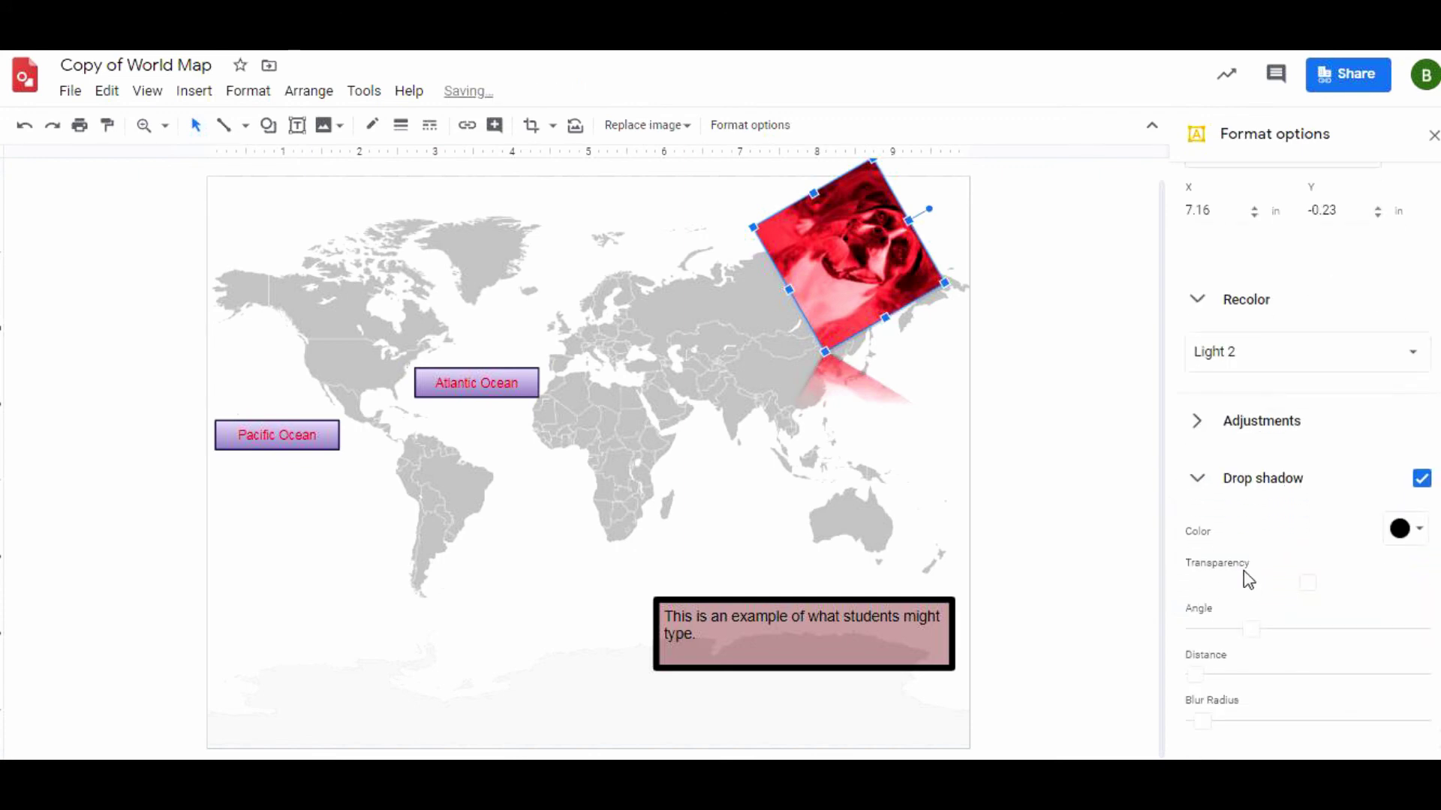
left_click(1397, 534)
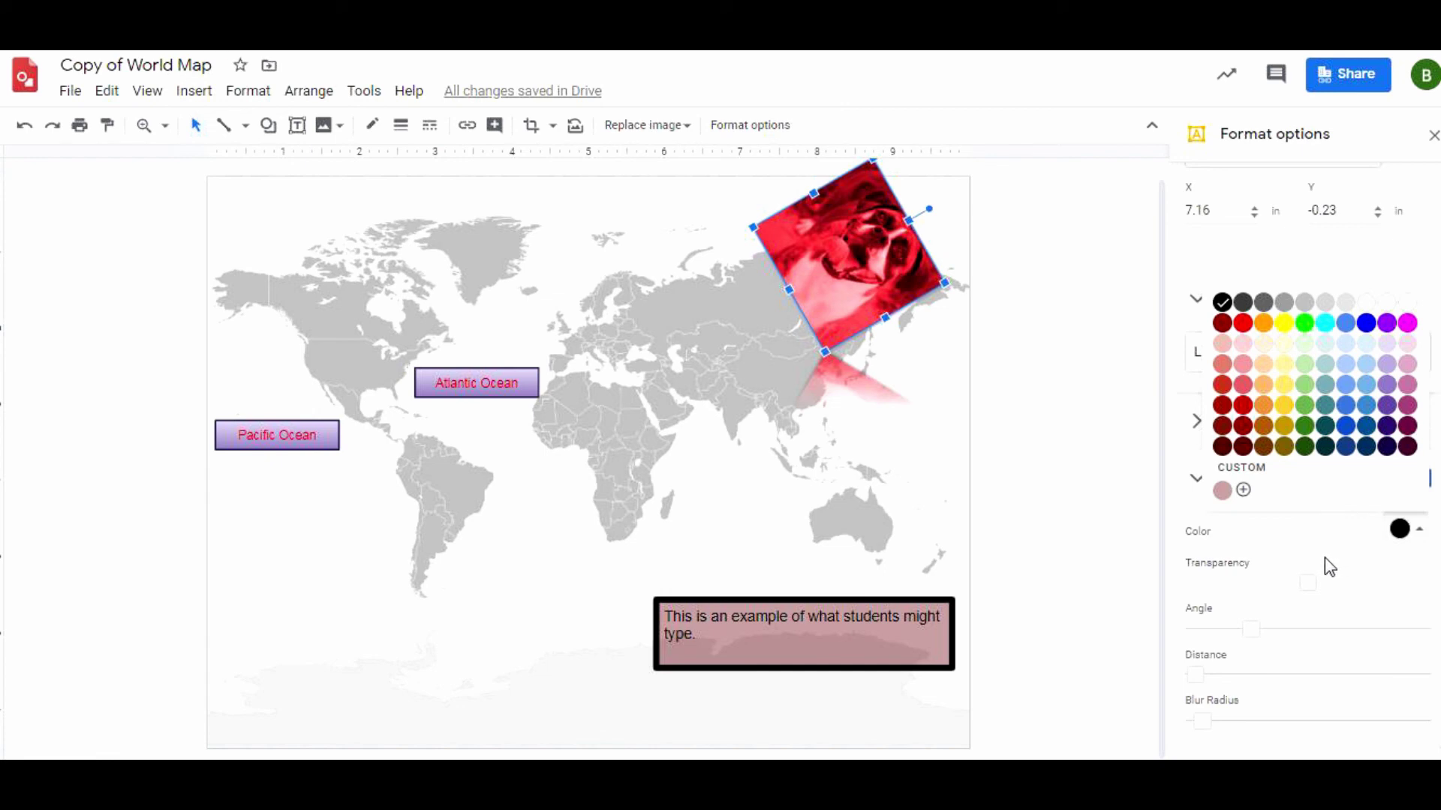
left_click(1234, 439)
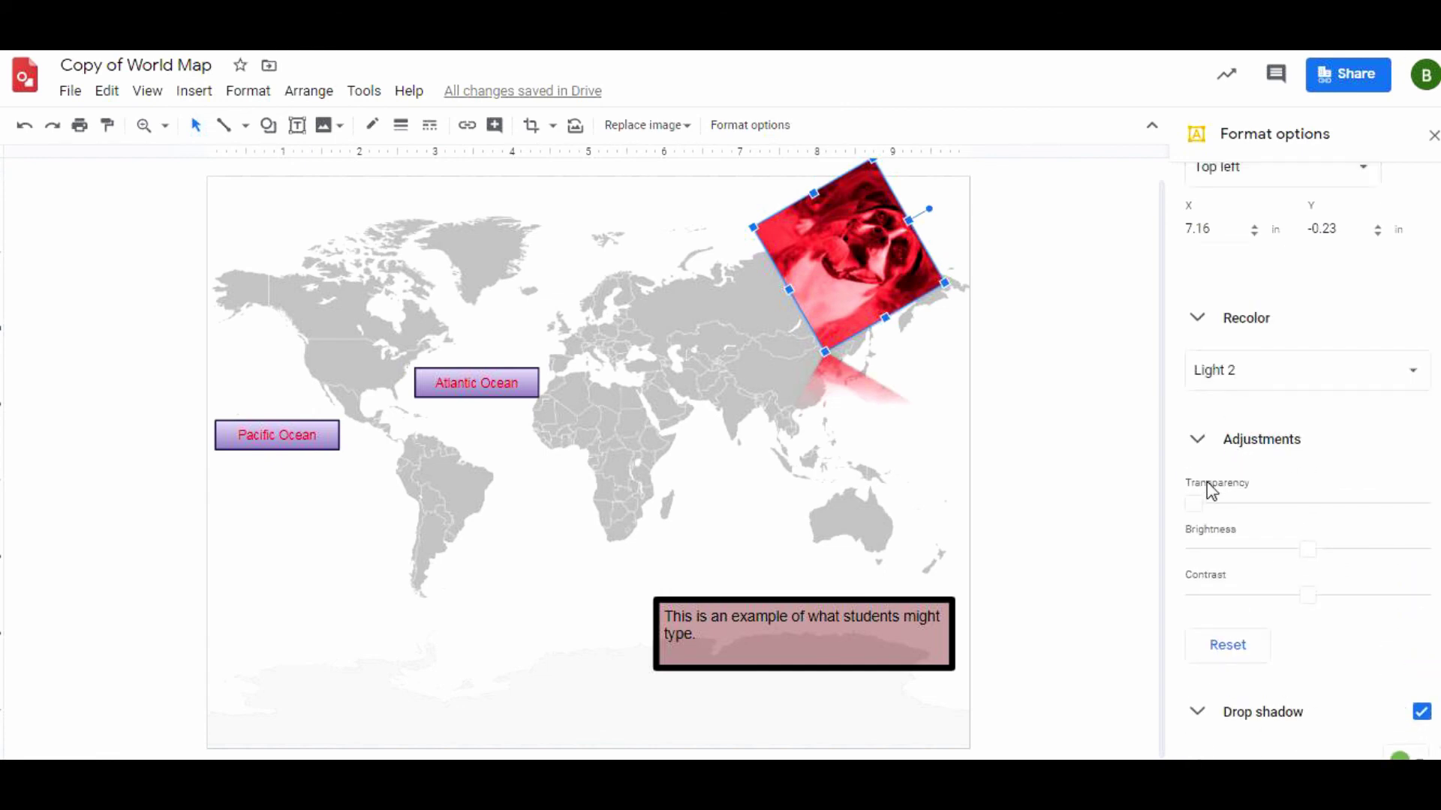
left_click_drag(1196, 501, 1294, 503)
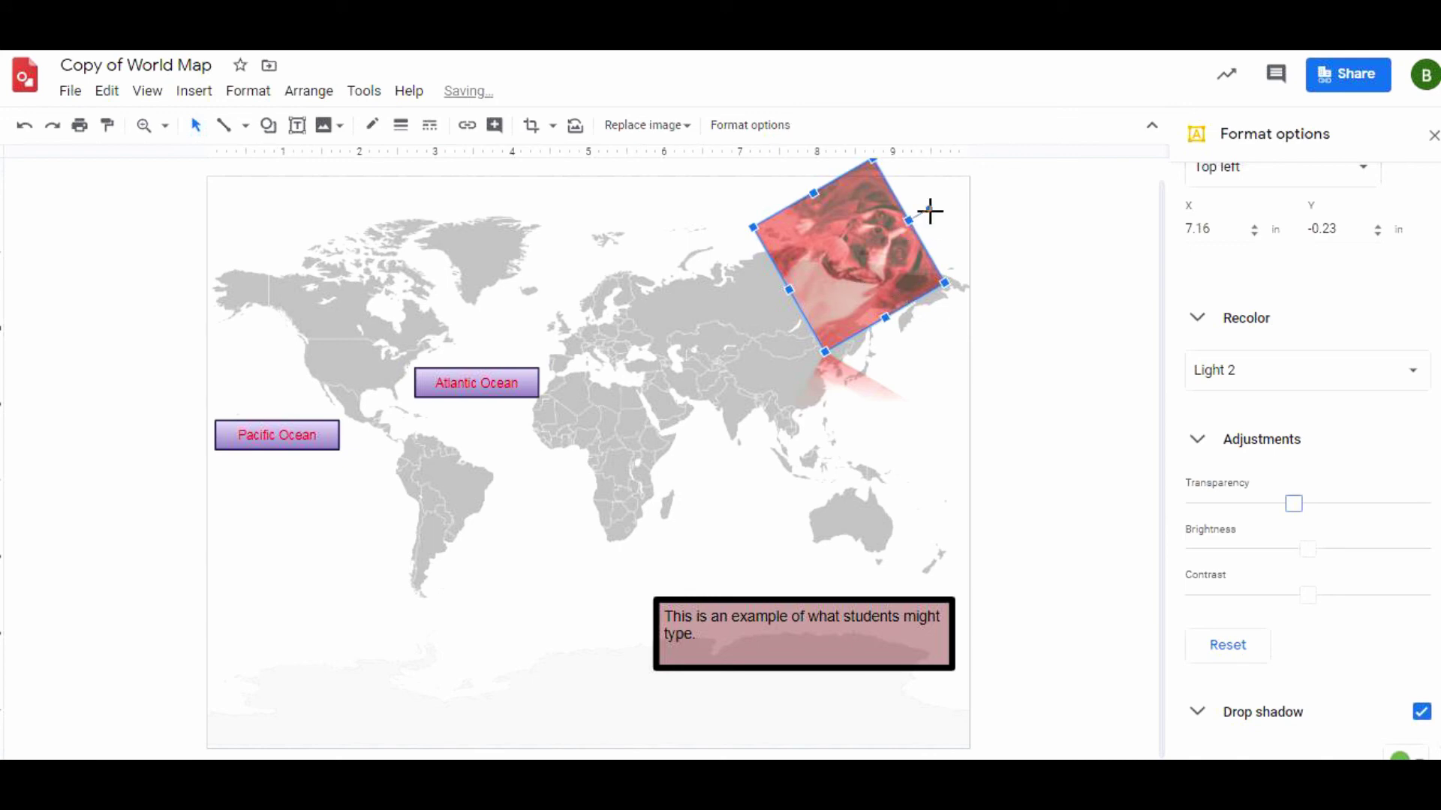
left_click_drag(925, 209, 838, 165)
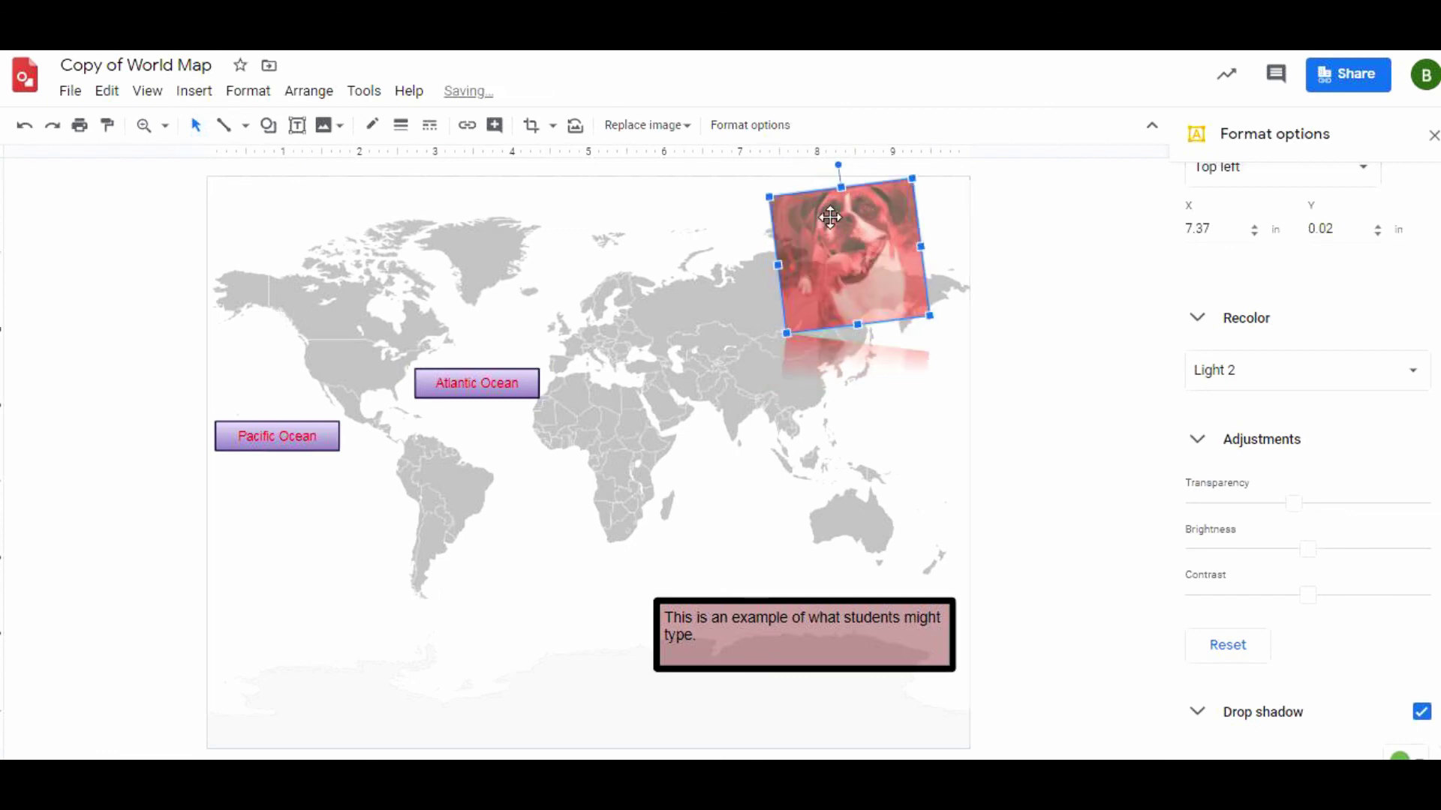